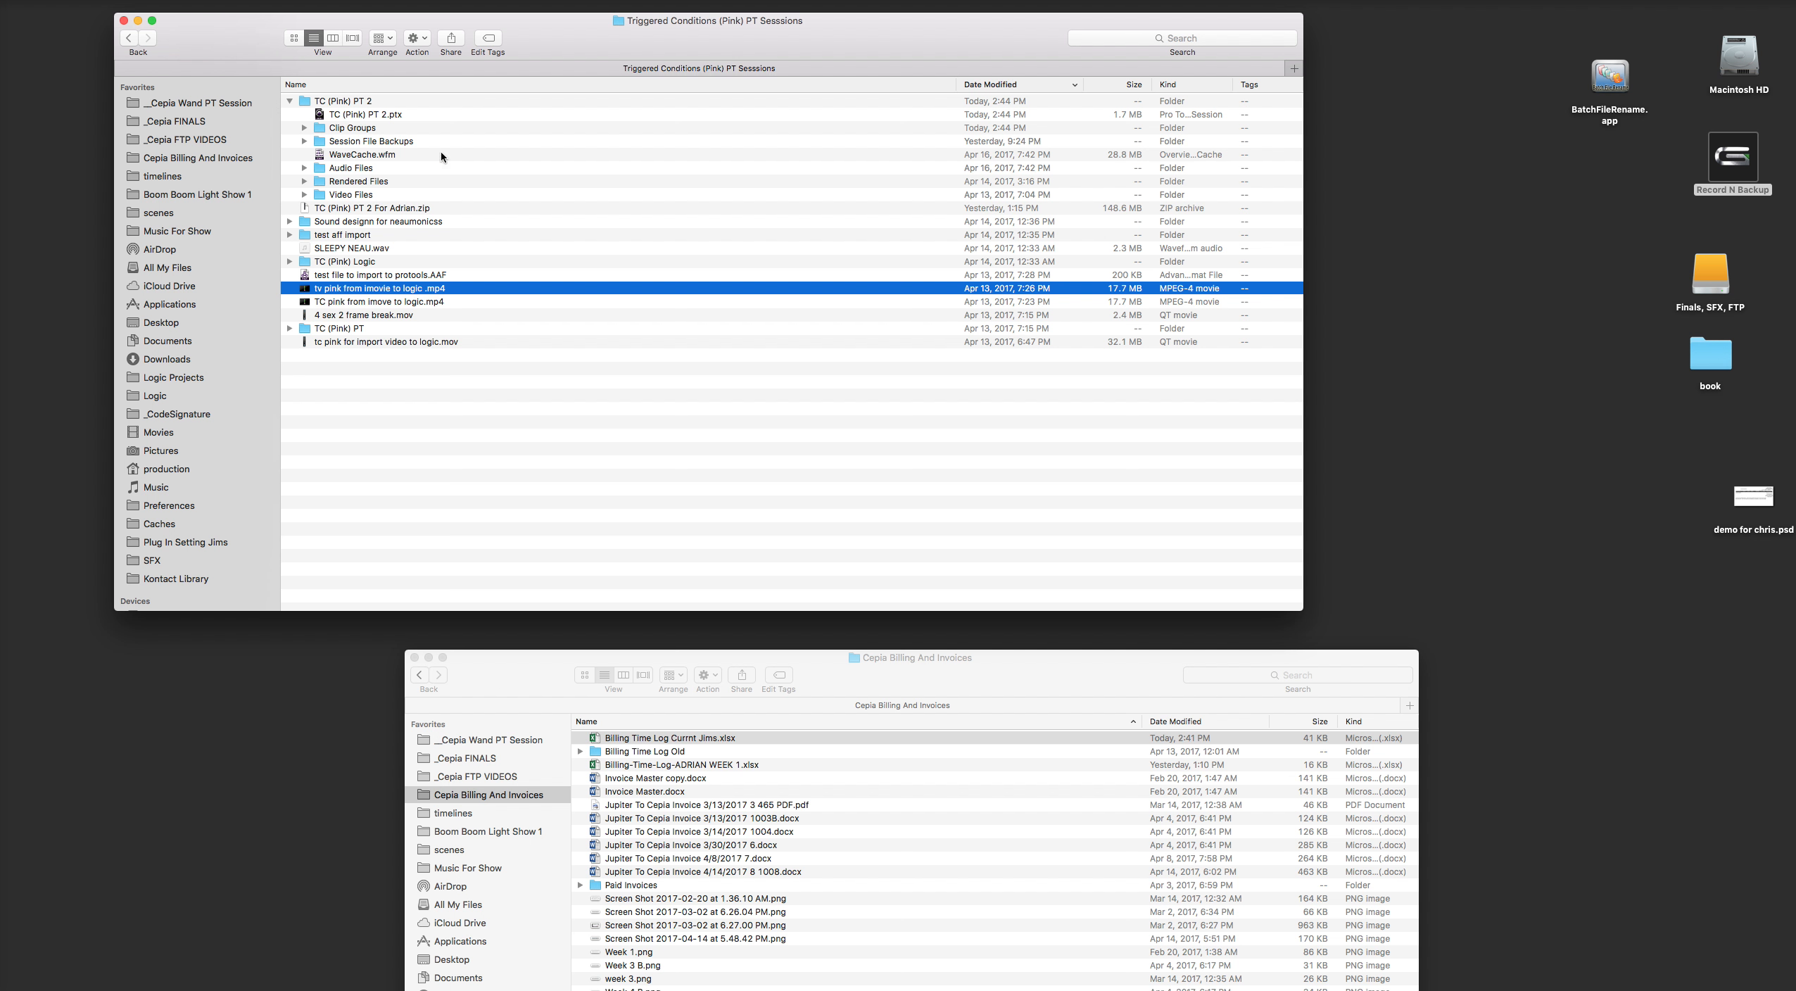
Step: Switch from Finder to Pro Tools with the TC (Pink) PT 2 session and move the AudioSuite window slightly lower
left_click(409, 114)
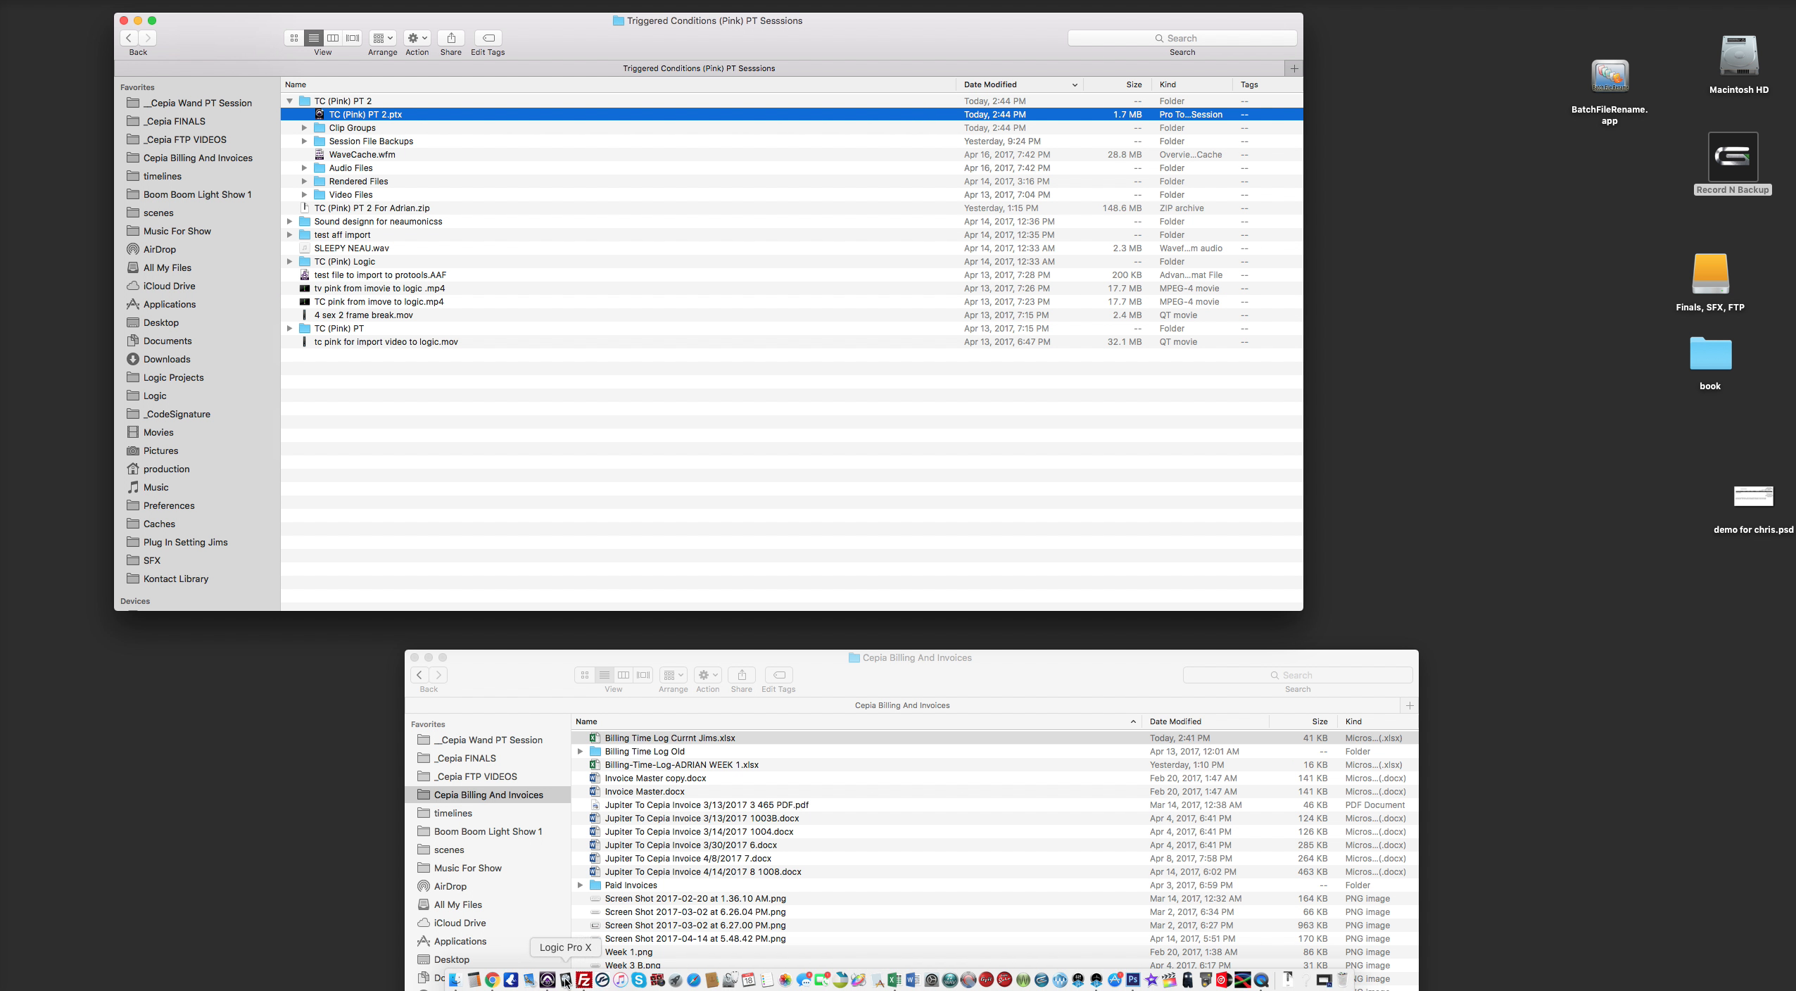
left_click(547, 980)
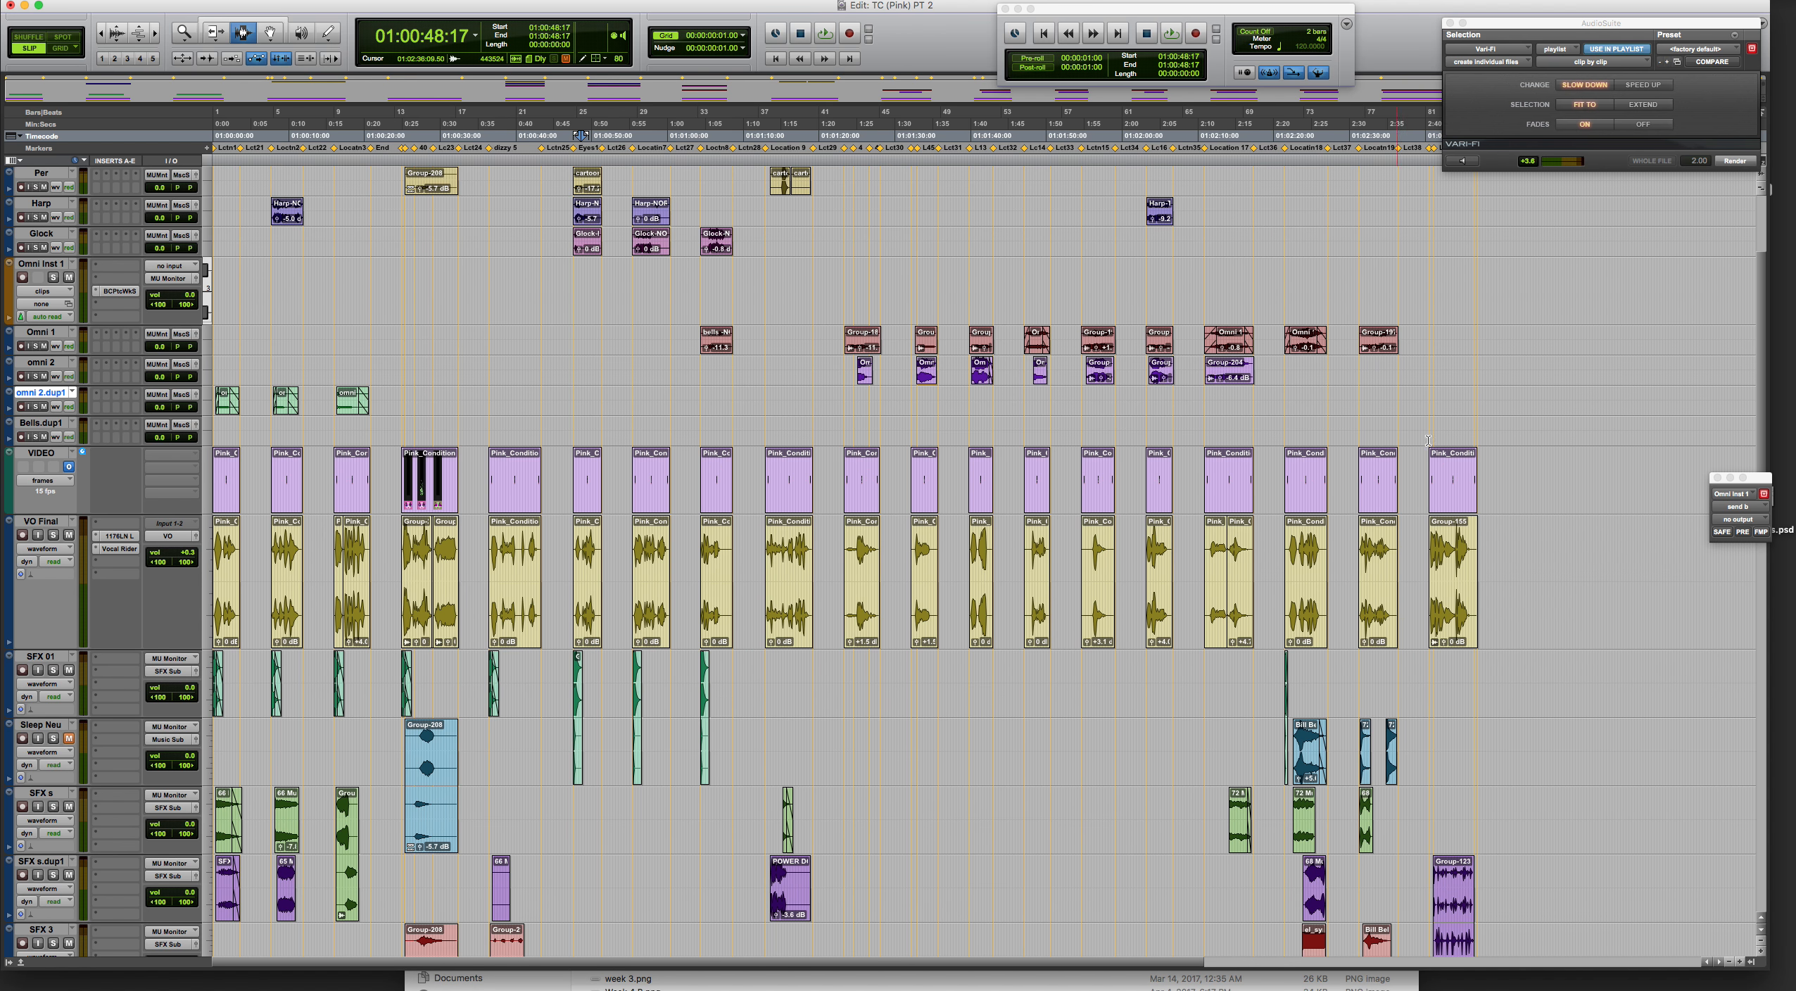
left_click_drag(1558, 26, 1539, 79)
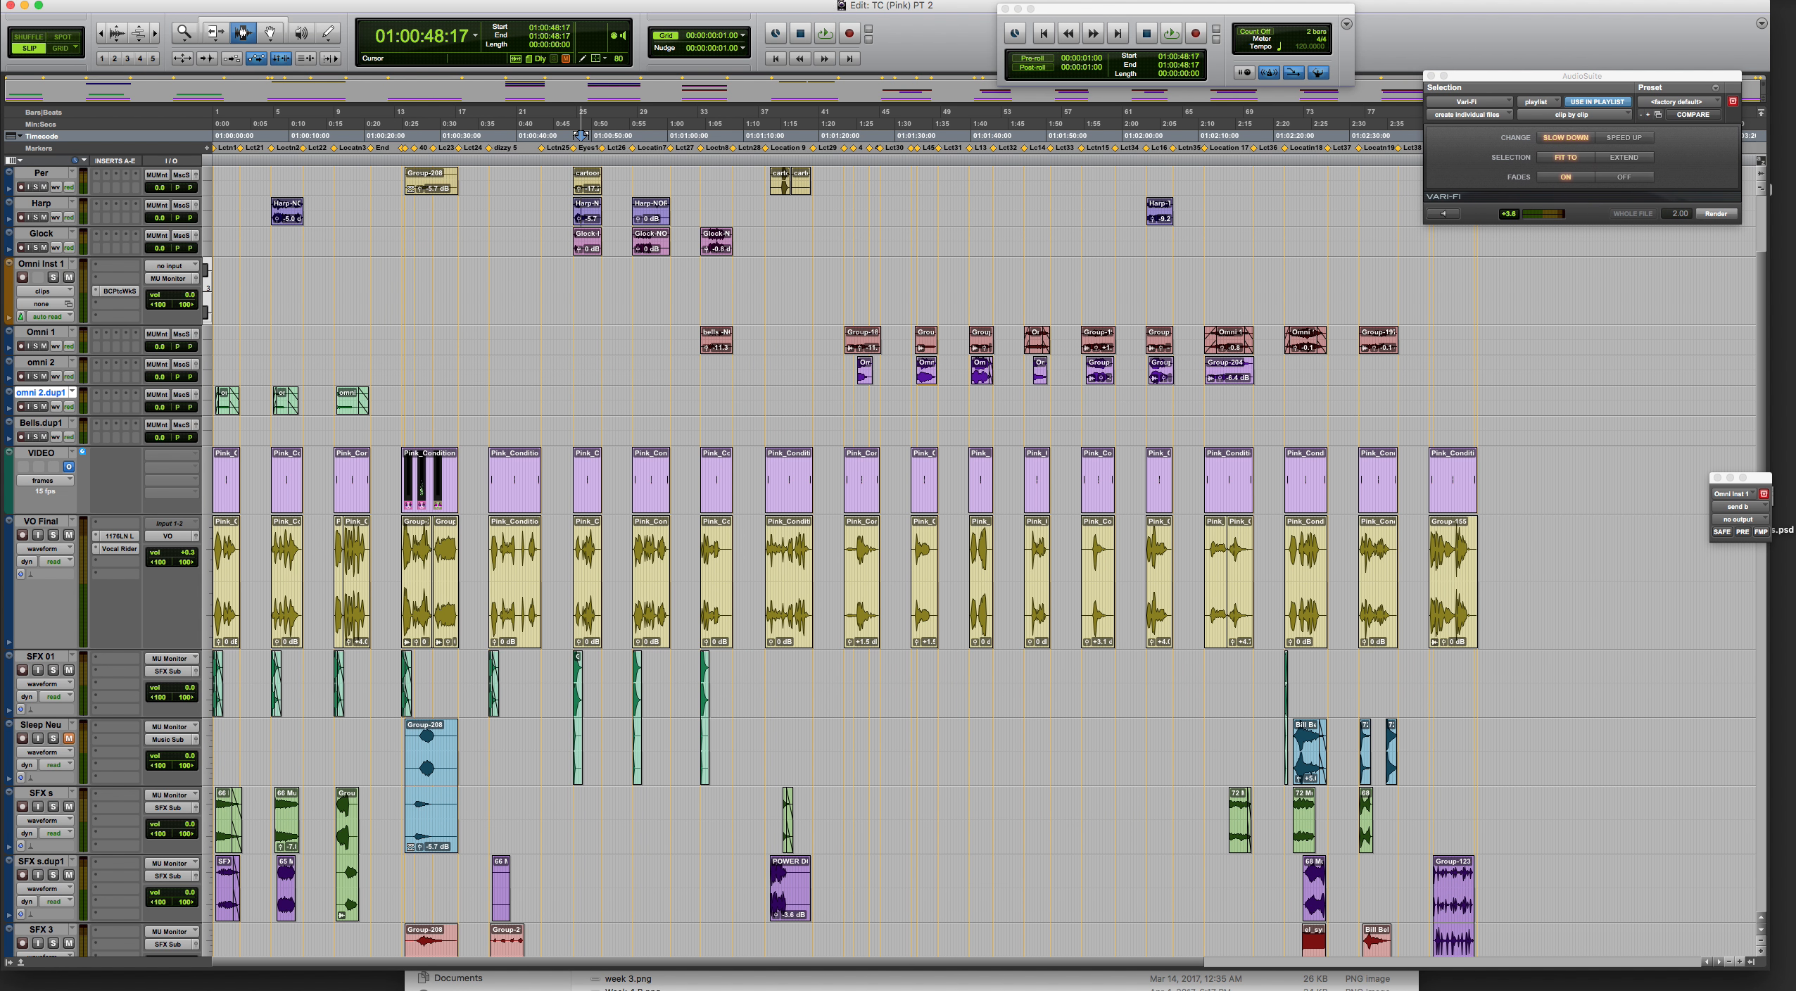
Step: Start saving a copy of the session in the latest format, including Audio Files and Movie/Video Files
left_click(99, 7)
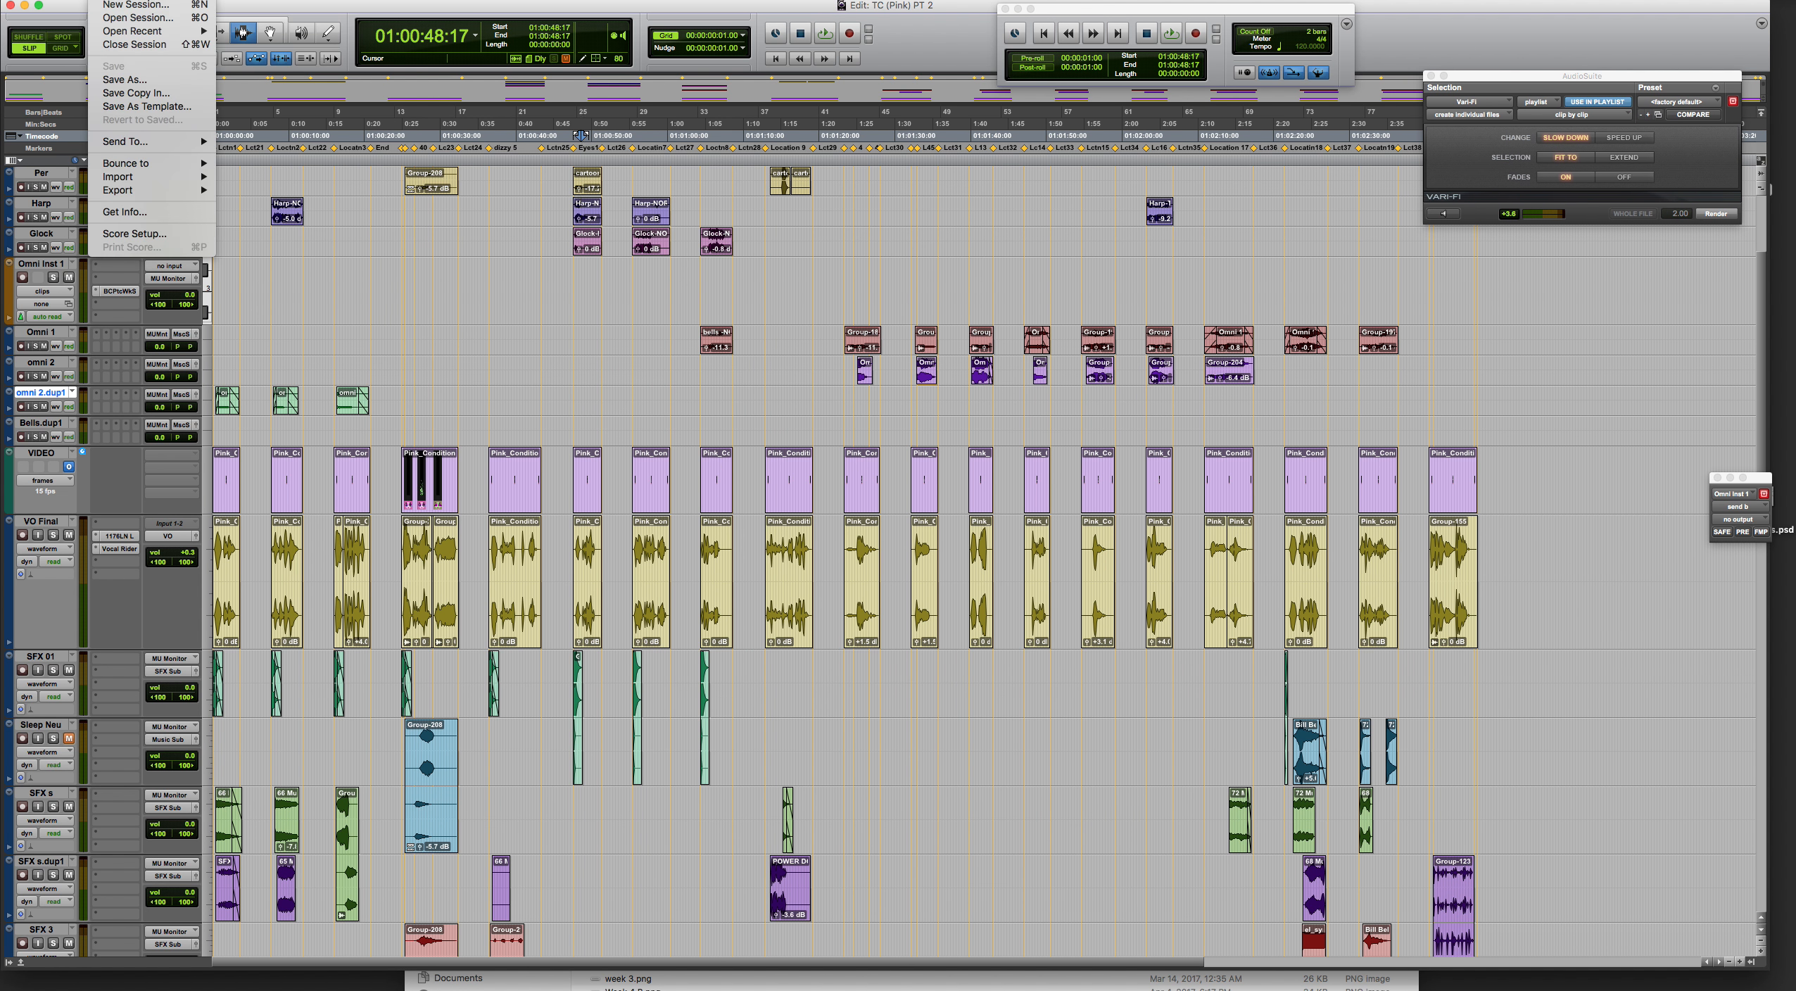
left_click(175, 98)
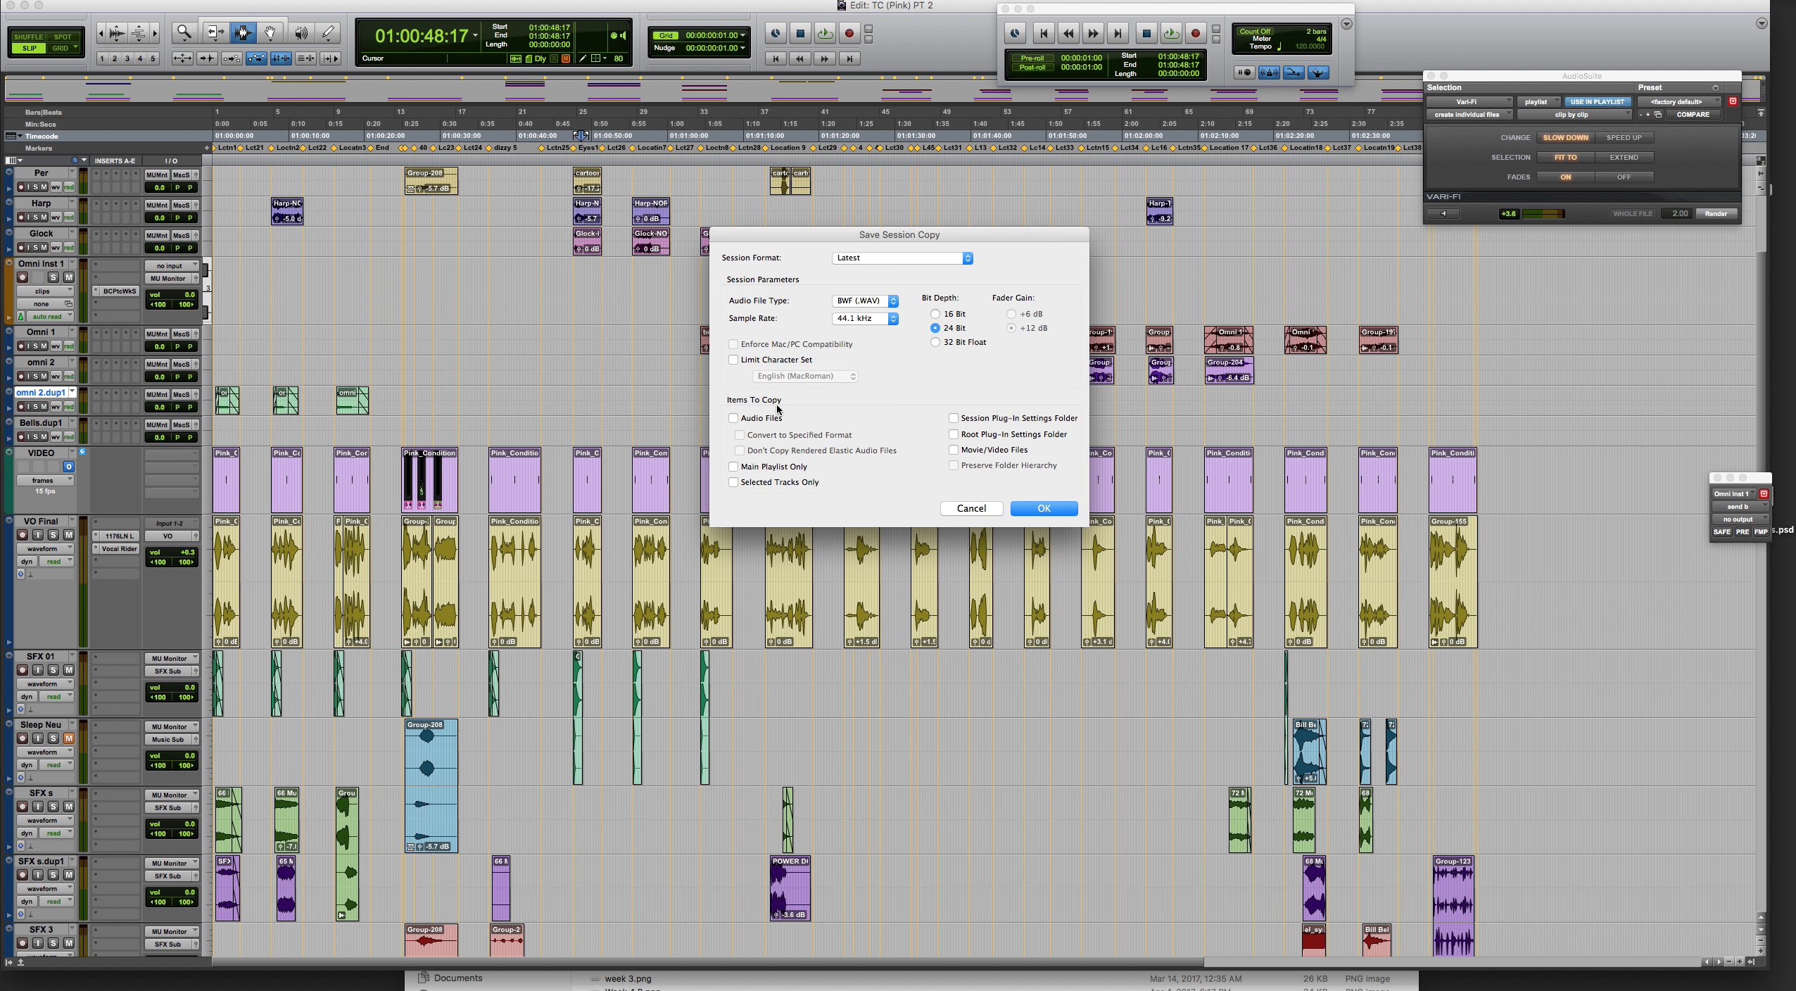
left_click(768, 418)
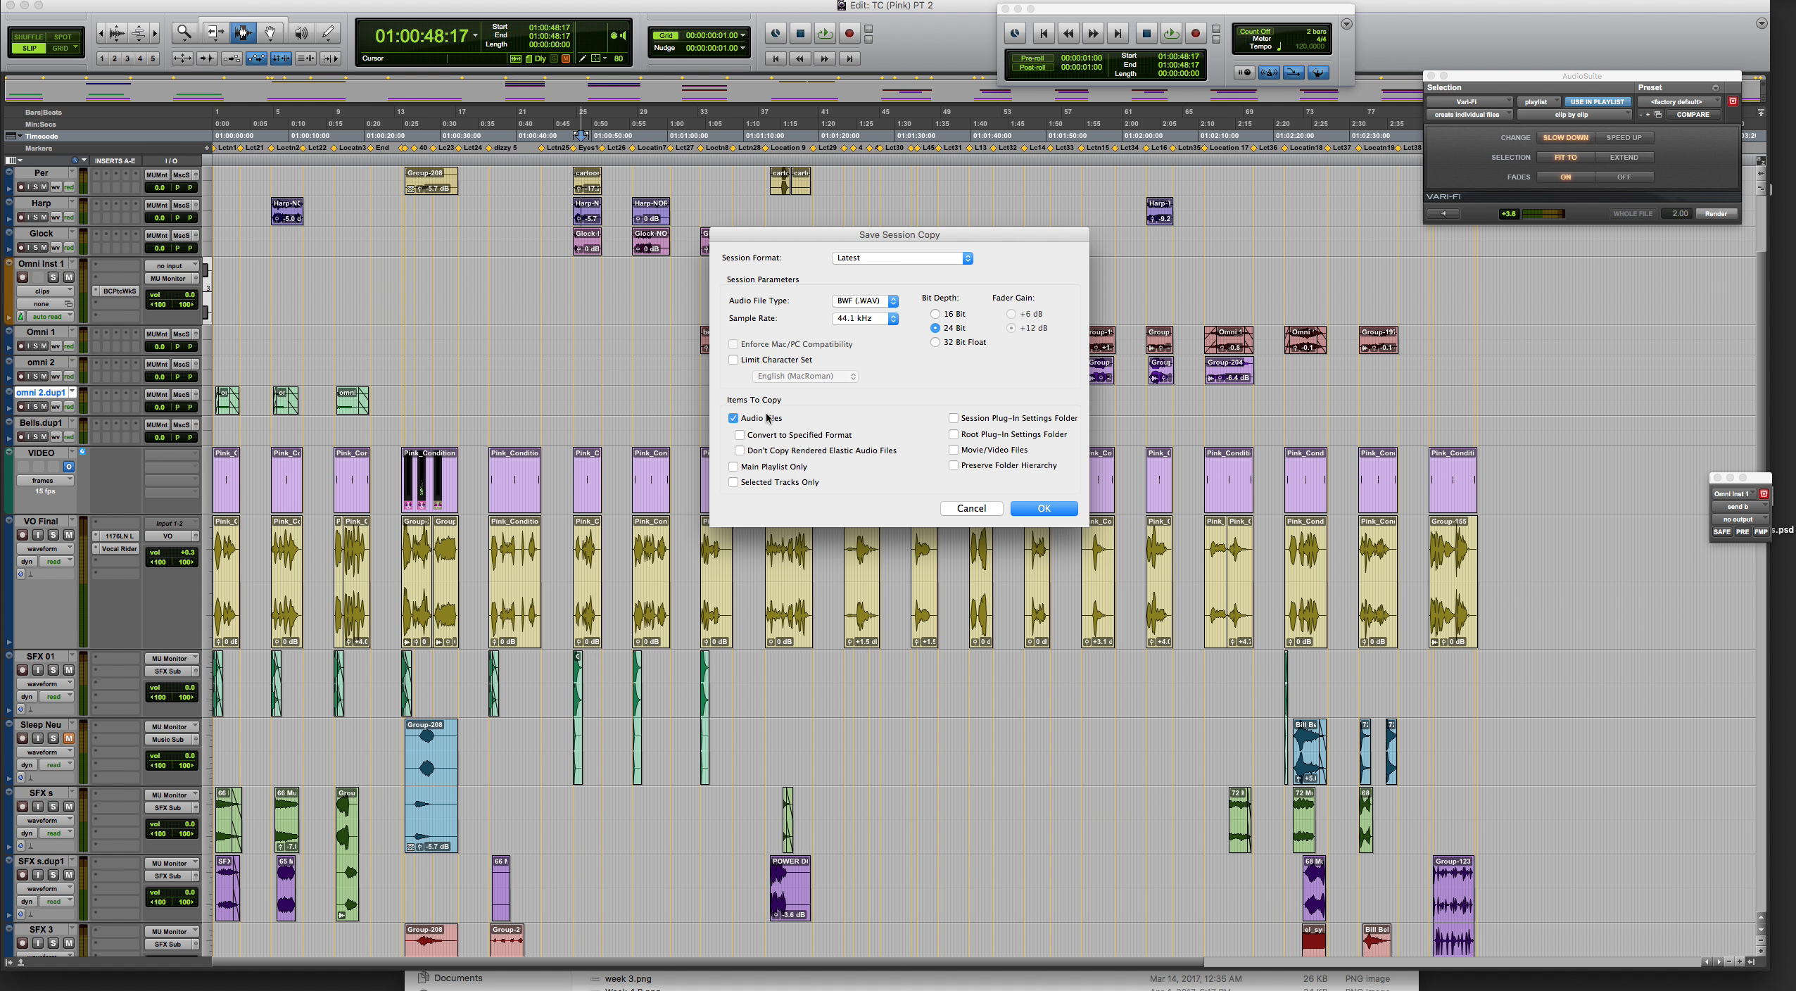
left_click(984, 450)
left_click(1042, 512)
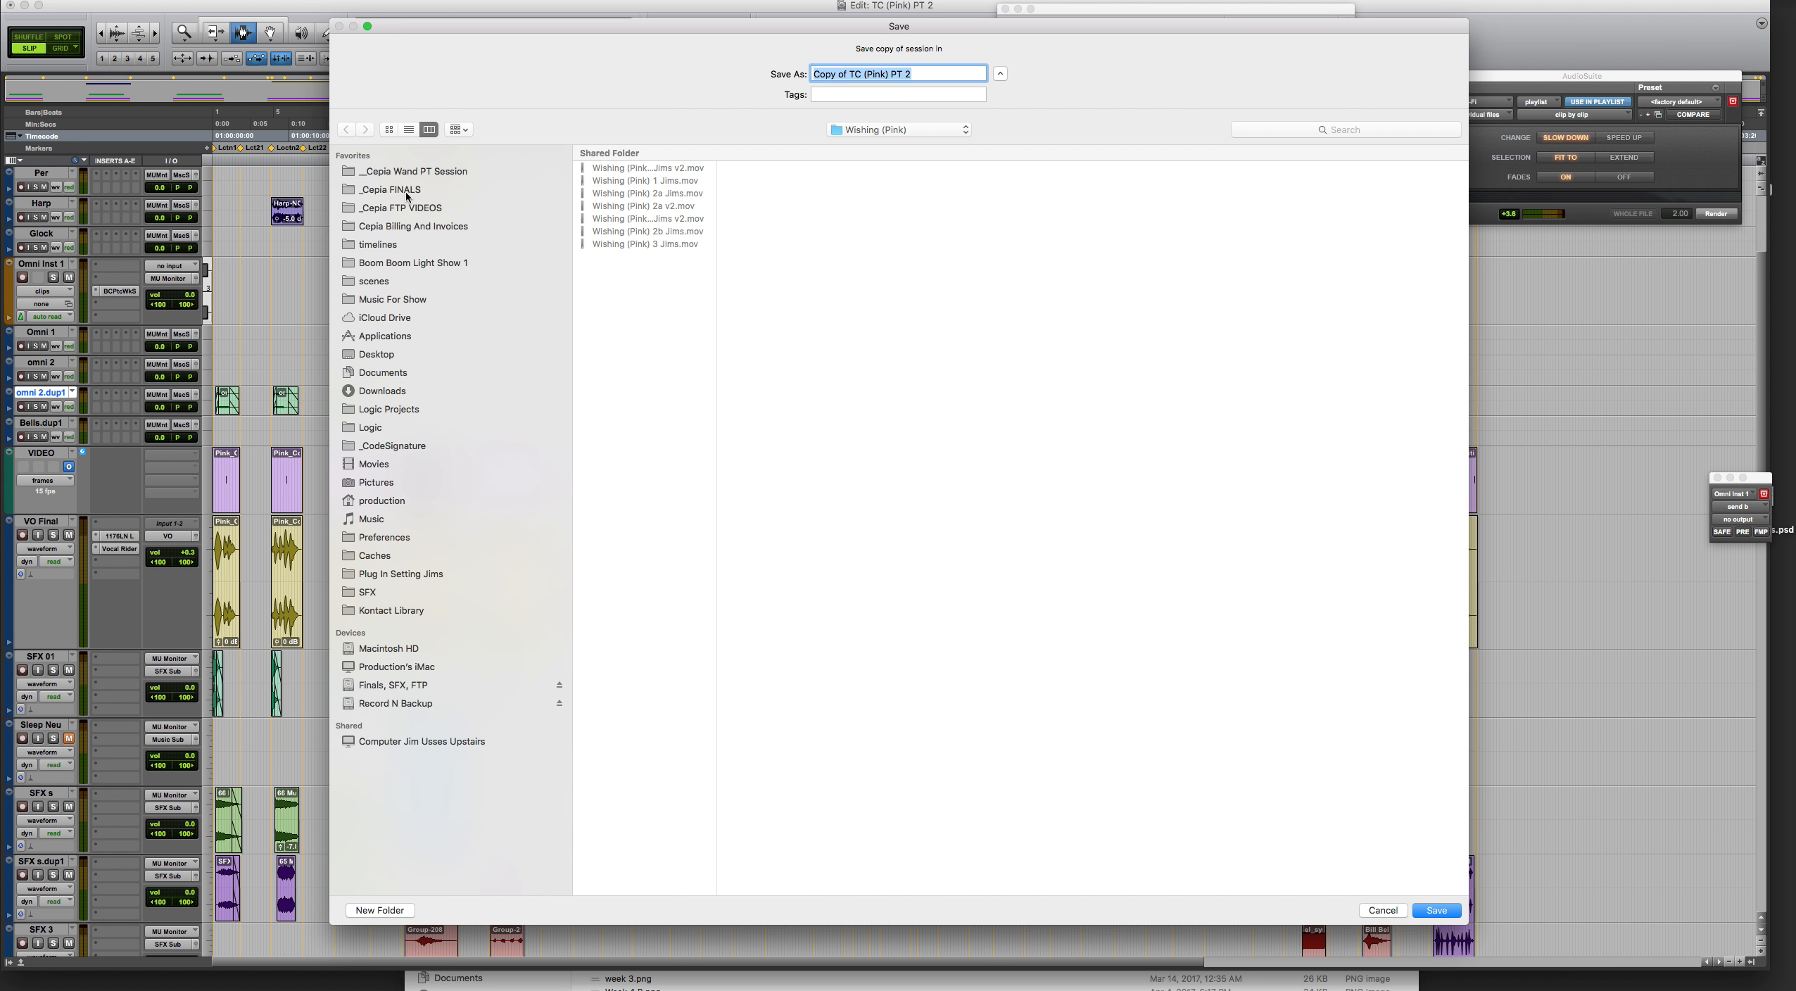
Step: Set the save location to Triggered Conditions (Pink) PT Sessions inside PinkWandPTSessions, under the _Cepia Wand PT Session favorite
left_click(424, 173)
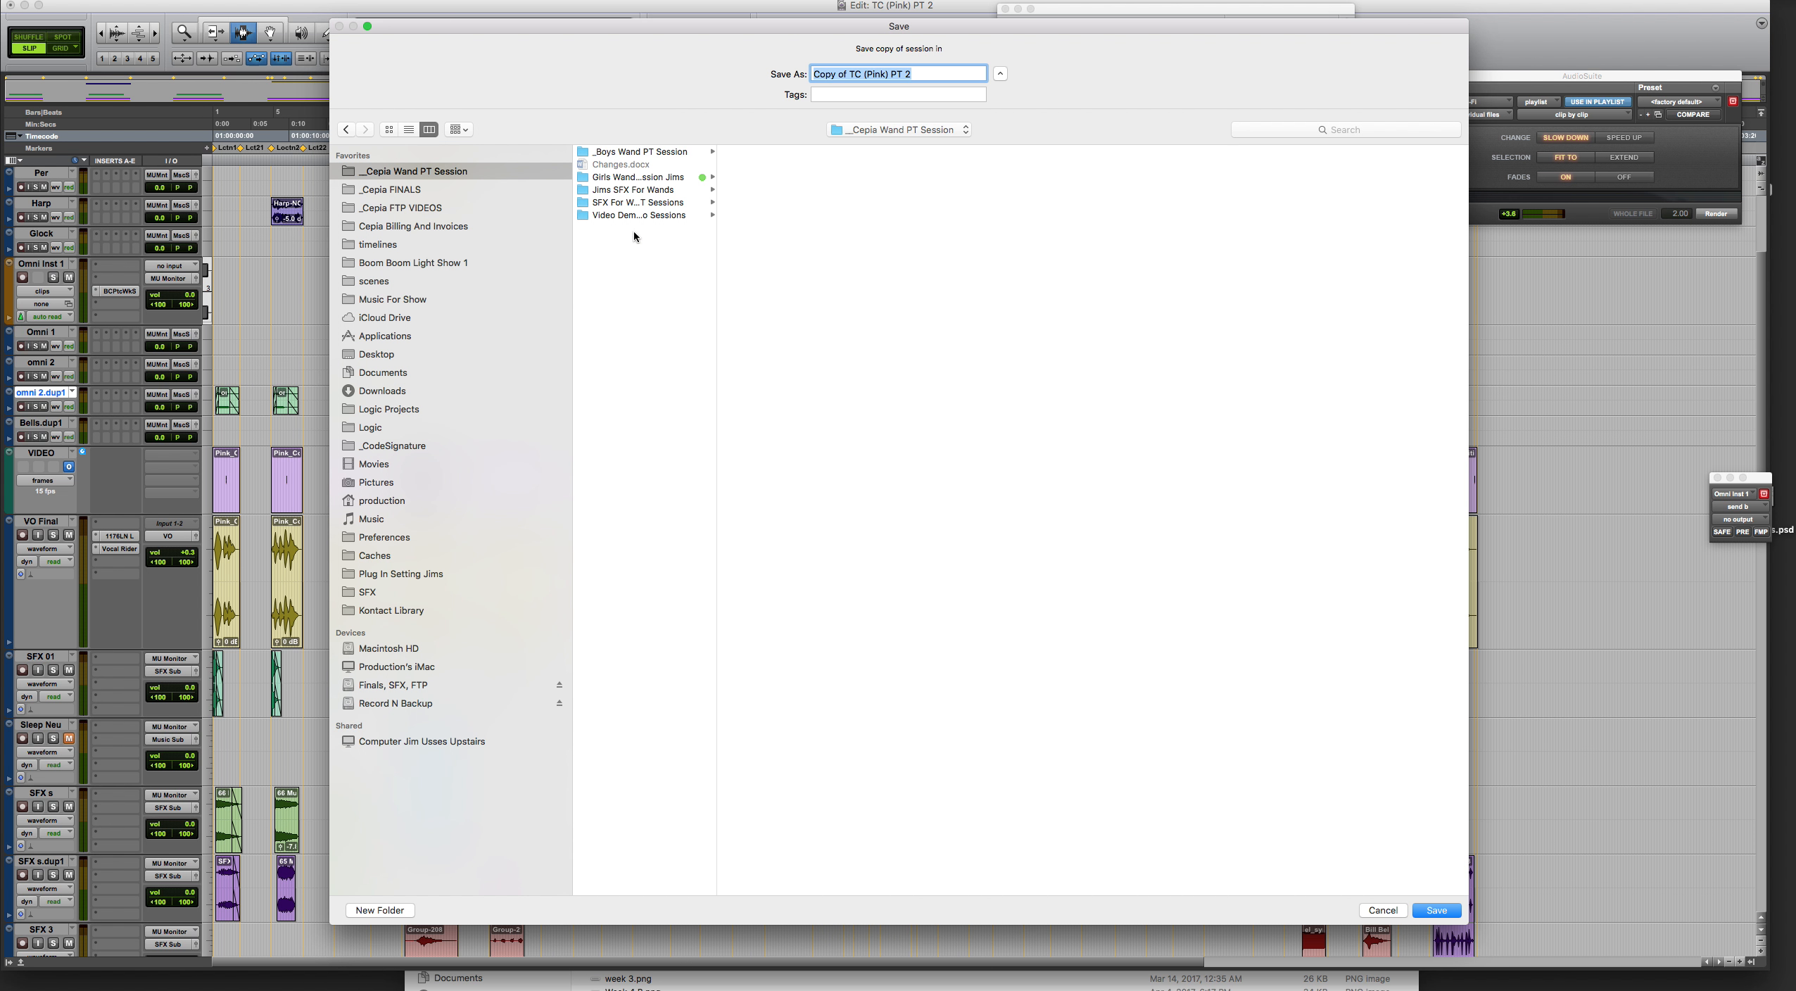
left_click_drag(718, 233, 953, 233)
left_click(627, 180)
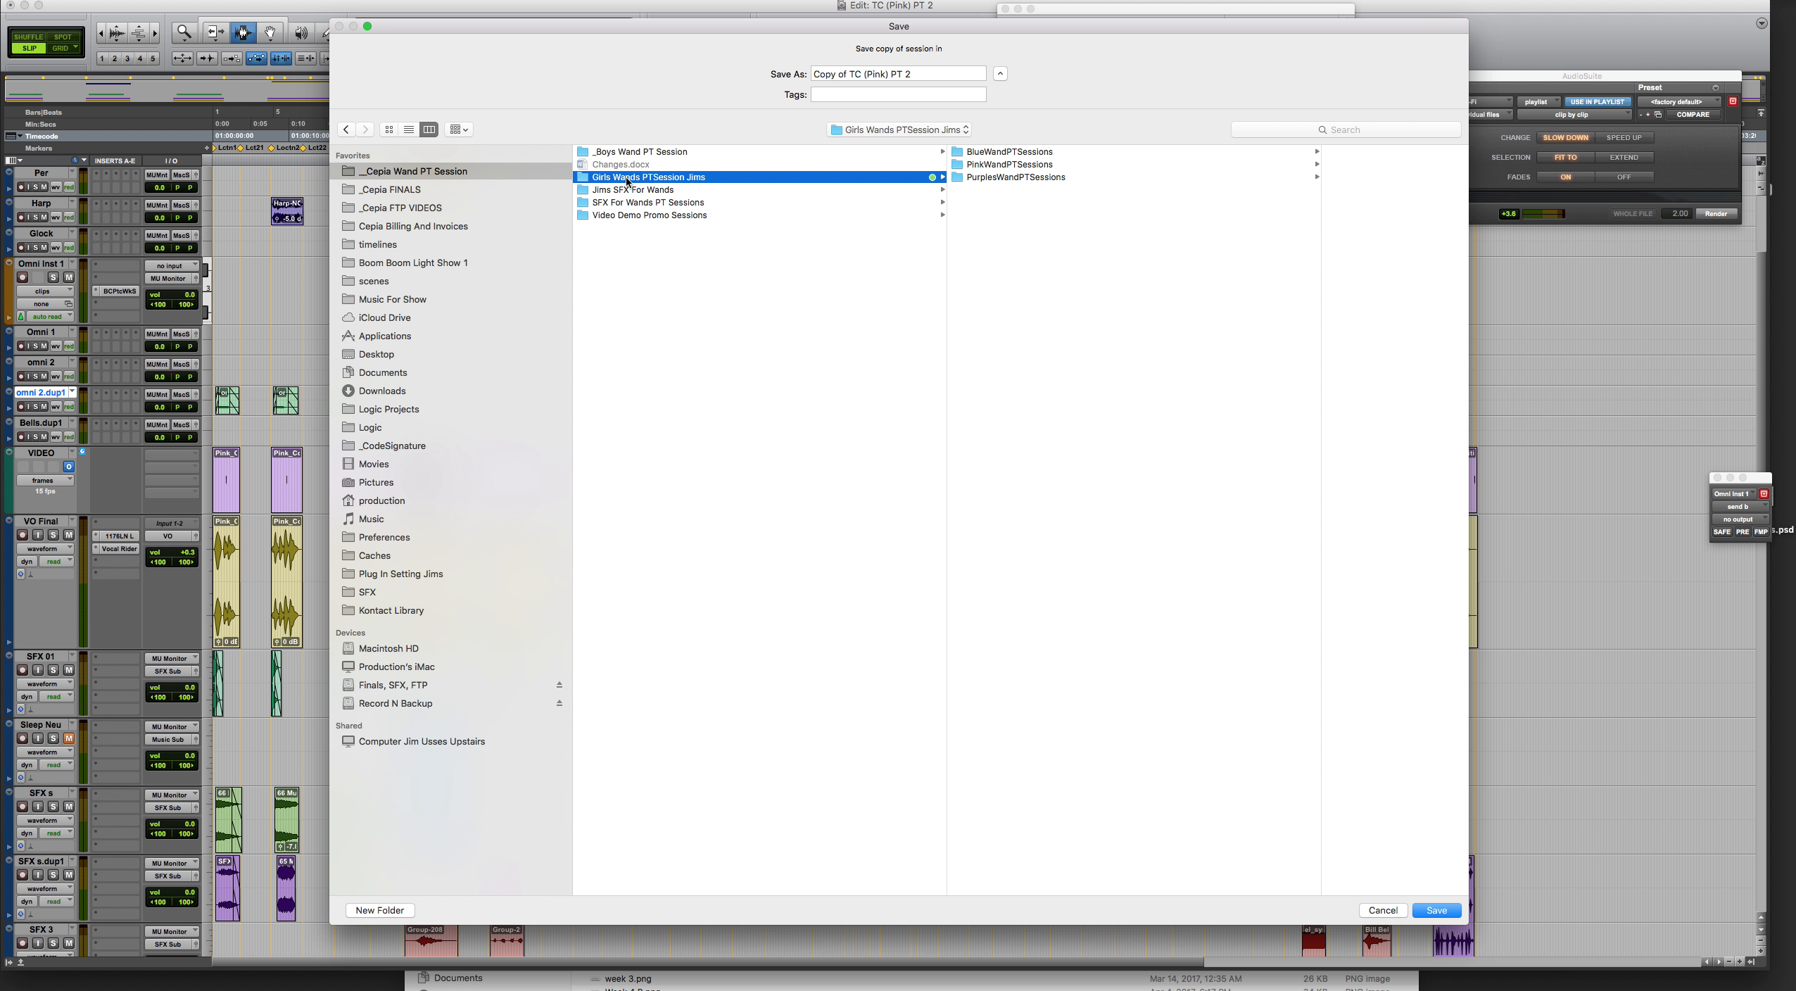
left_click(1006, 164)
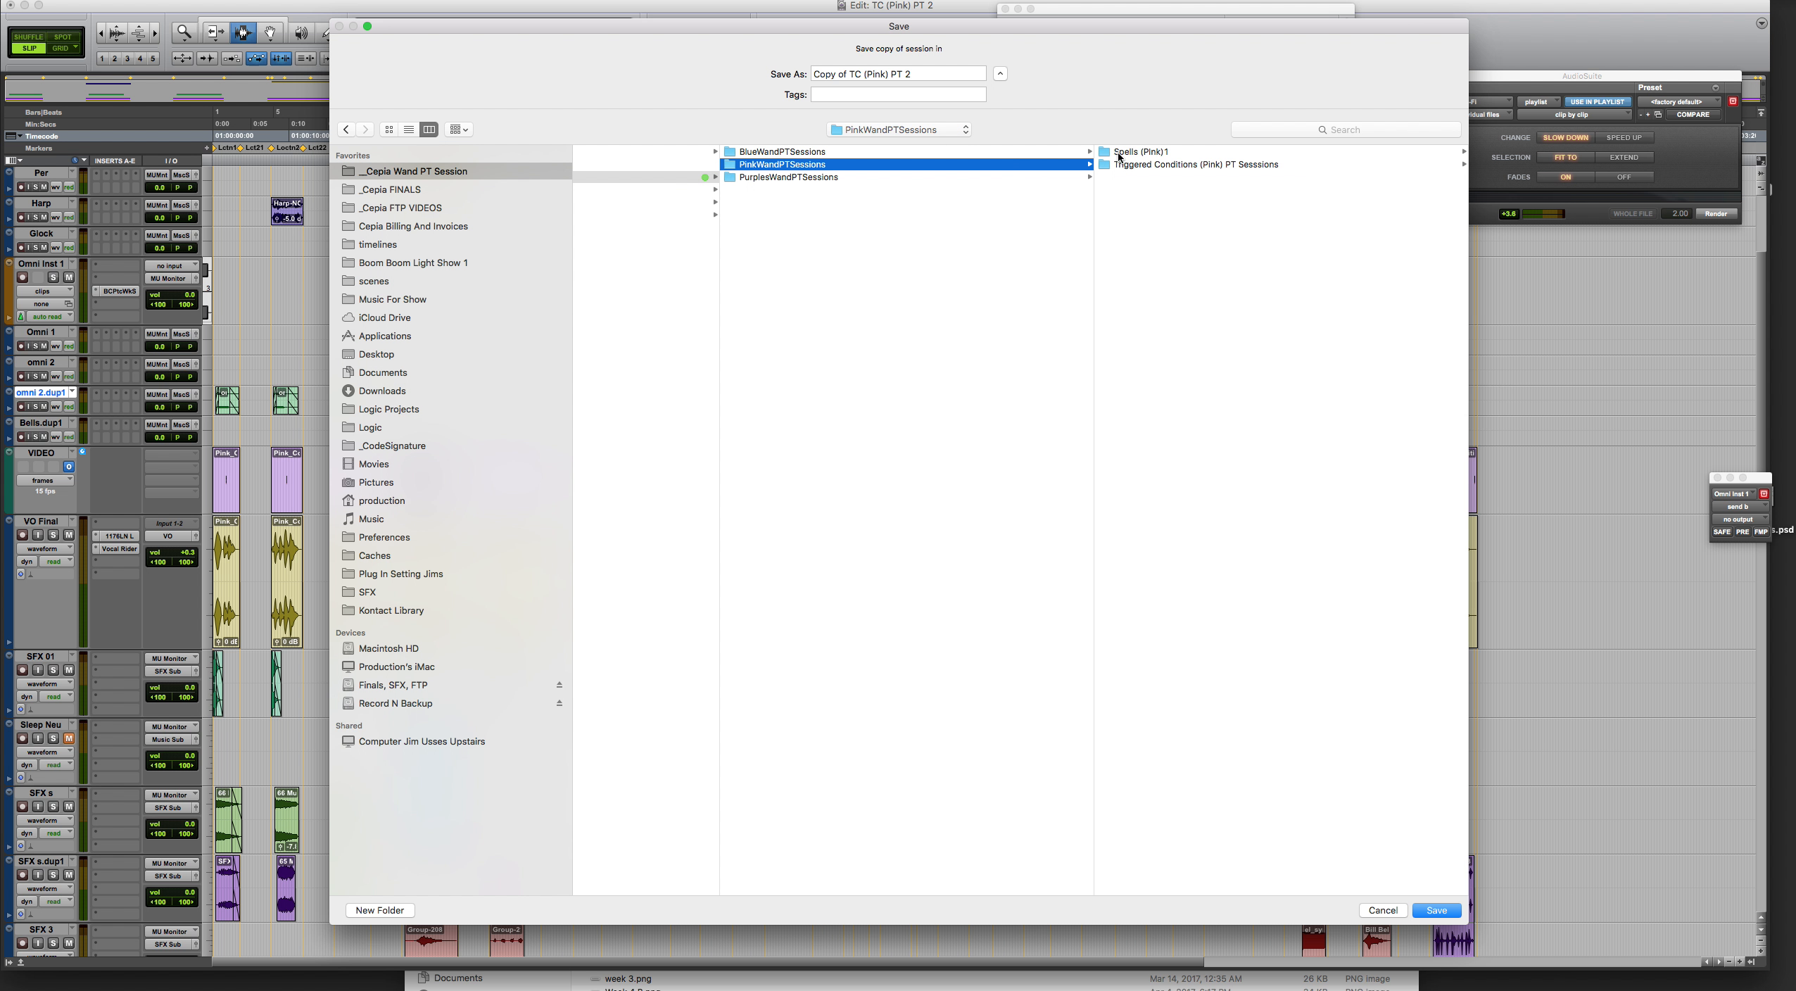
left_click(1139, 164)
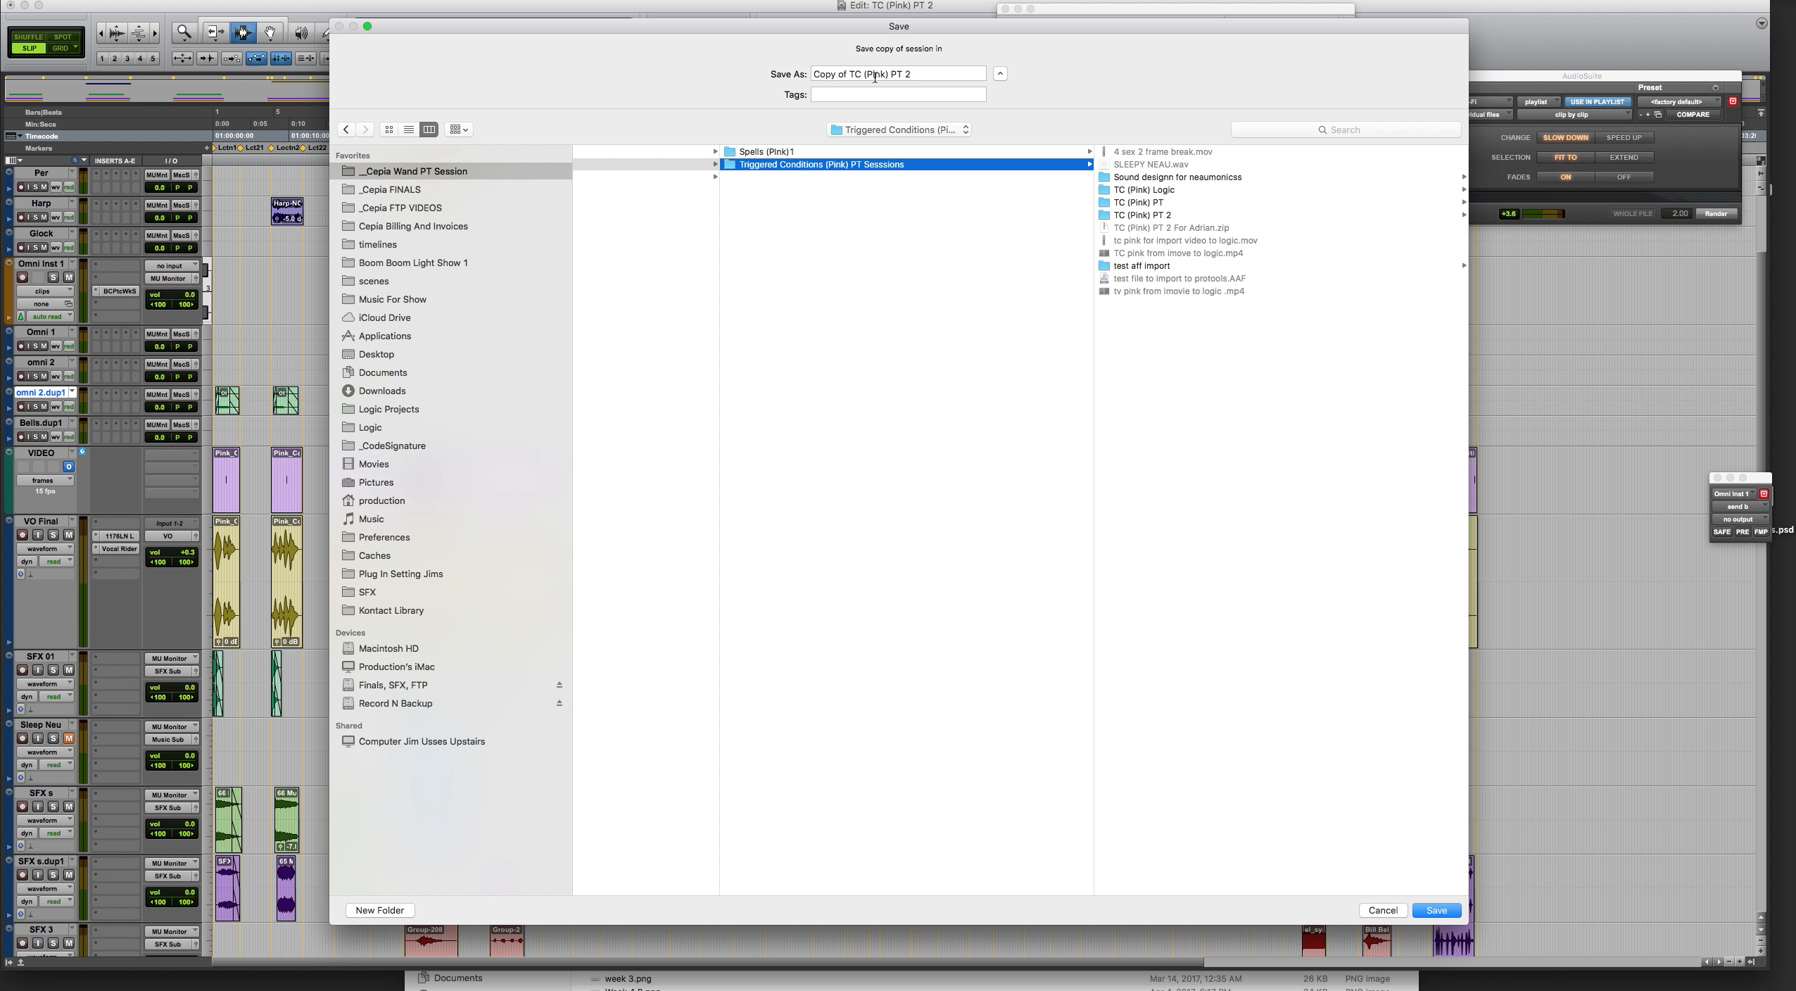
Step: Name the session copy "TC (Pink) PT For" plus the recipient's first name and "3 unrender sfx", and save it
left_click(850, 73)
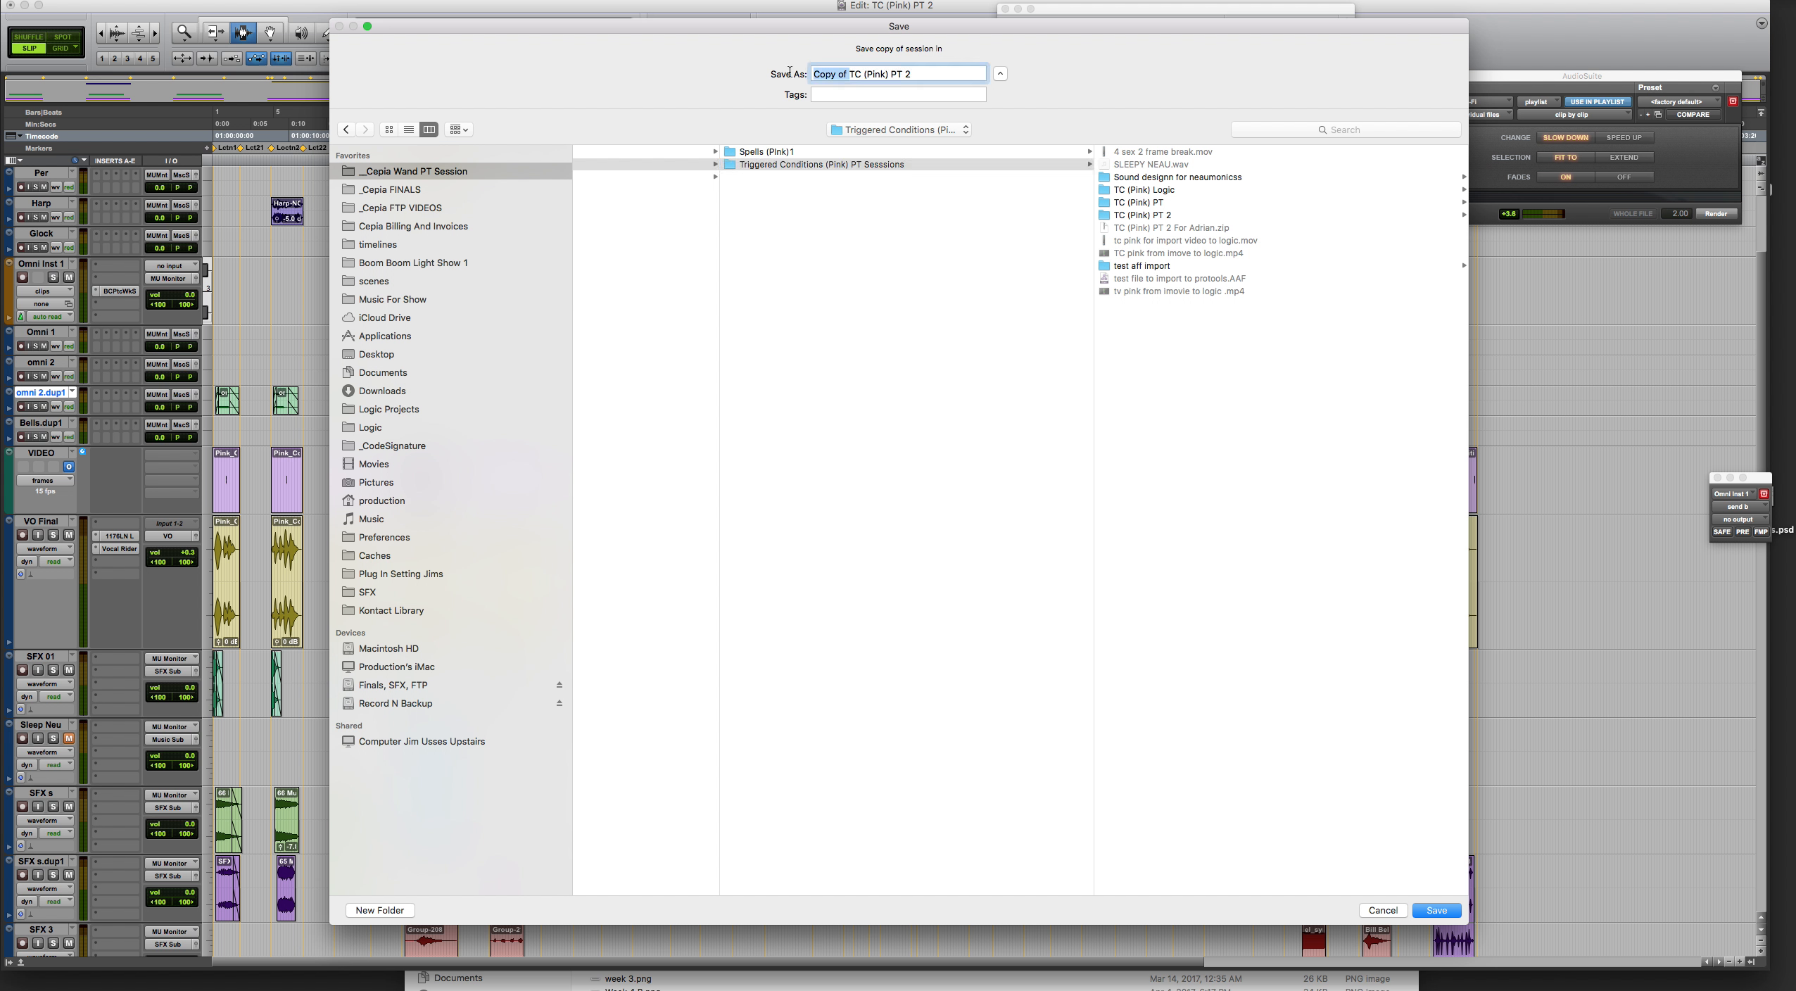
key("BackSpace")
key("BackSpace")
key("BackSpace")
key("BackSpace")
key("BackSpace")
key("BackSpace")
key("BackSpace")
key("BackSpace")
type("nder sfx")
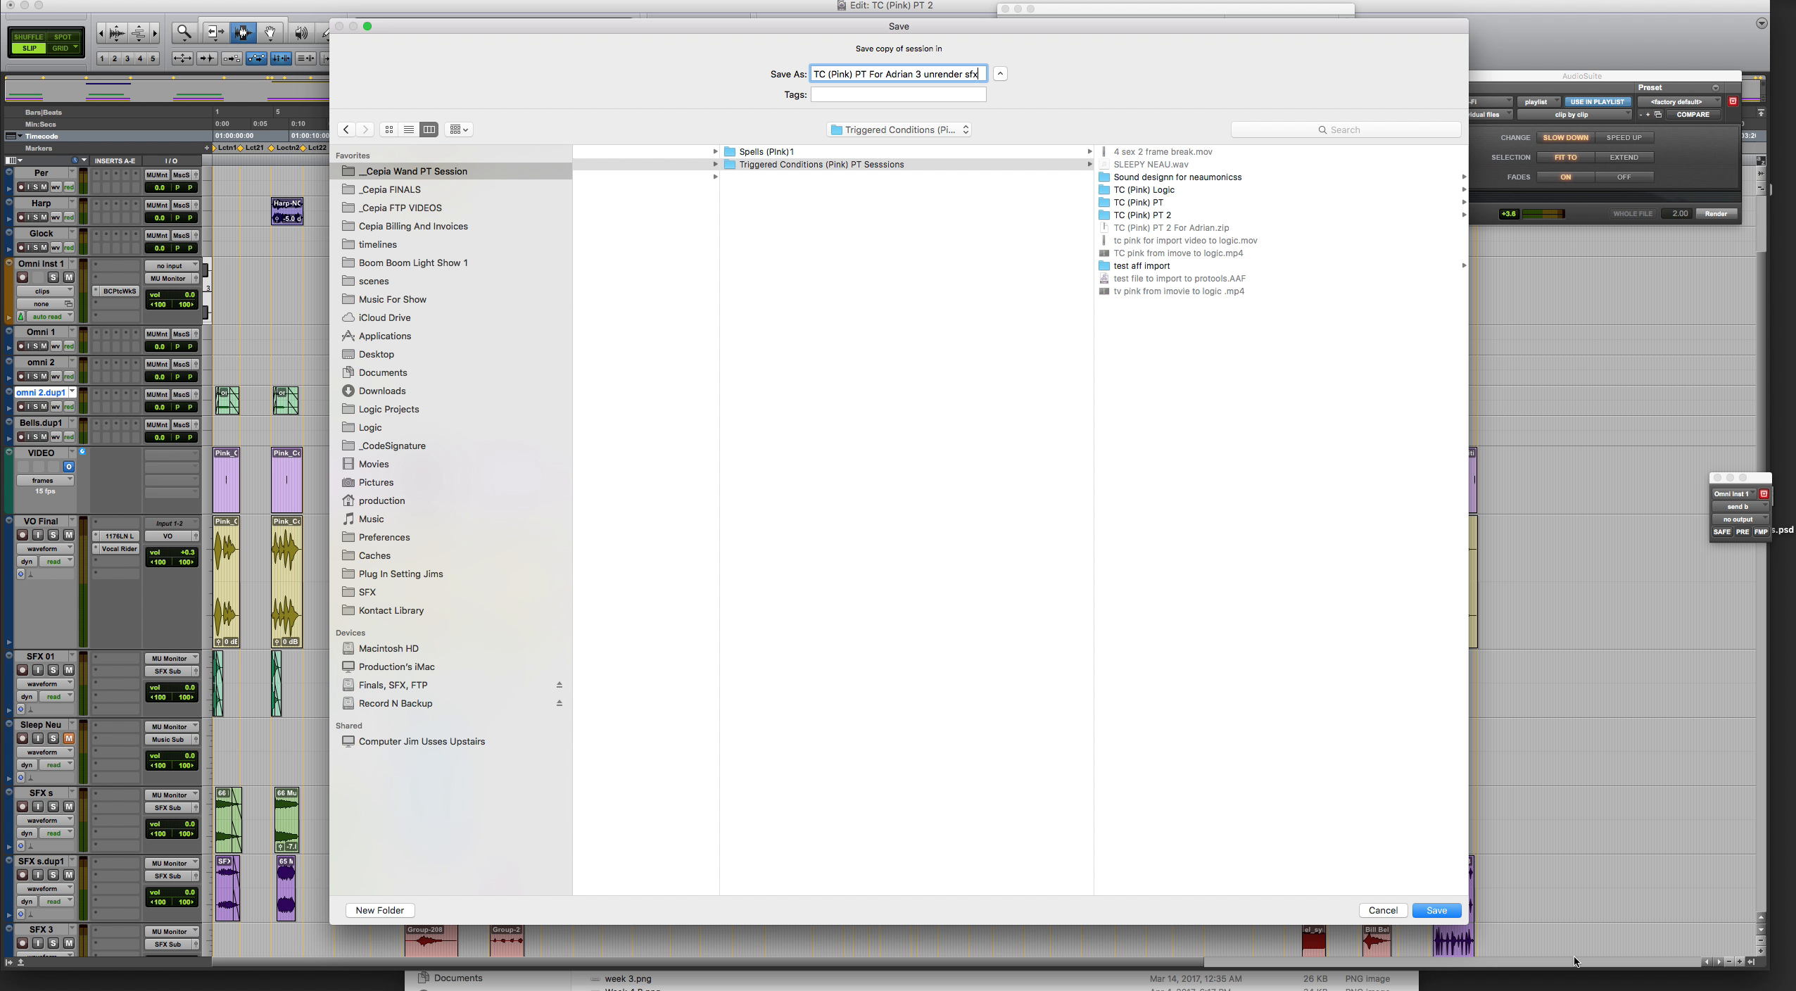
left_click(1436, 911)
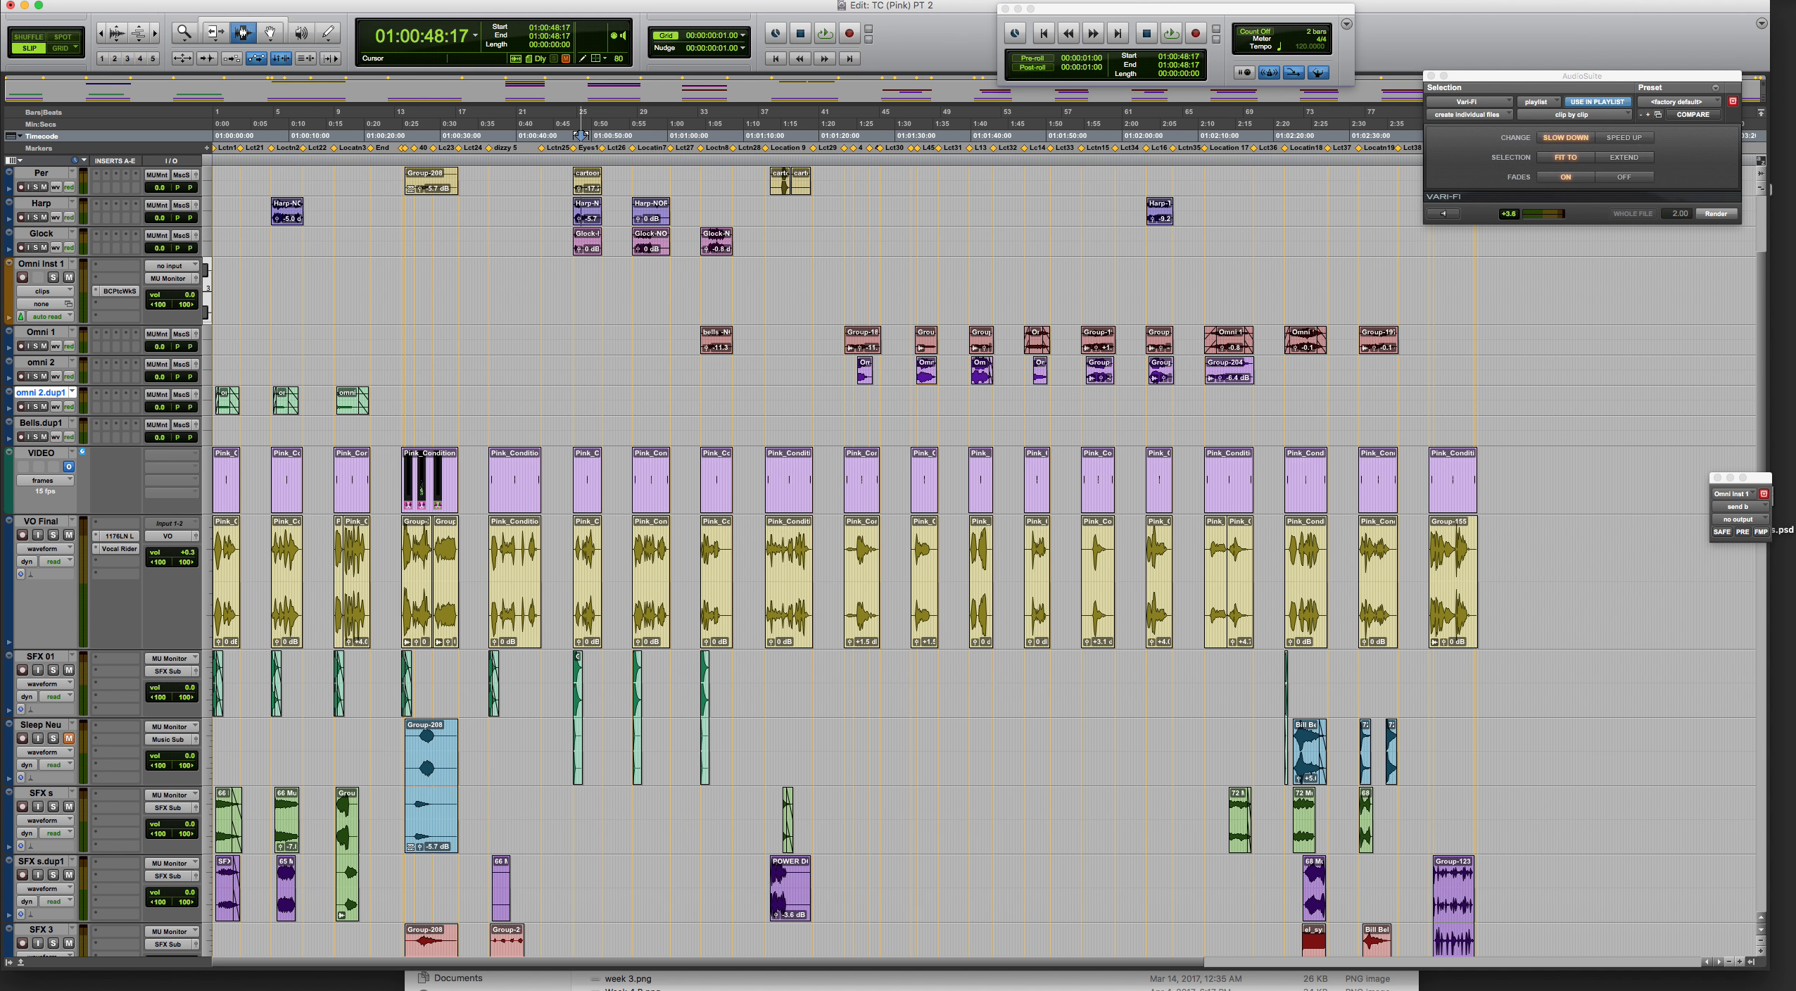
Step: Close the original TC (Pink) PT 2 session, saving its changes
left_click(152, 8)
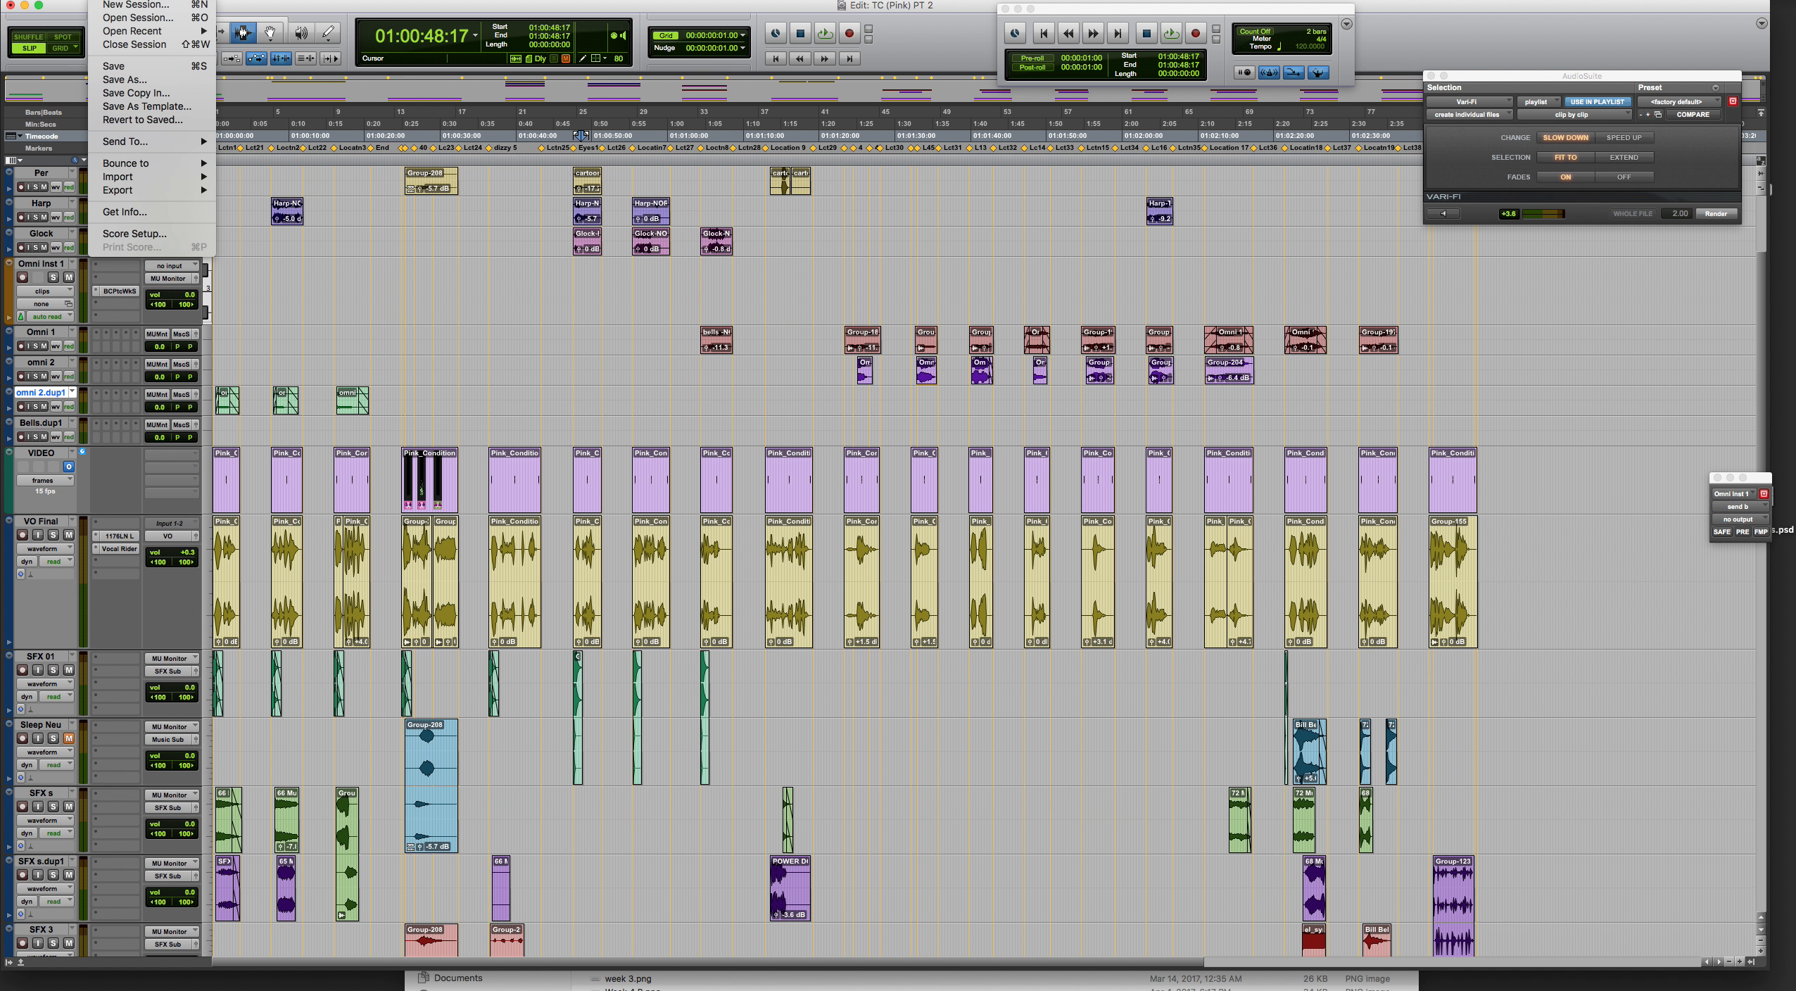
left_click(134, 44)
left_click(1012, 376)
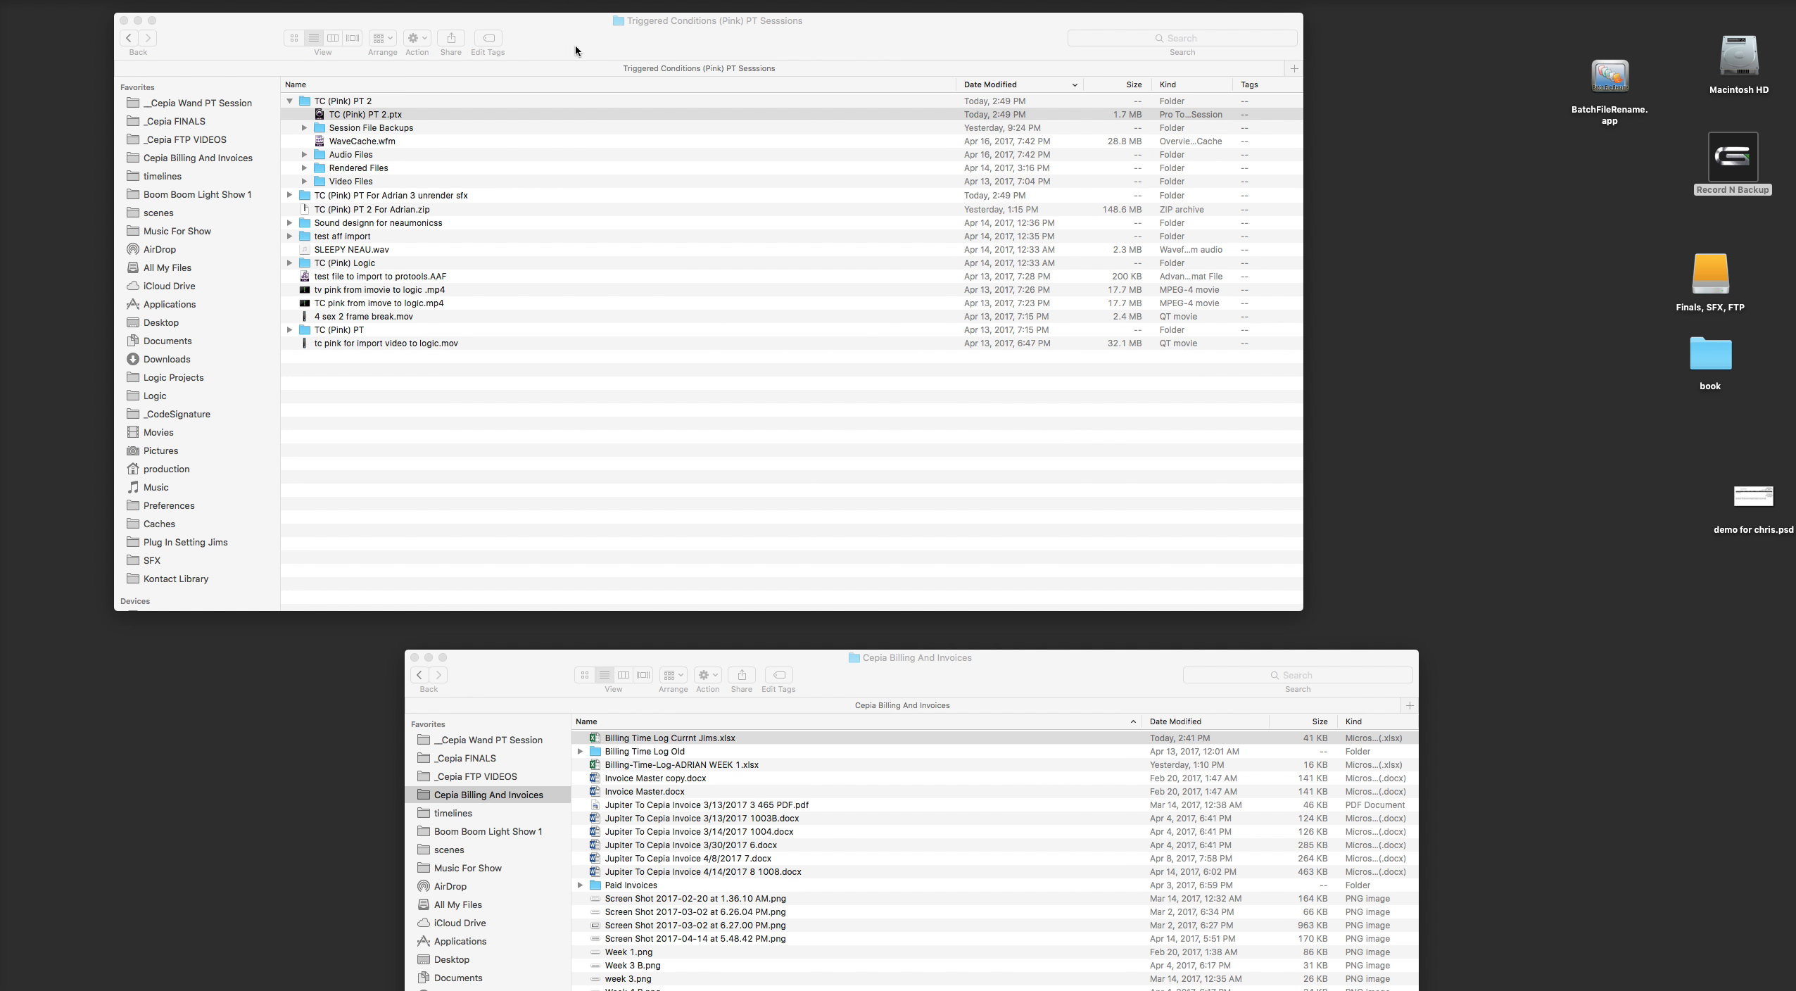
Step: Switch to Finder and open the copied session file from the new "3 unrender sfx" folder
left_click(568, 38)
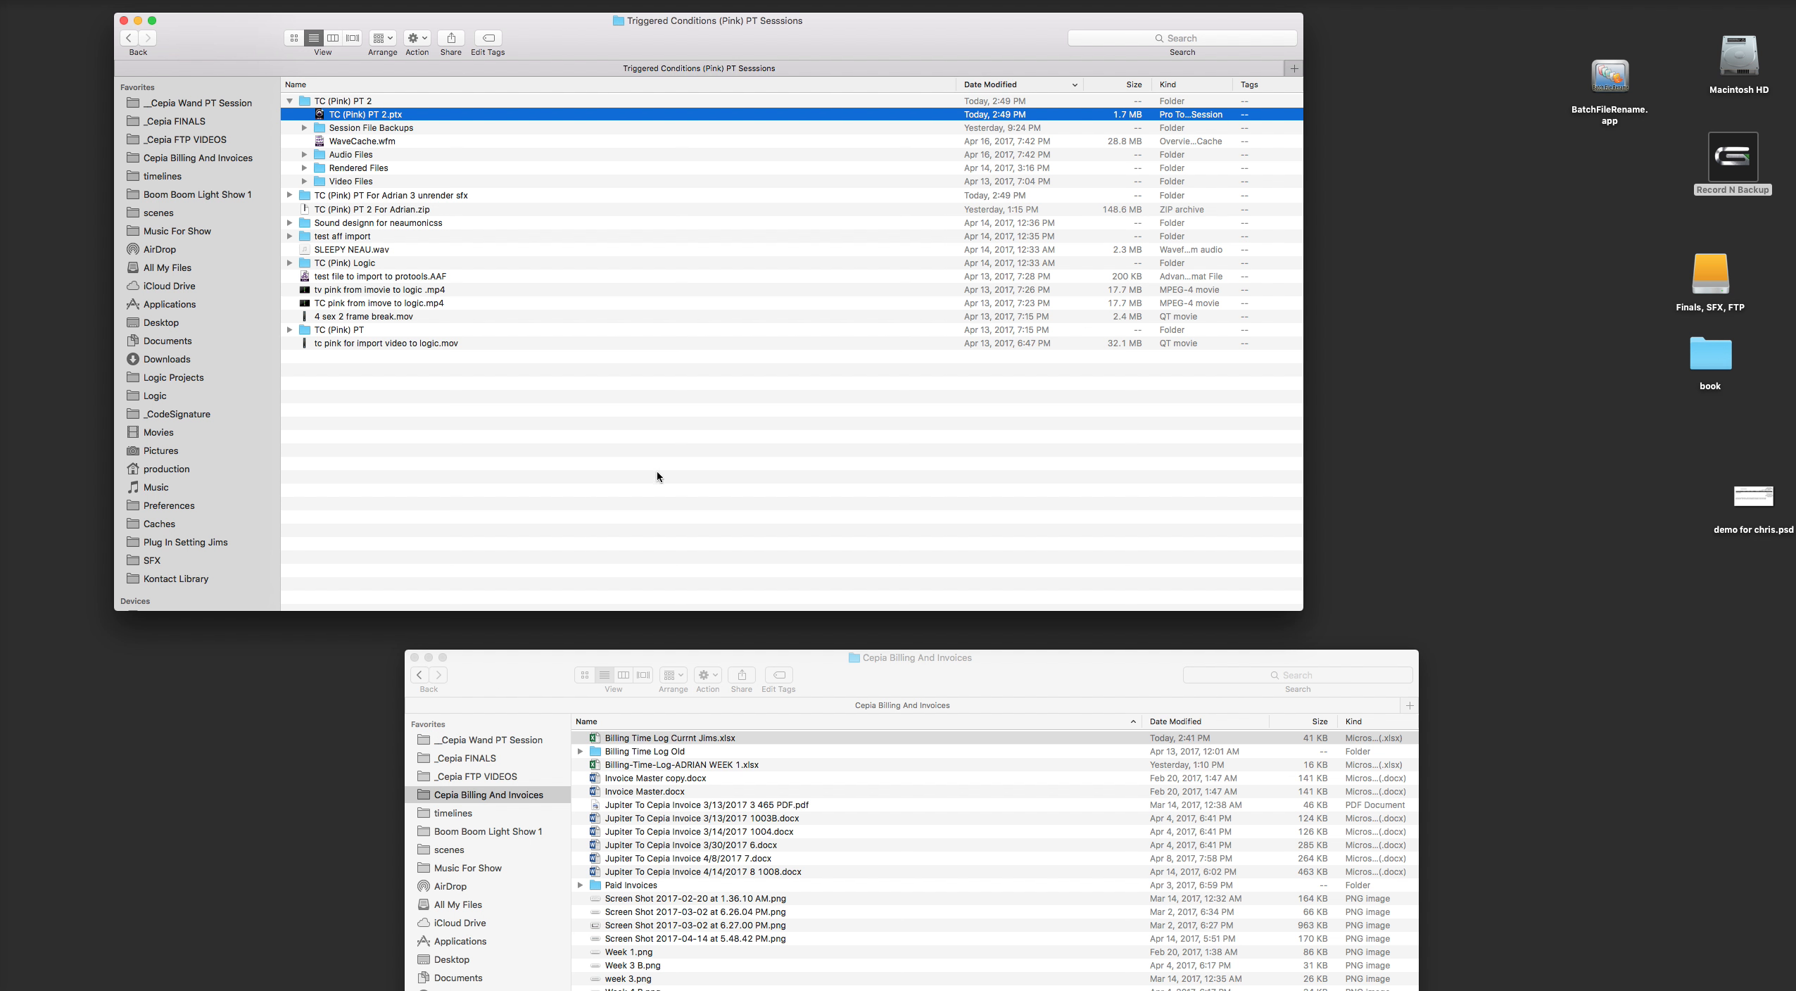
double_click(366, 196)
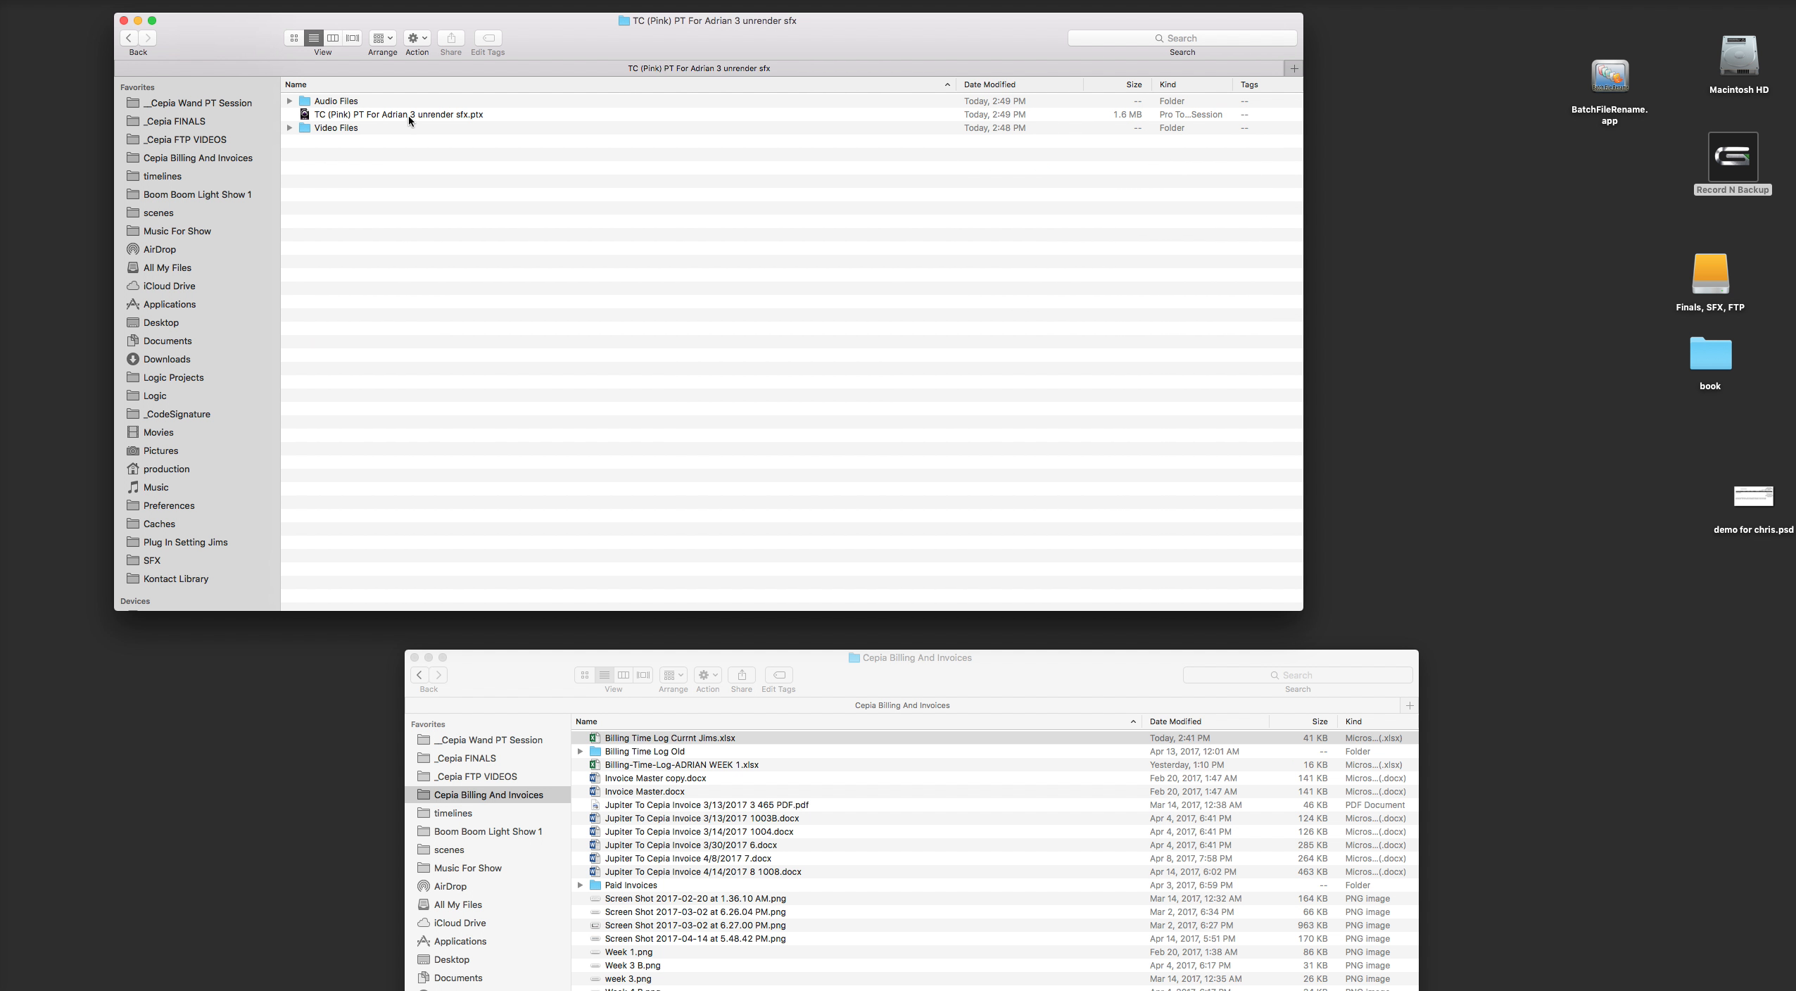
double_click(408, 113)
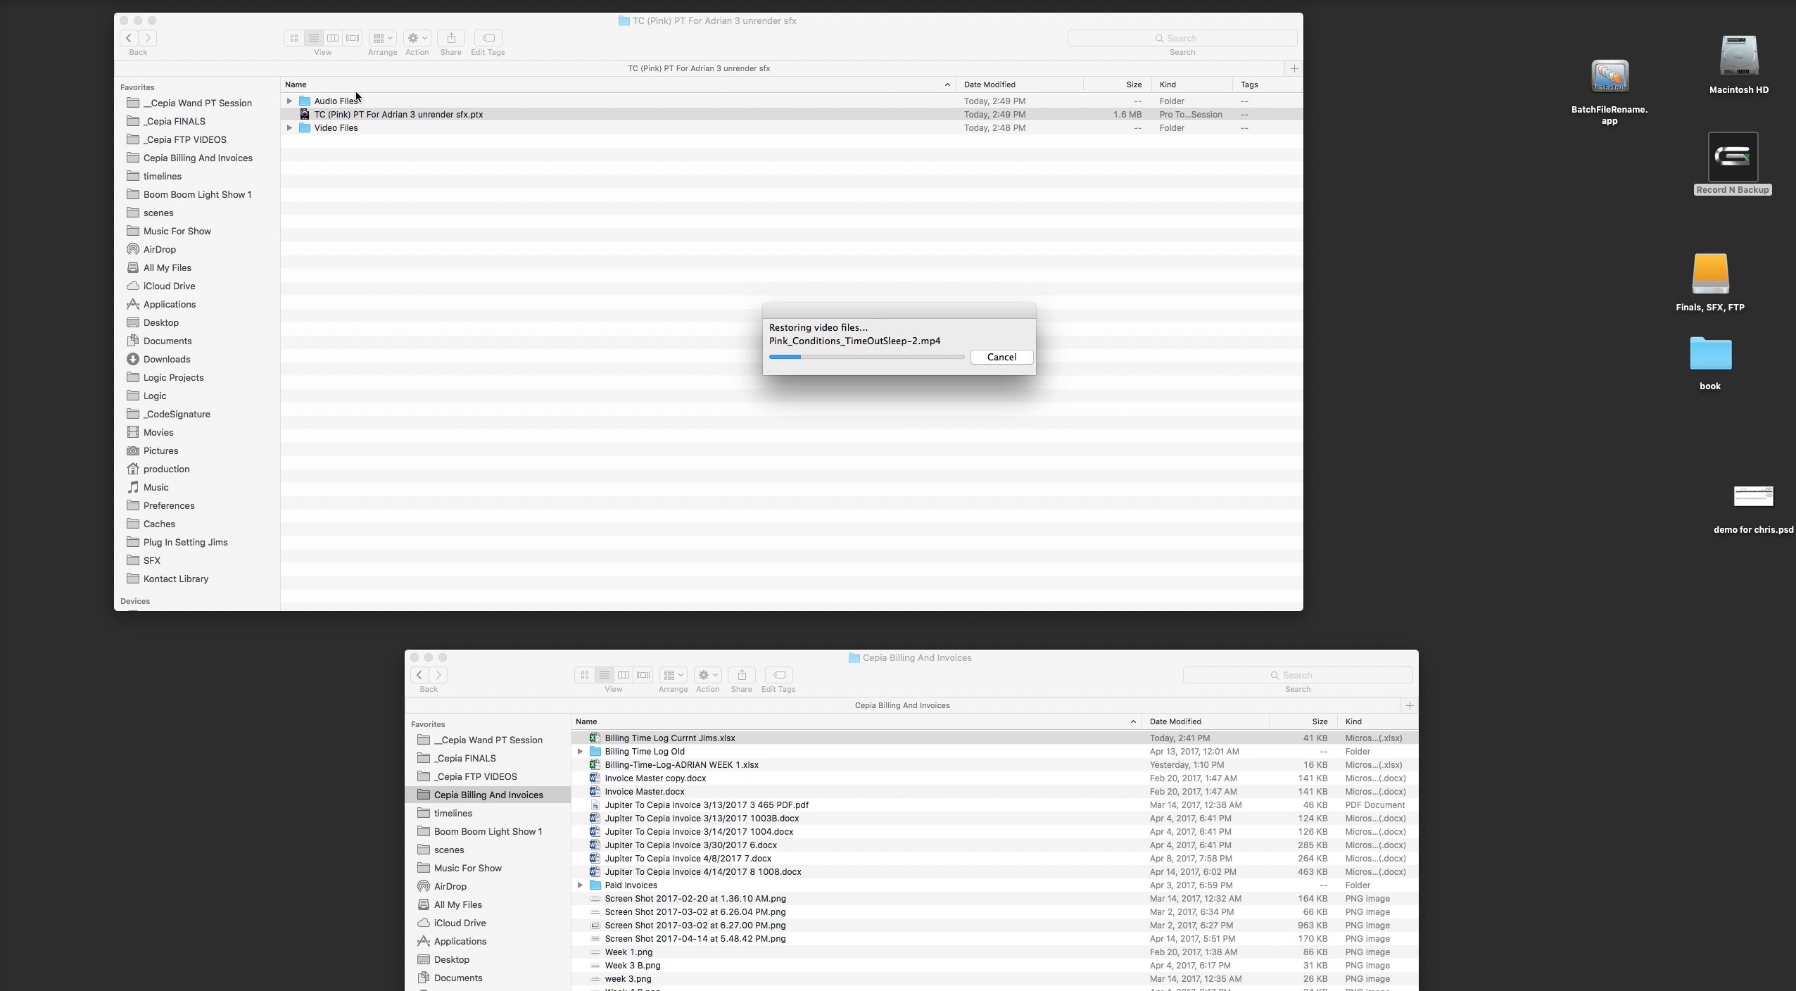
Step: Check the contents of the Audio Files and Video Files folders in the session copy's folder
double_click(337, 100)
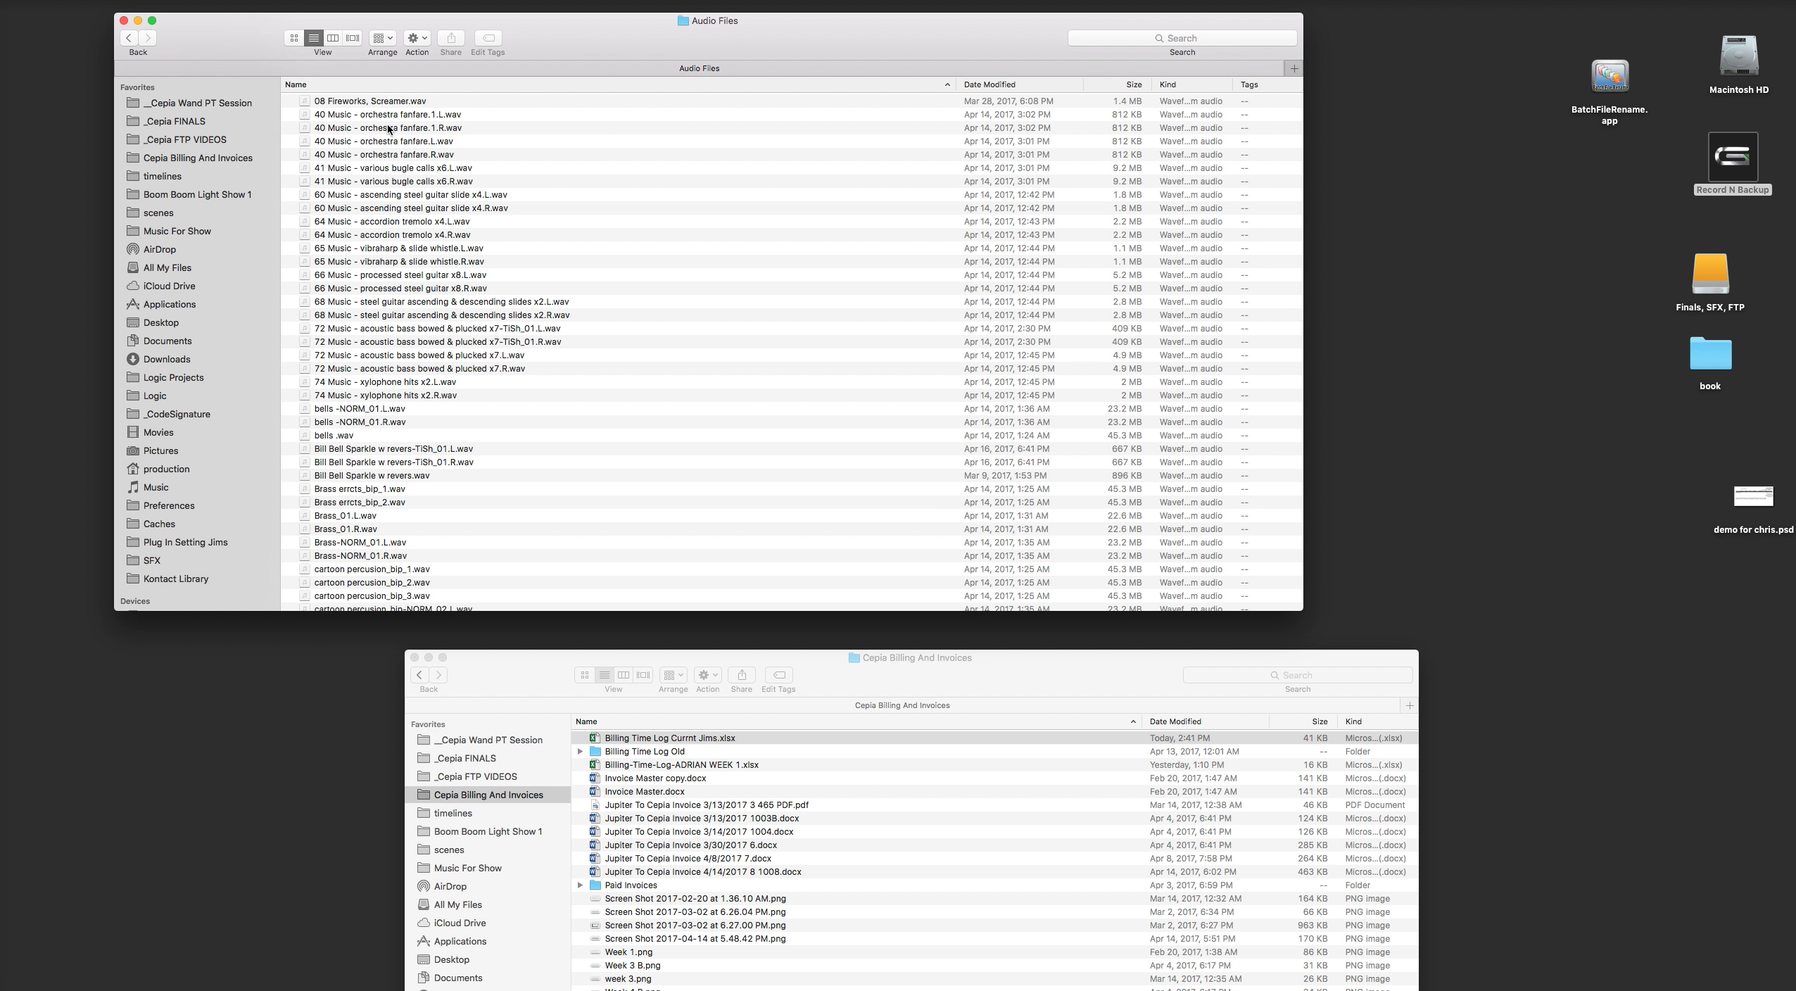
scroll(591, 395, "down", 5)
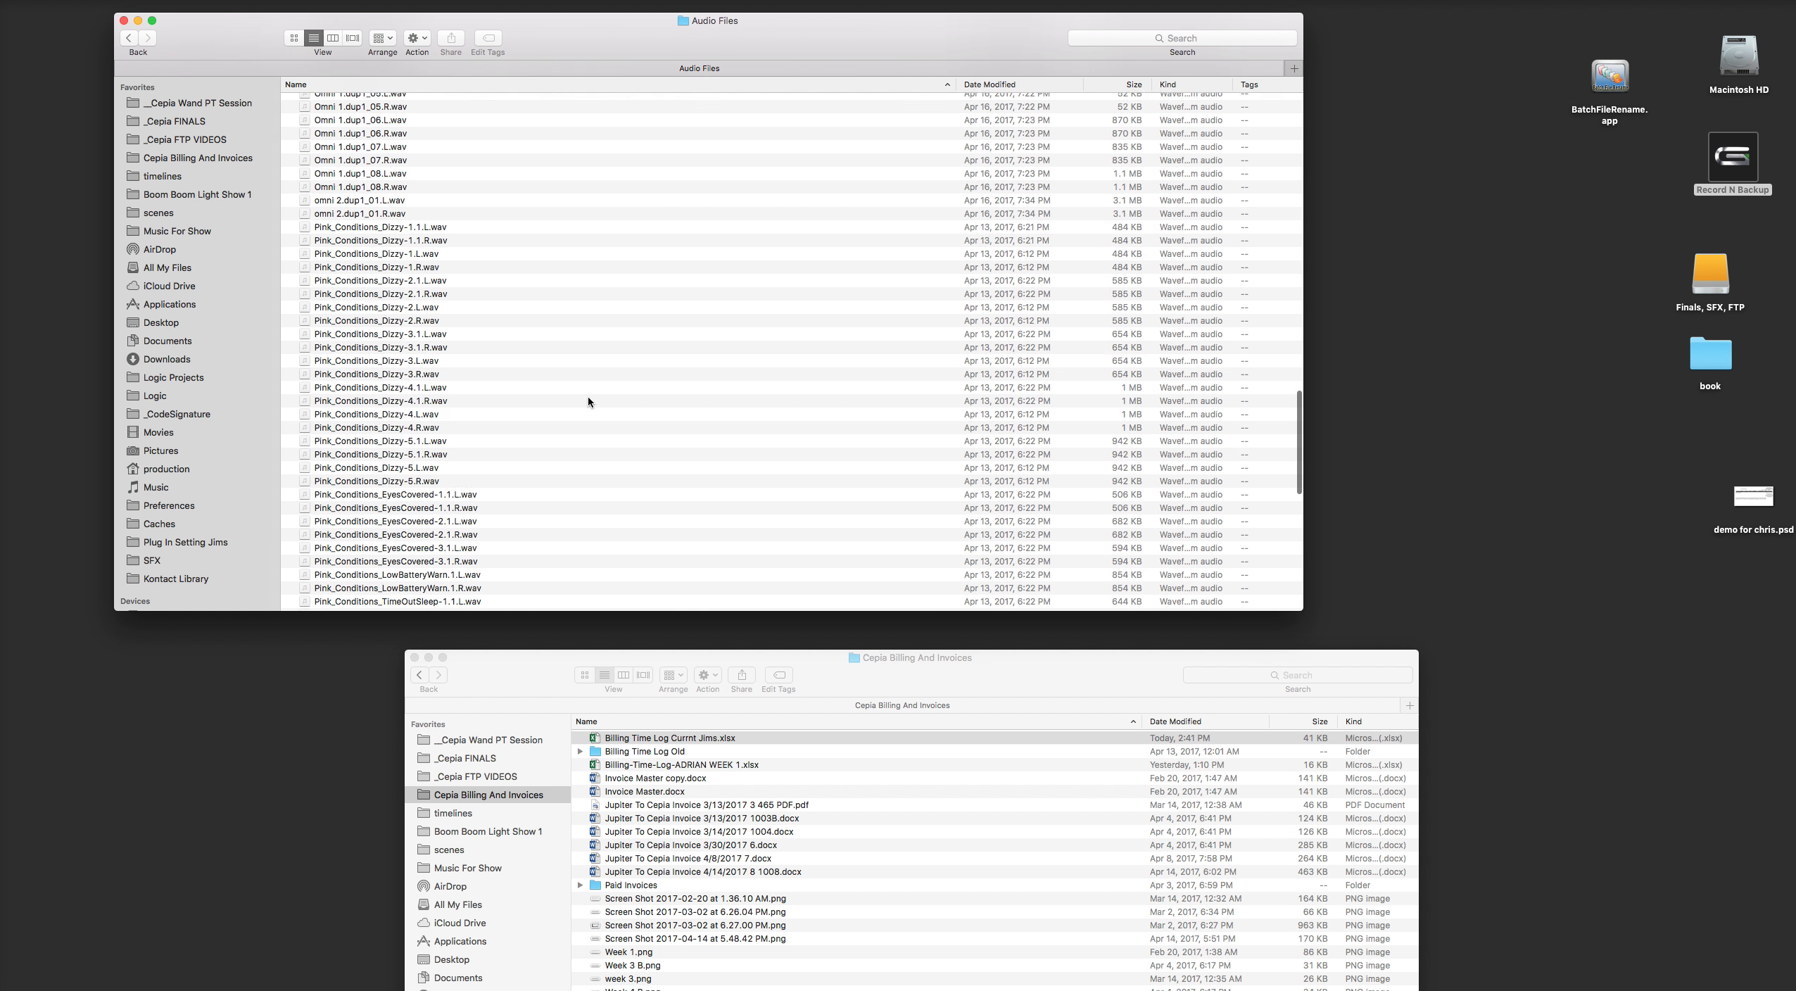
left_click(130, 36)
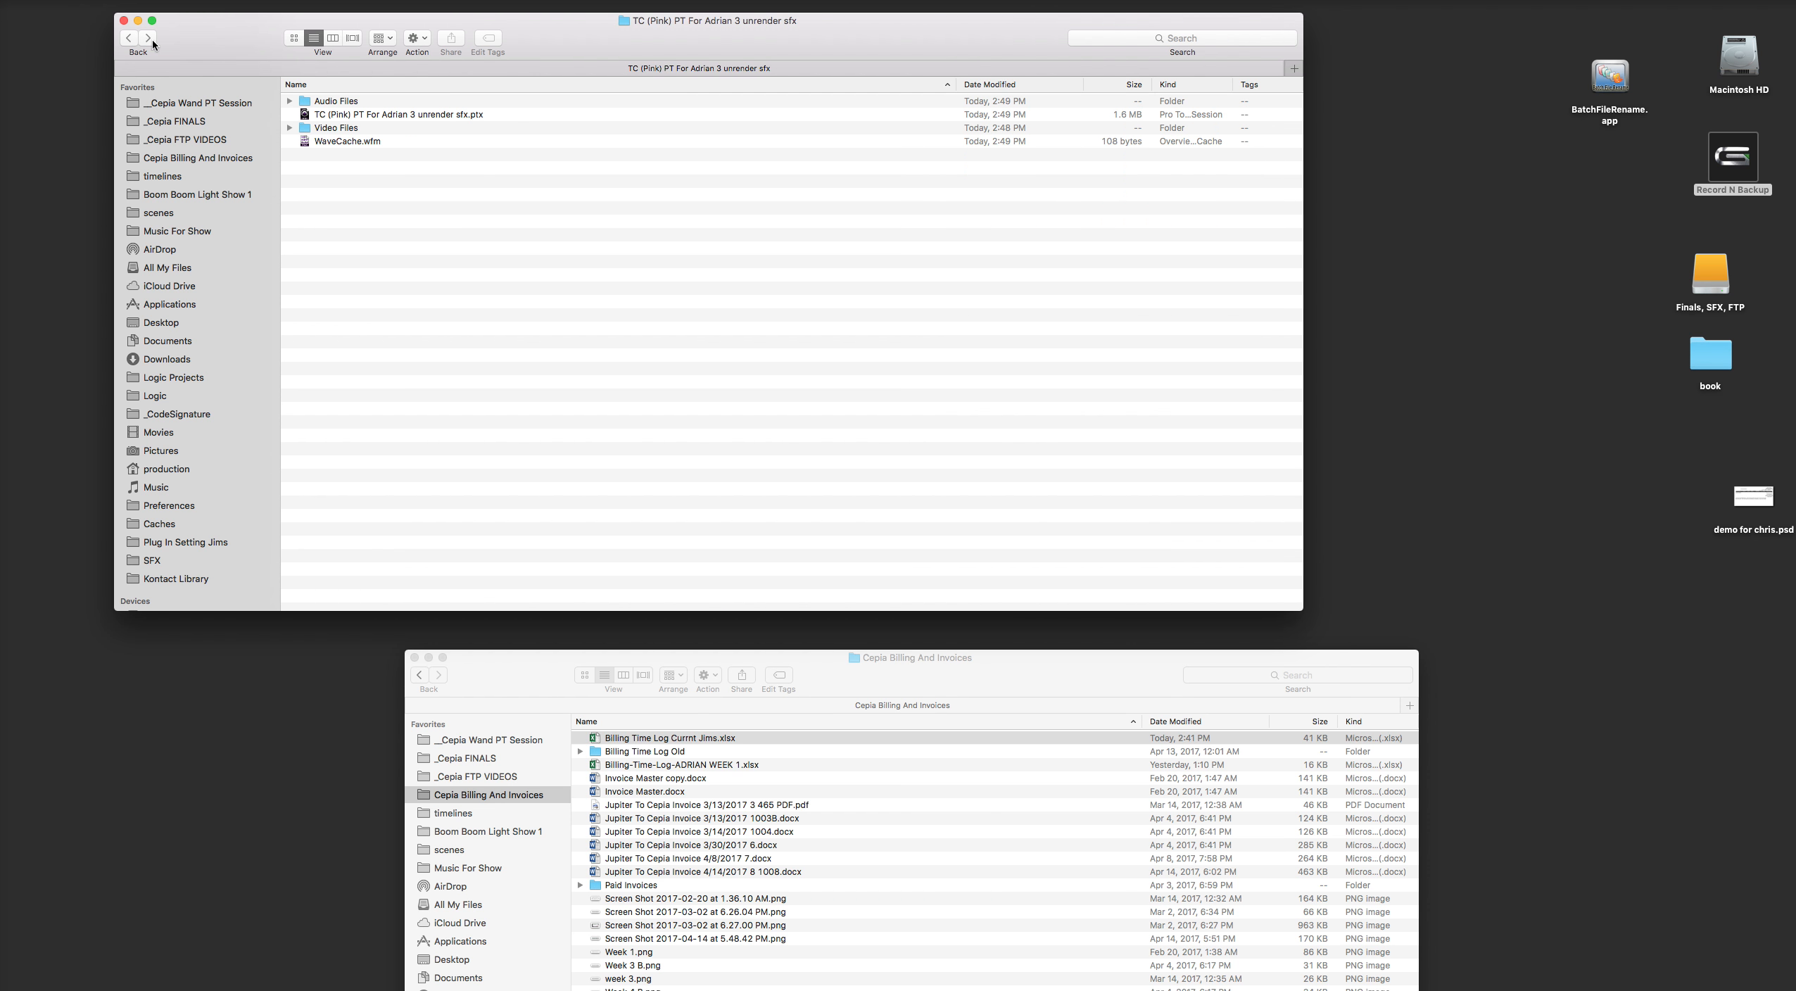
left_click(288, 128)
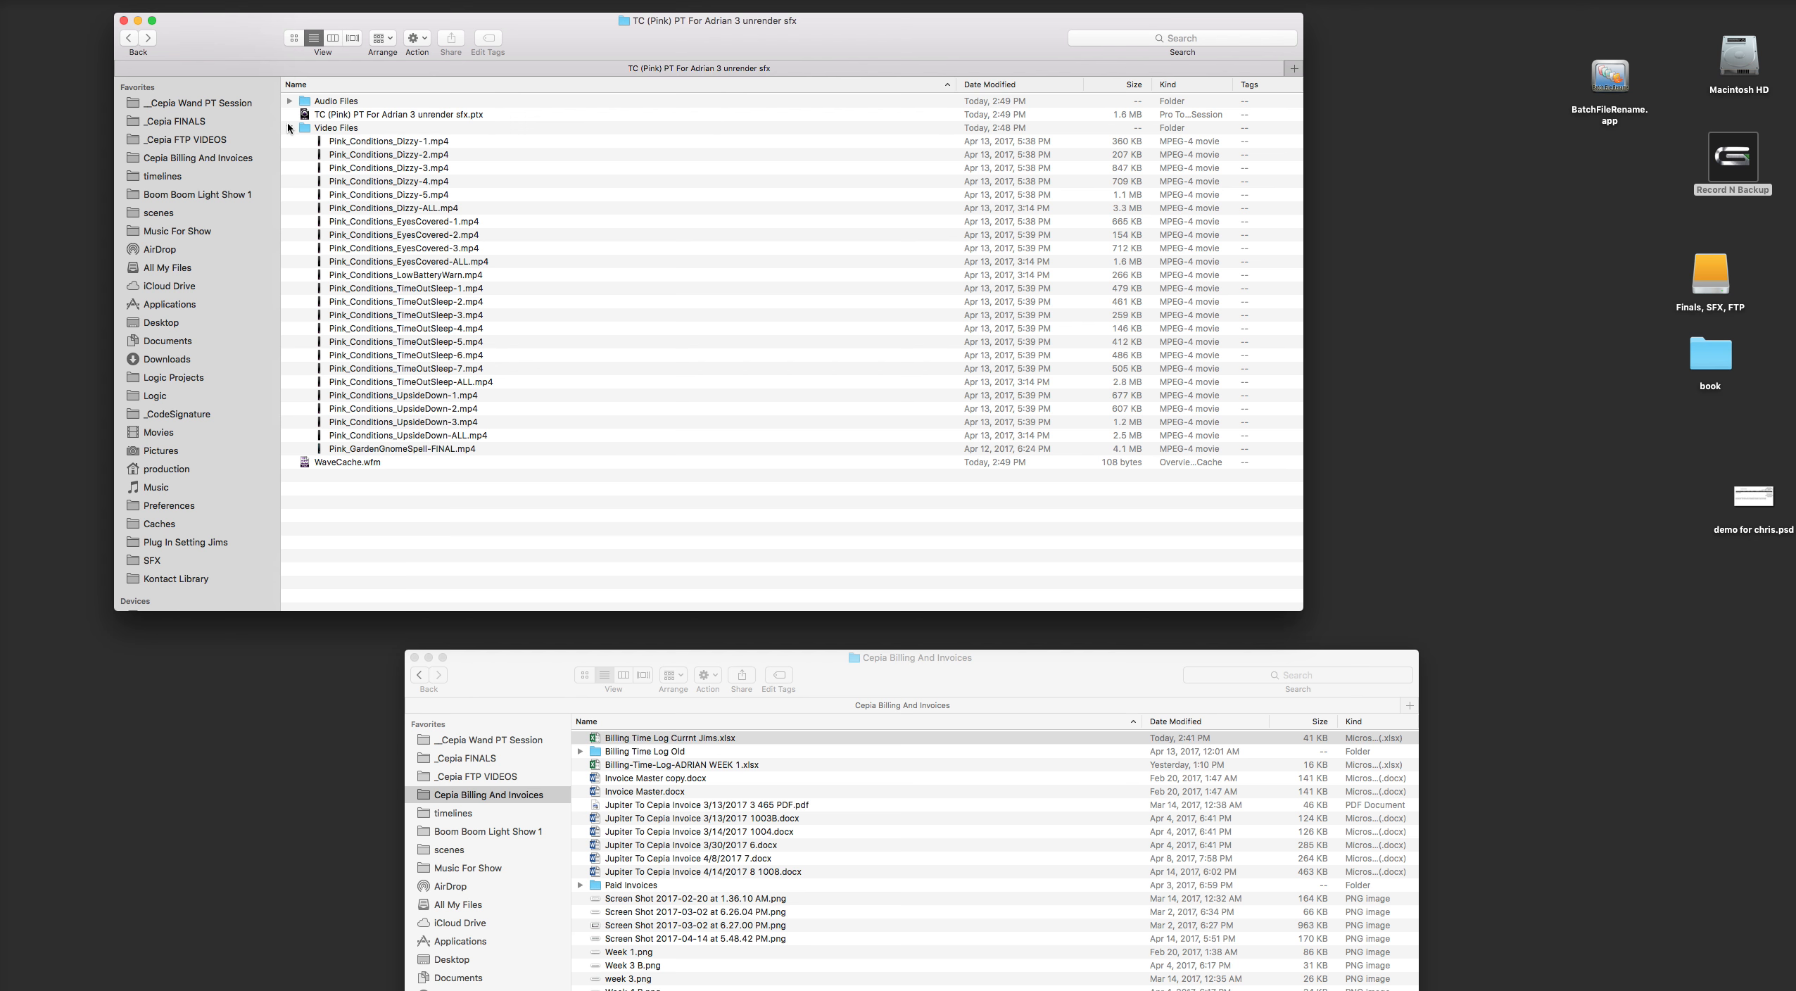
left_click(289, 128)
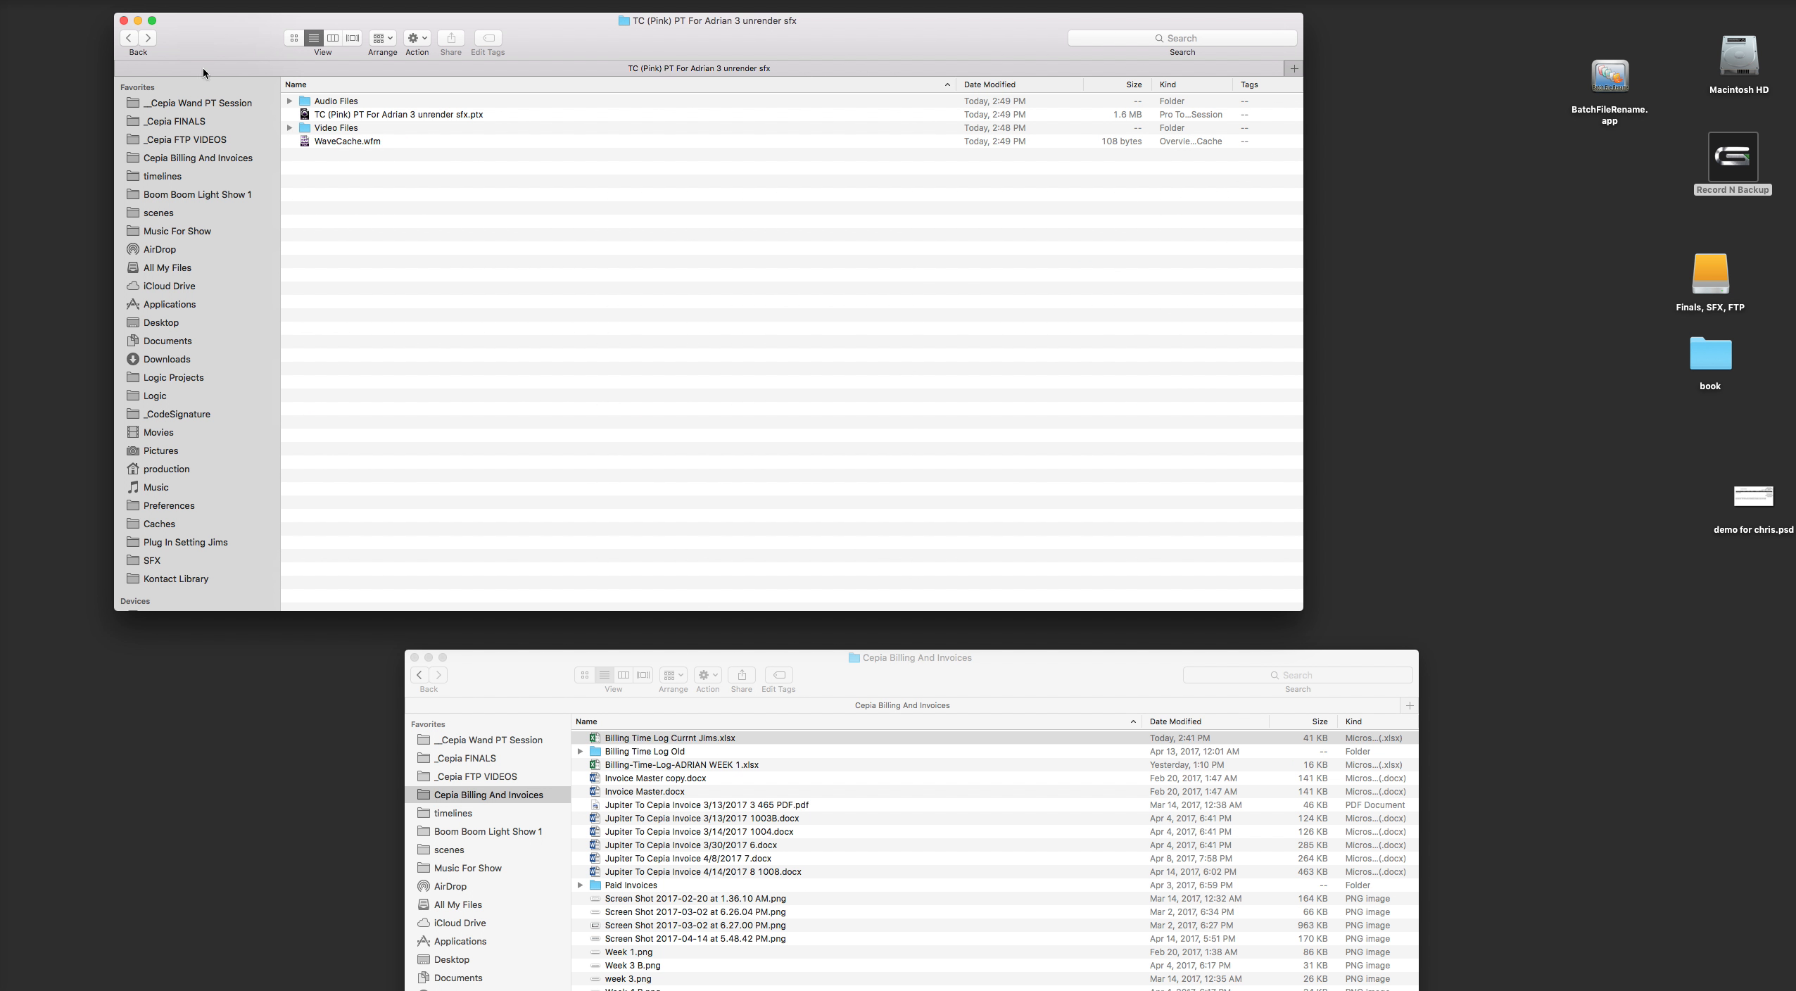
Step: Switch back to Pro Tools and relink the copied session's missing audio with Automatically Find & Relink
left_click(546, 978)
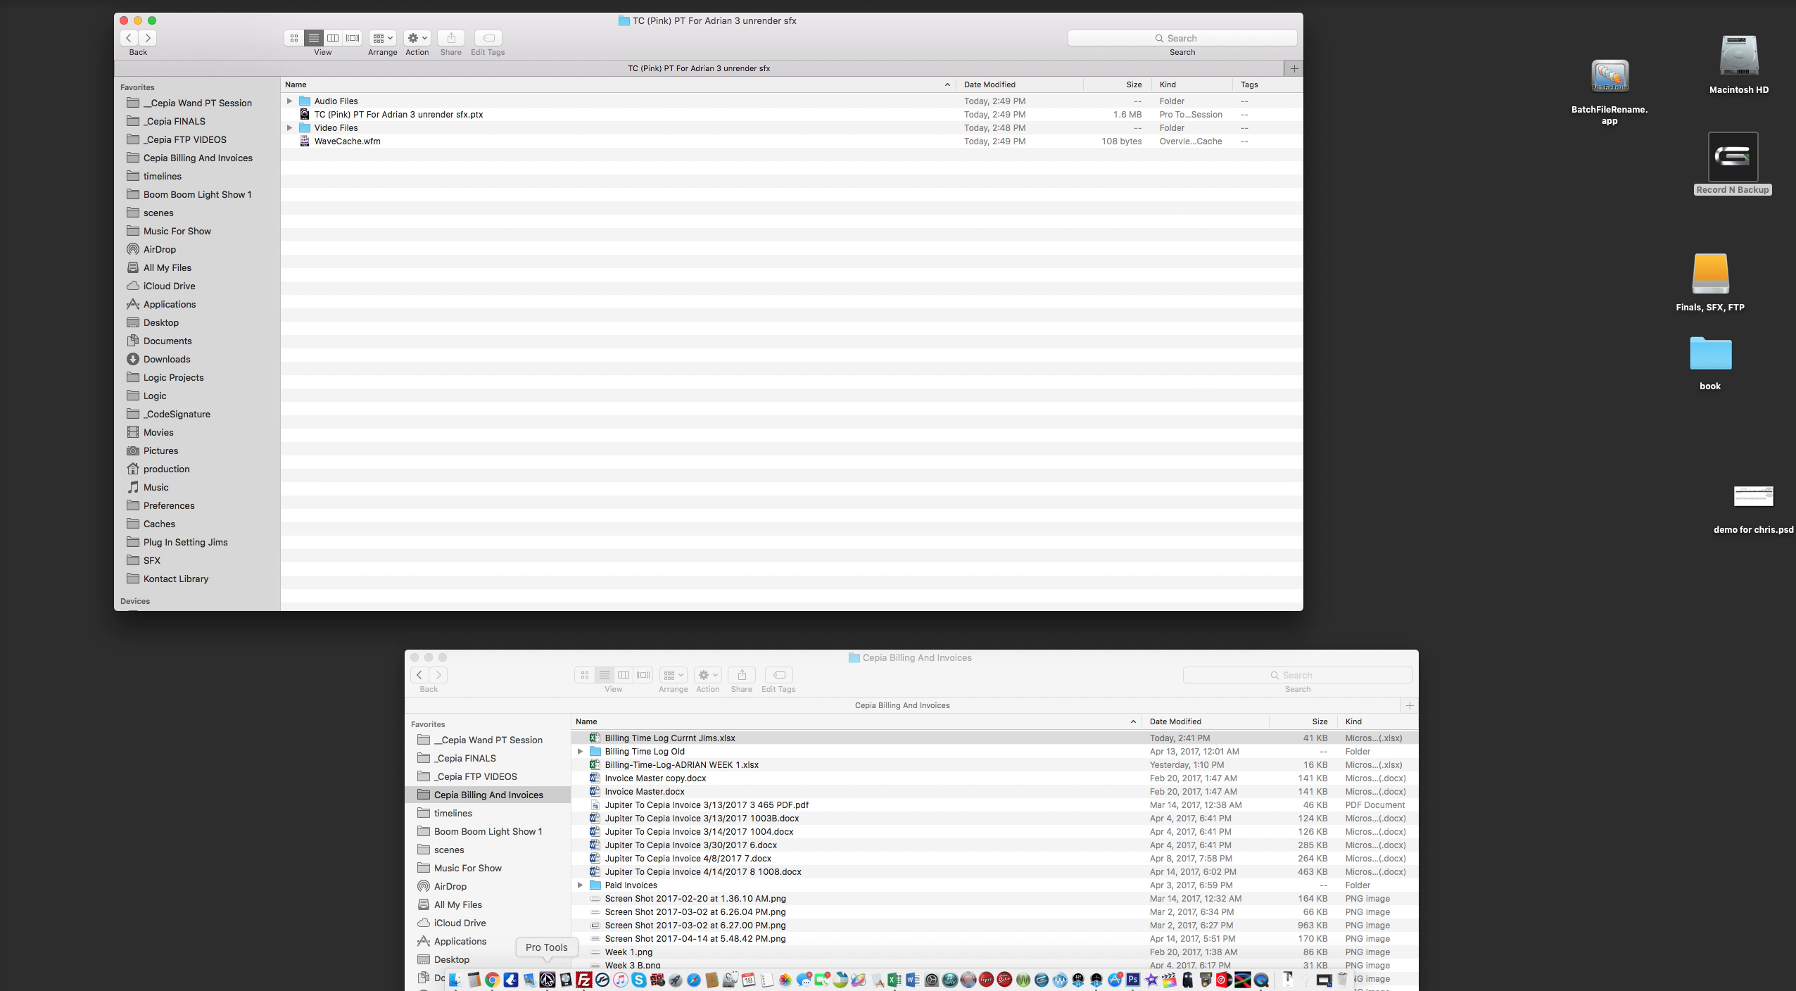
left_click(952, 501)
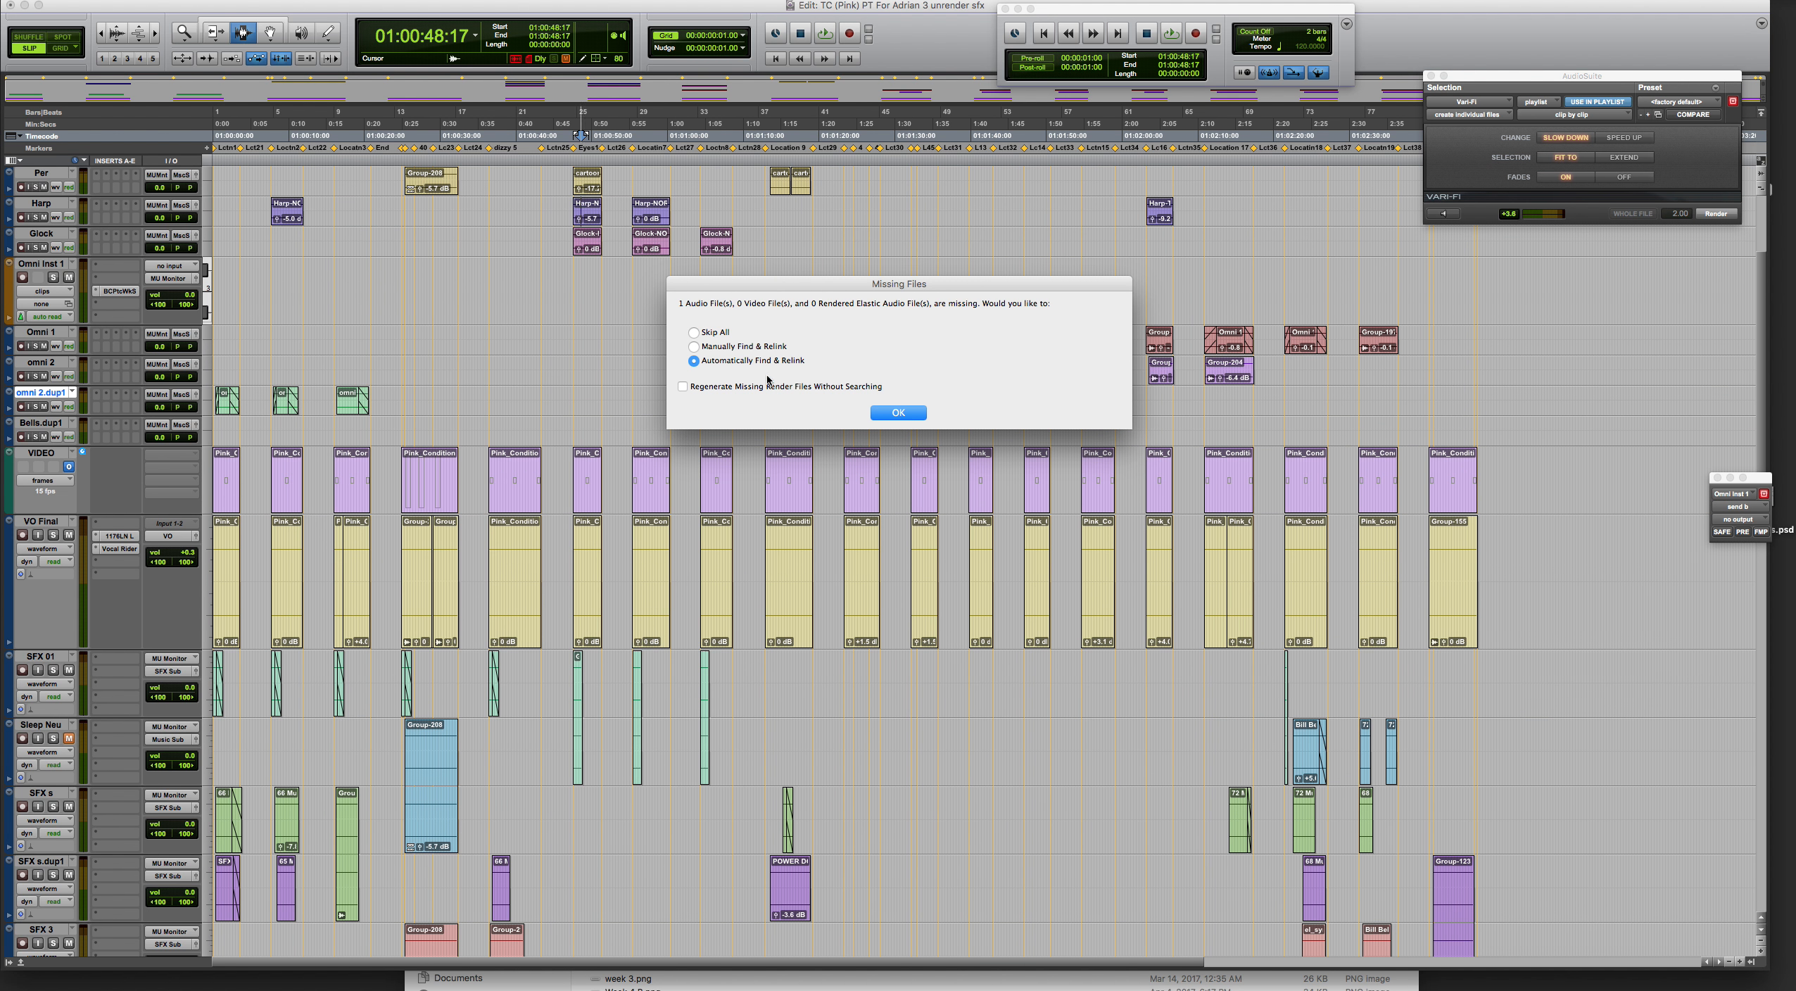
left_click(892, 415)
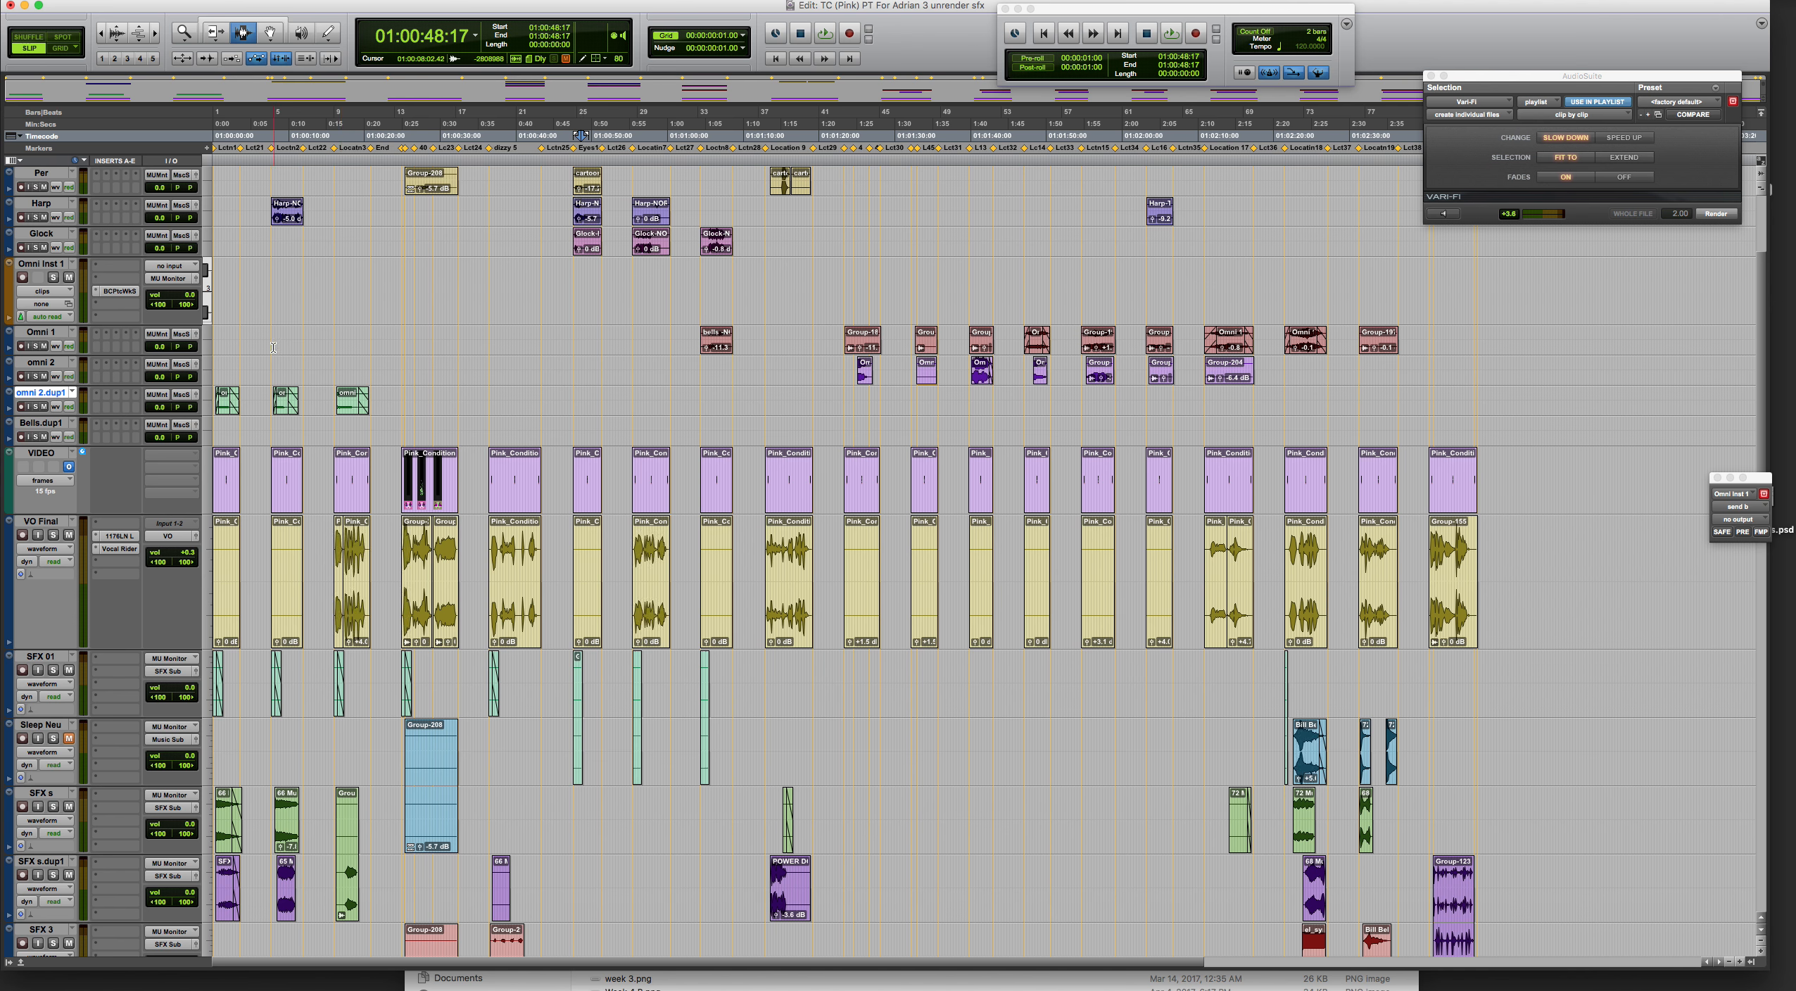
Step: Return to the start of the copied session and play its opening seconds
left_click(247, 321)
key("Return")
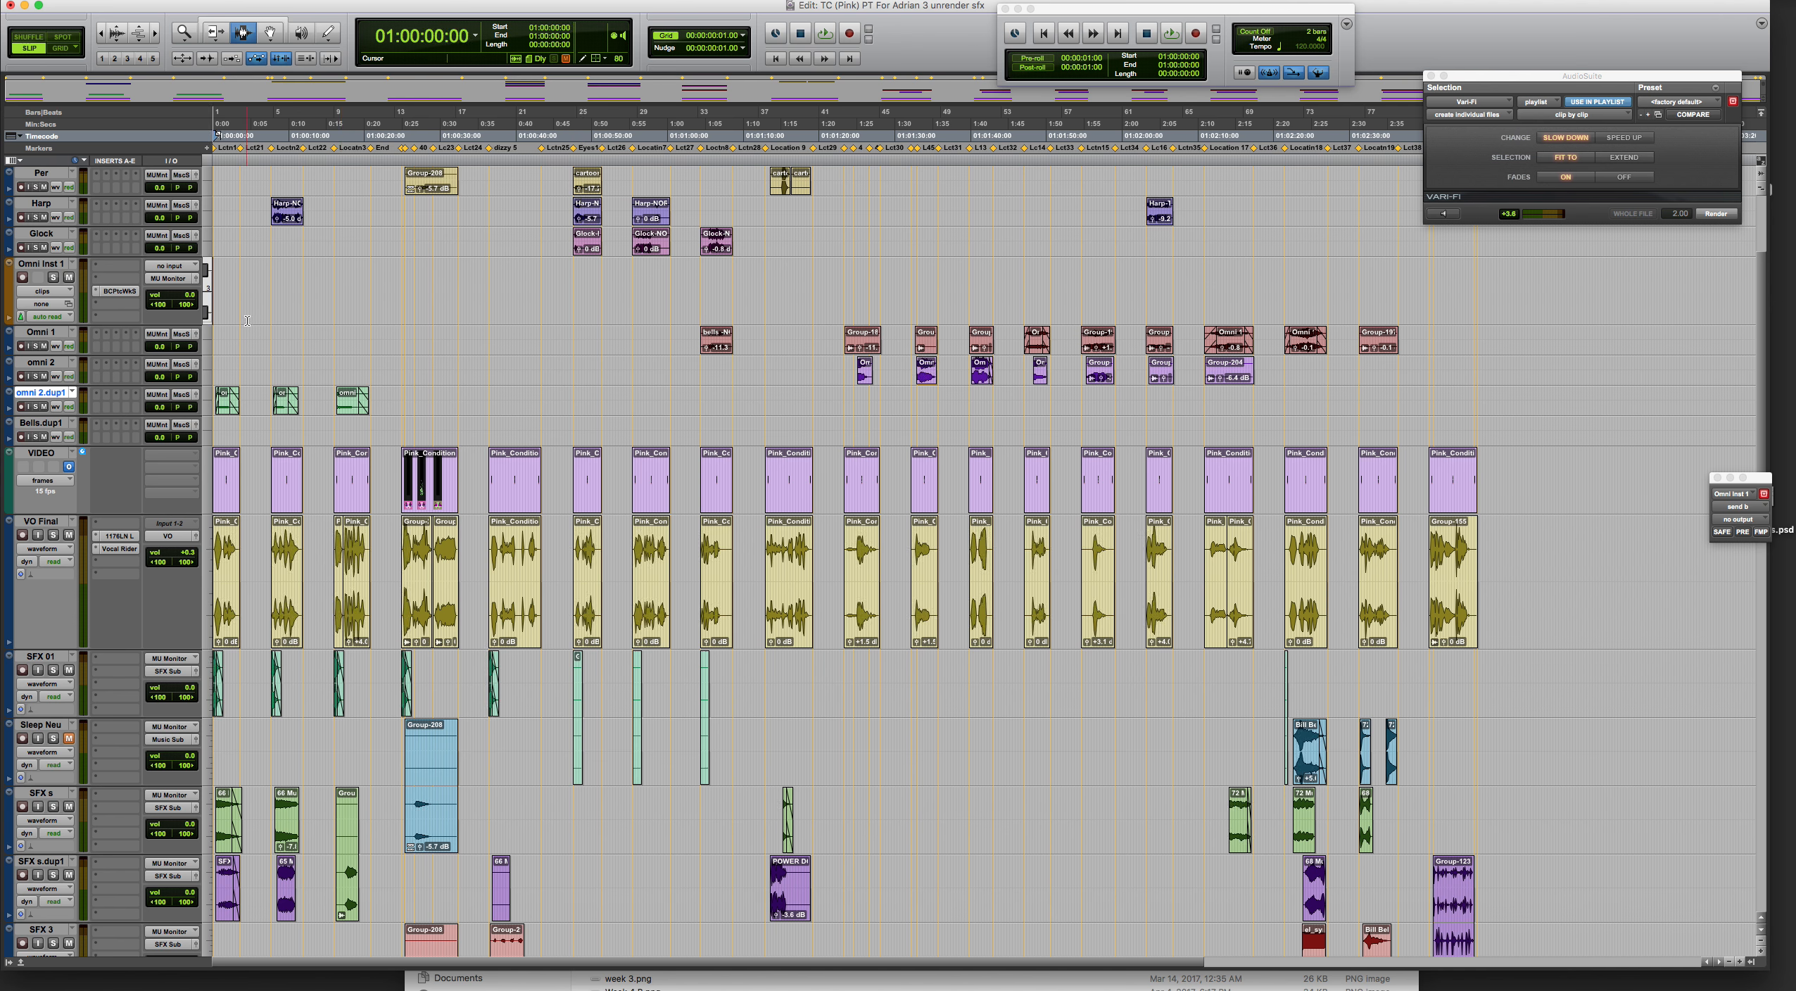
key("space")
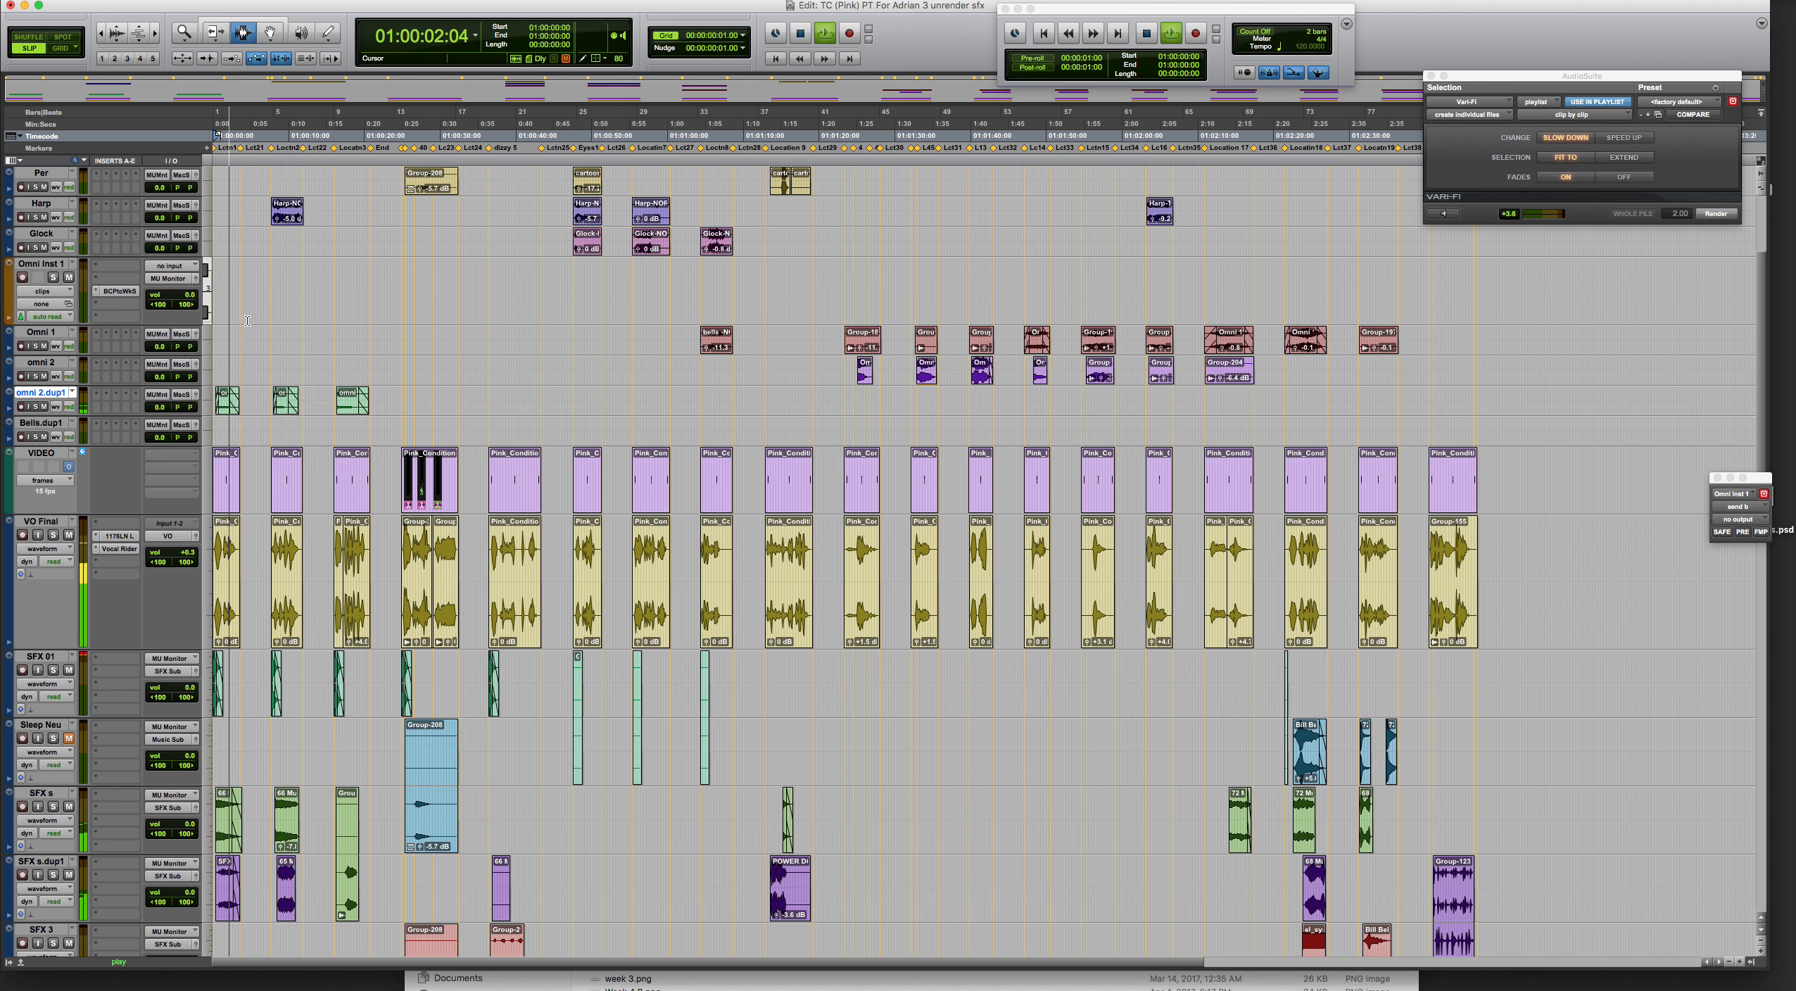
key("space")
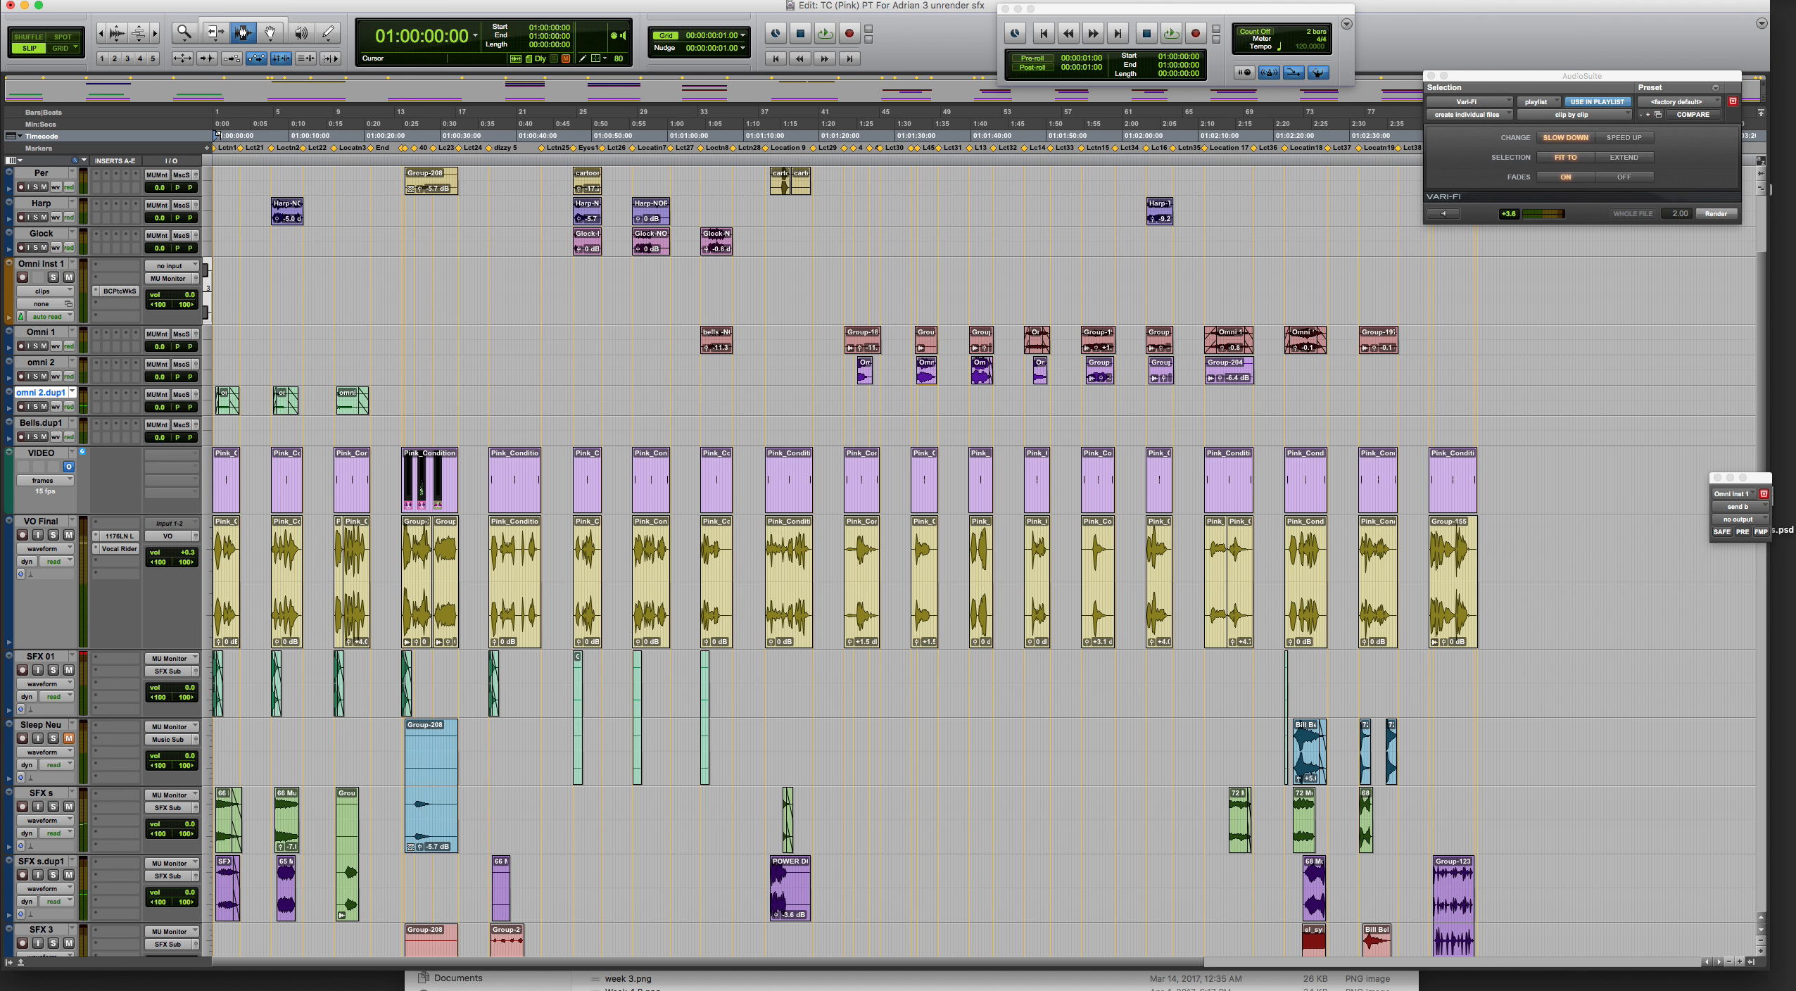
Step: Bring the video window onto the main screen and play the session's start and several video clips to check picture and sound
left_click_drag(1795, 211, 1563, 287)
key("space")
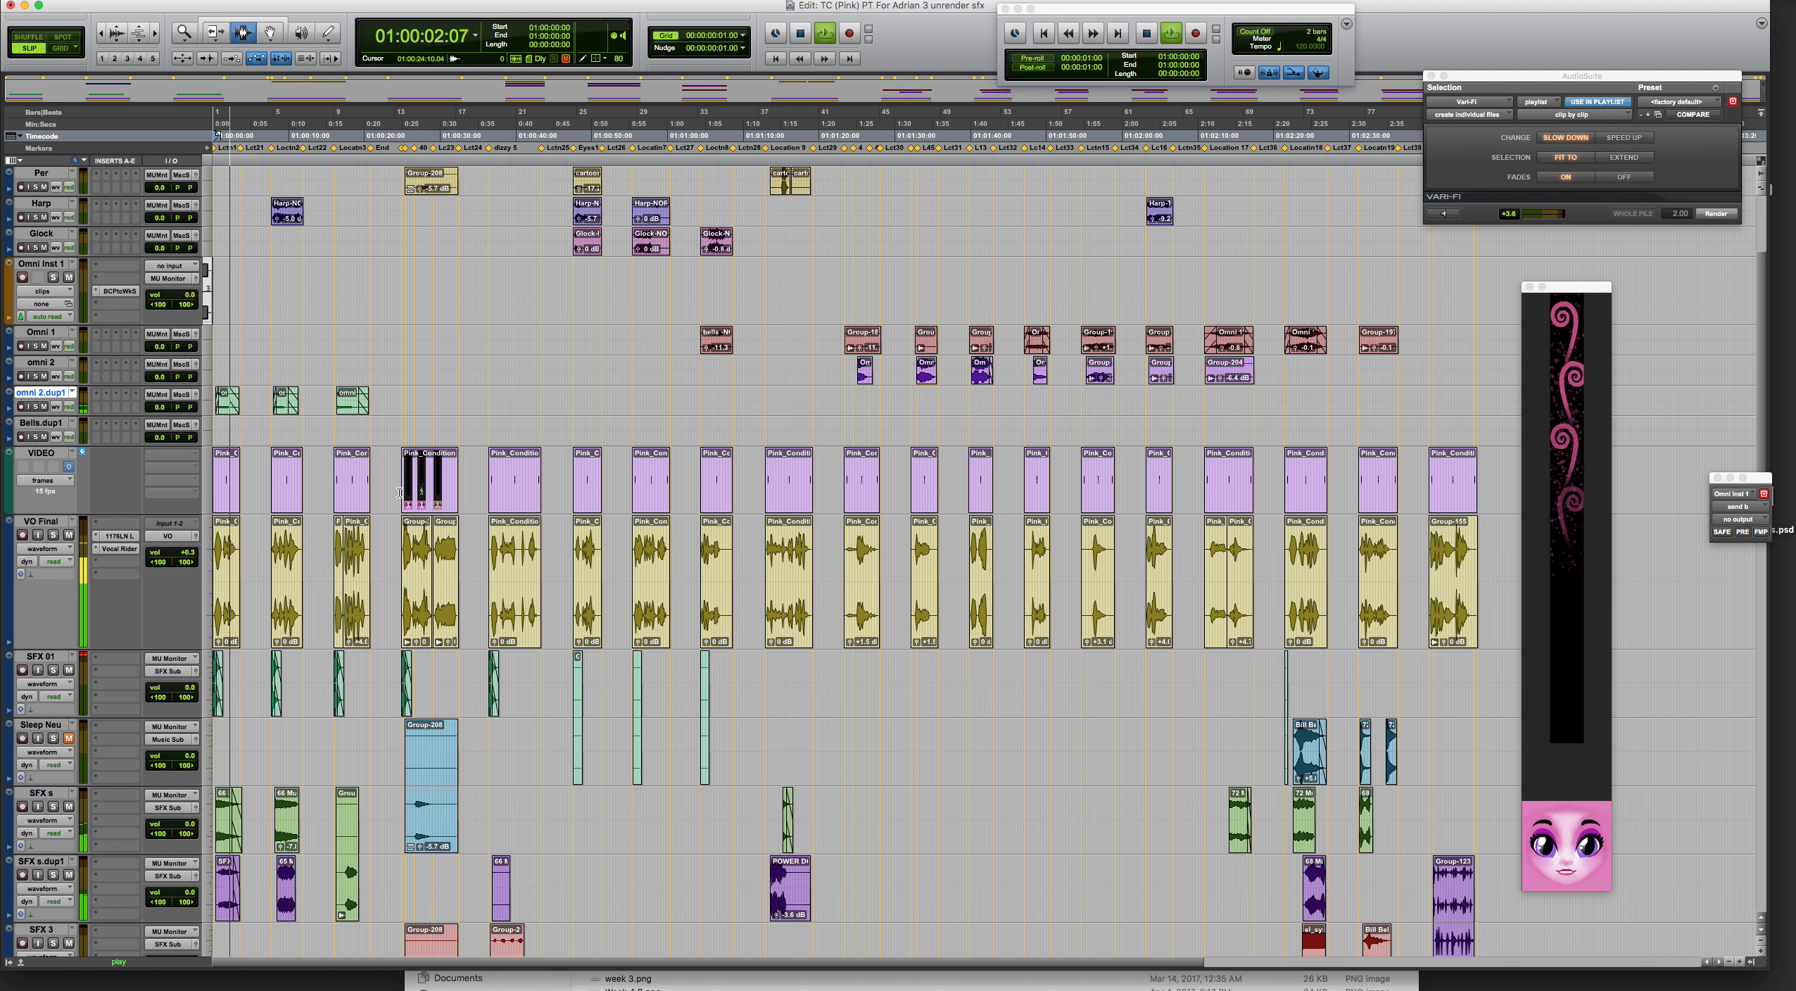
left_click(400, 468)
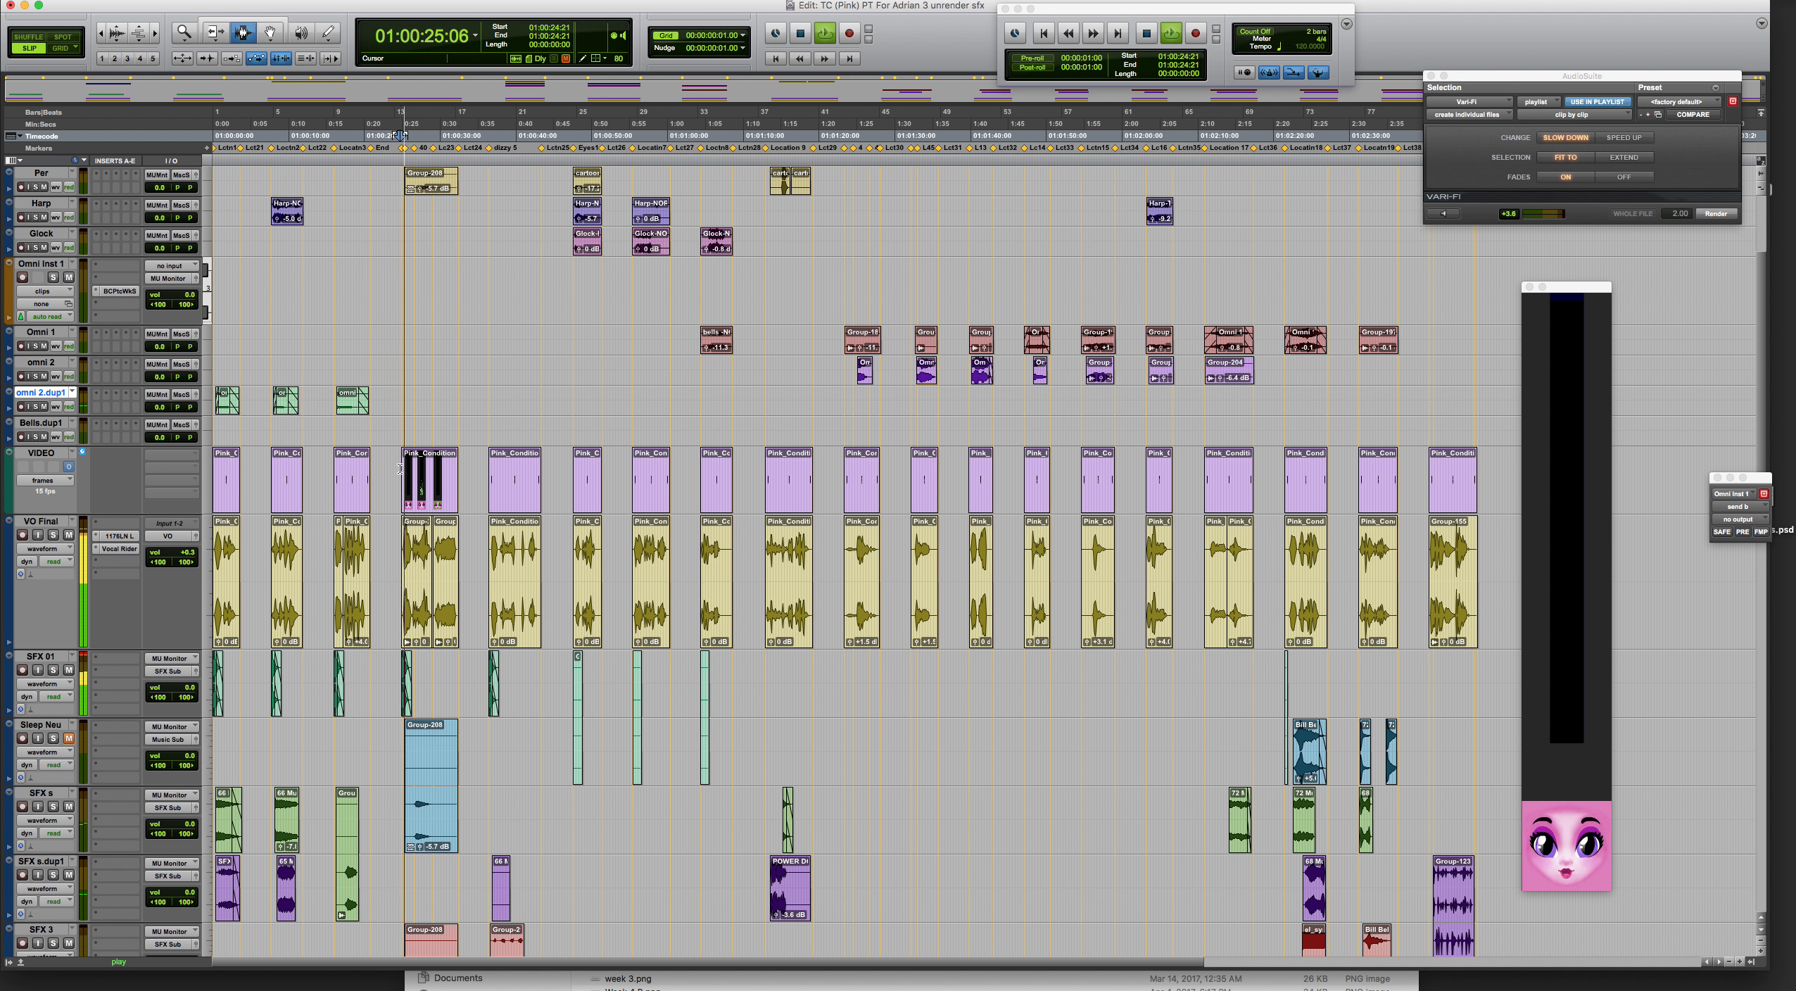
left_click(631, 476)
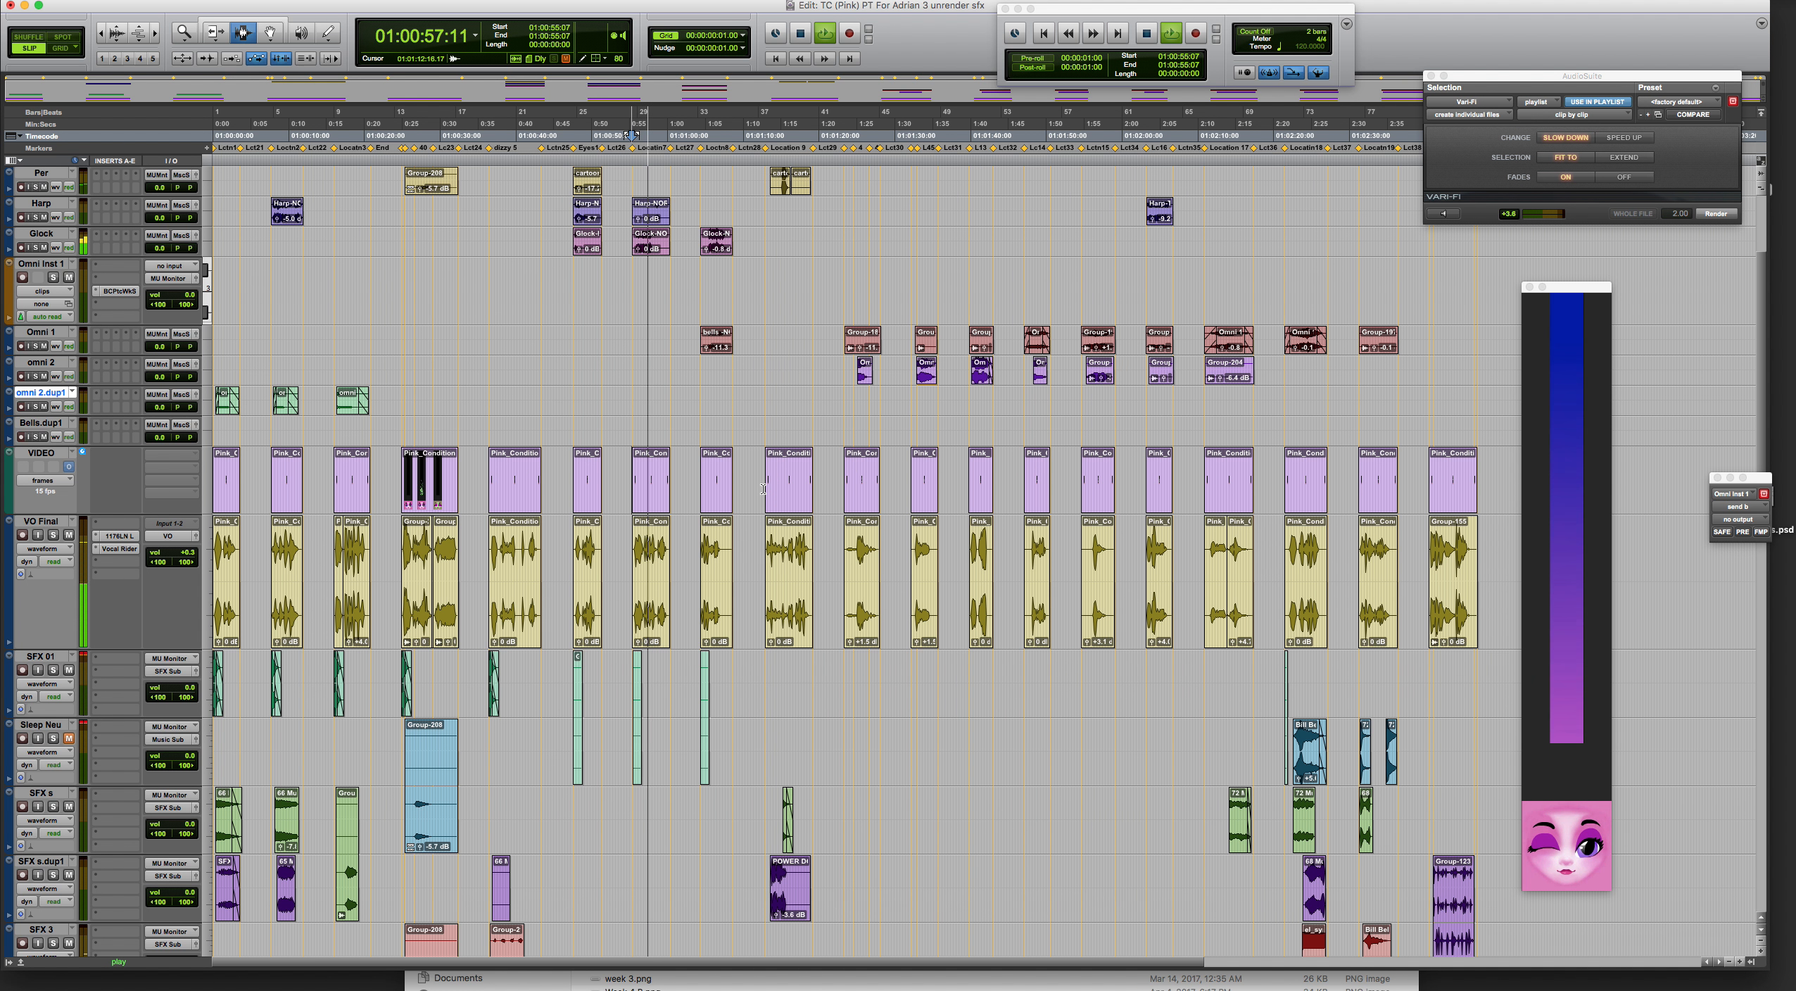
left_click(766, 484)
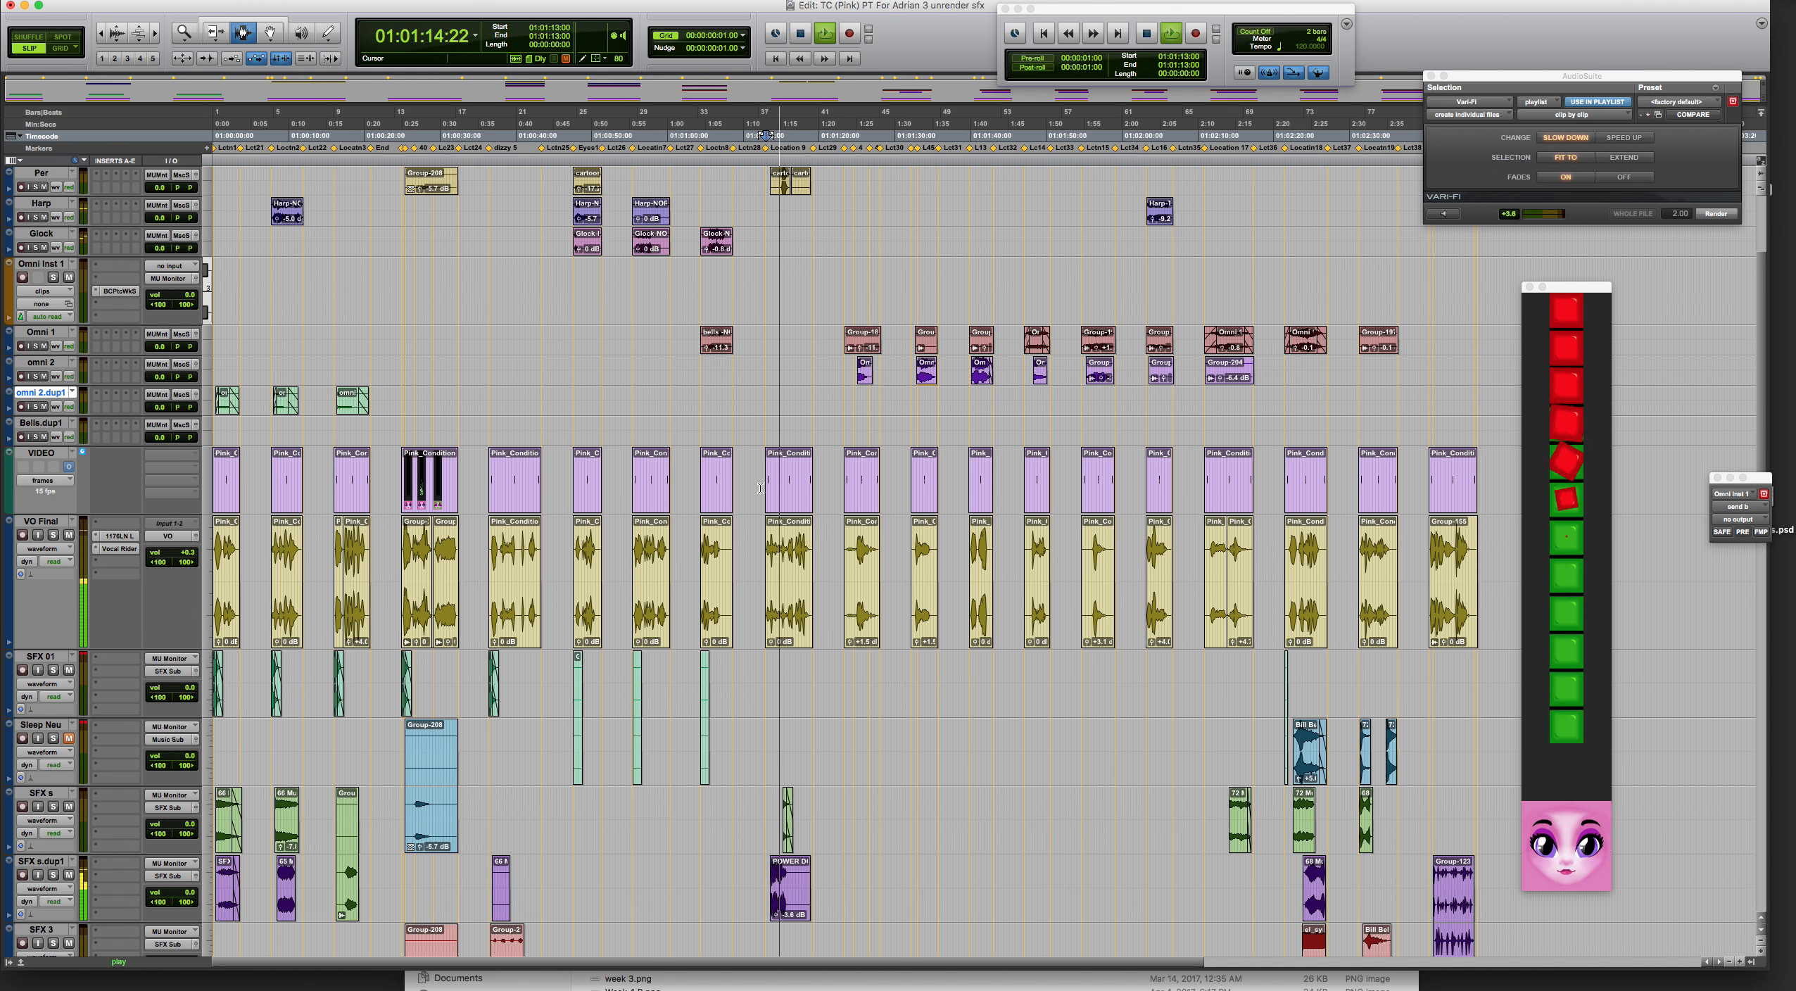
key("space")
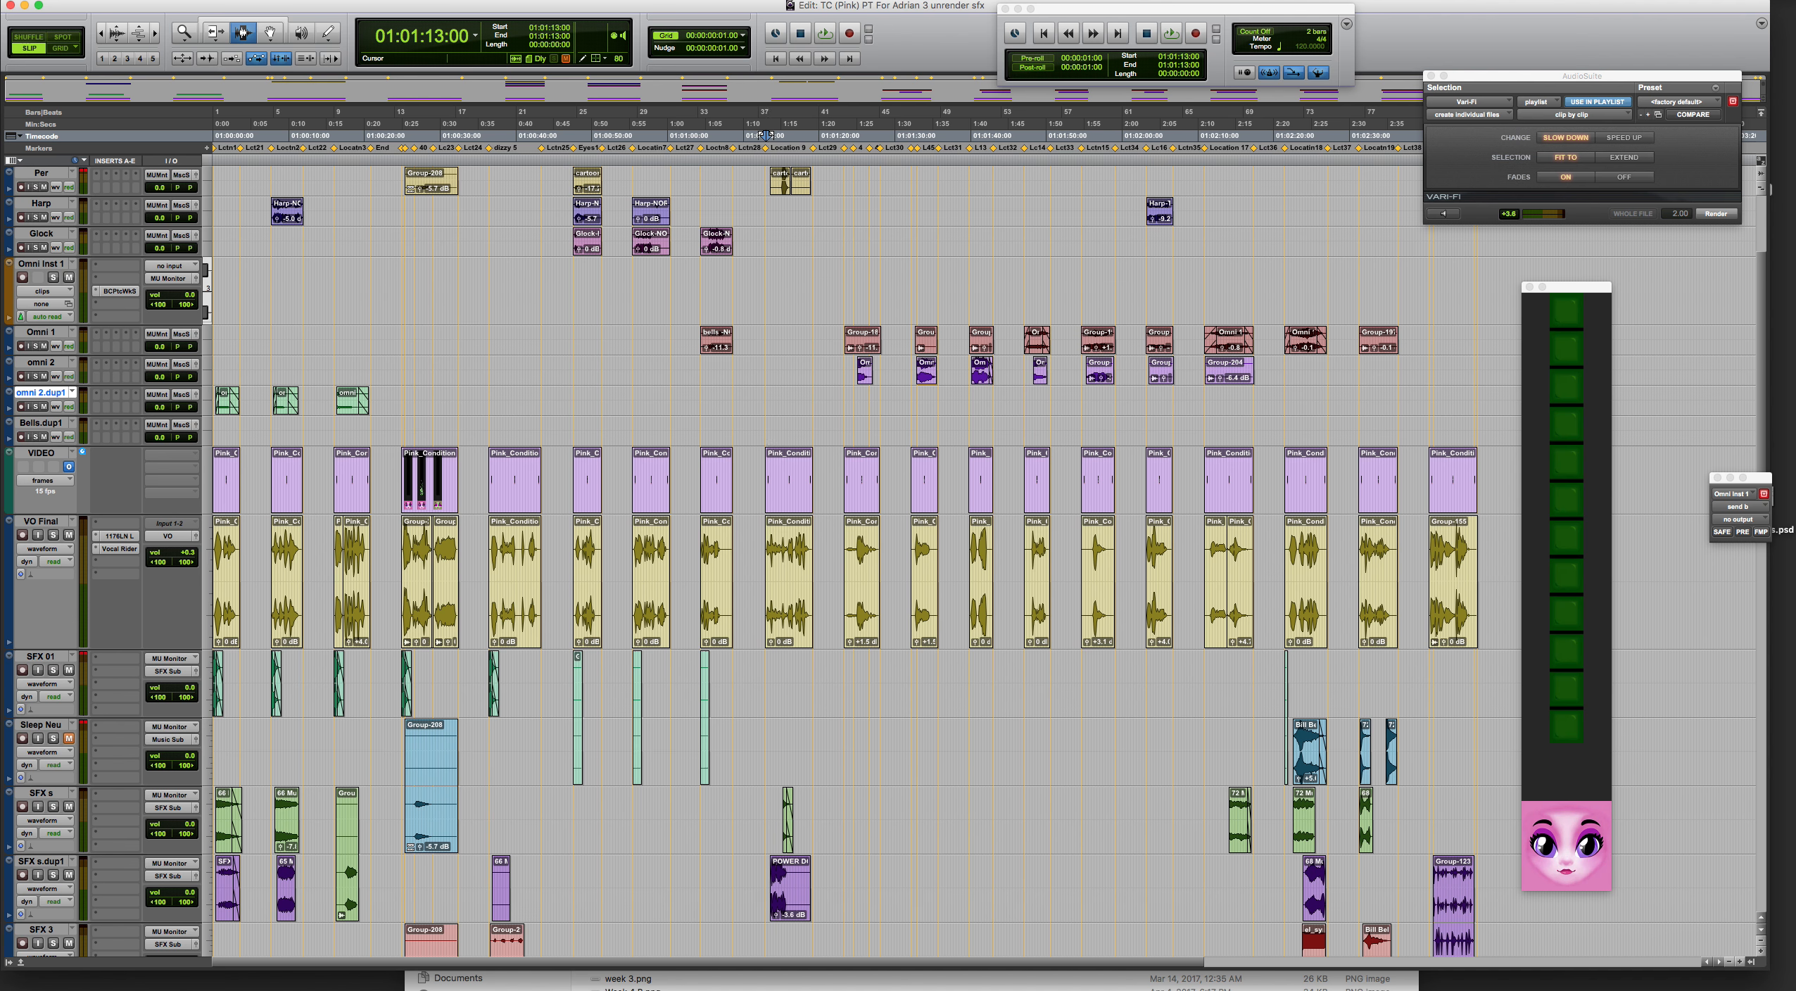
left_click_drag(1432, 373, 578, 259)
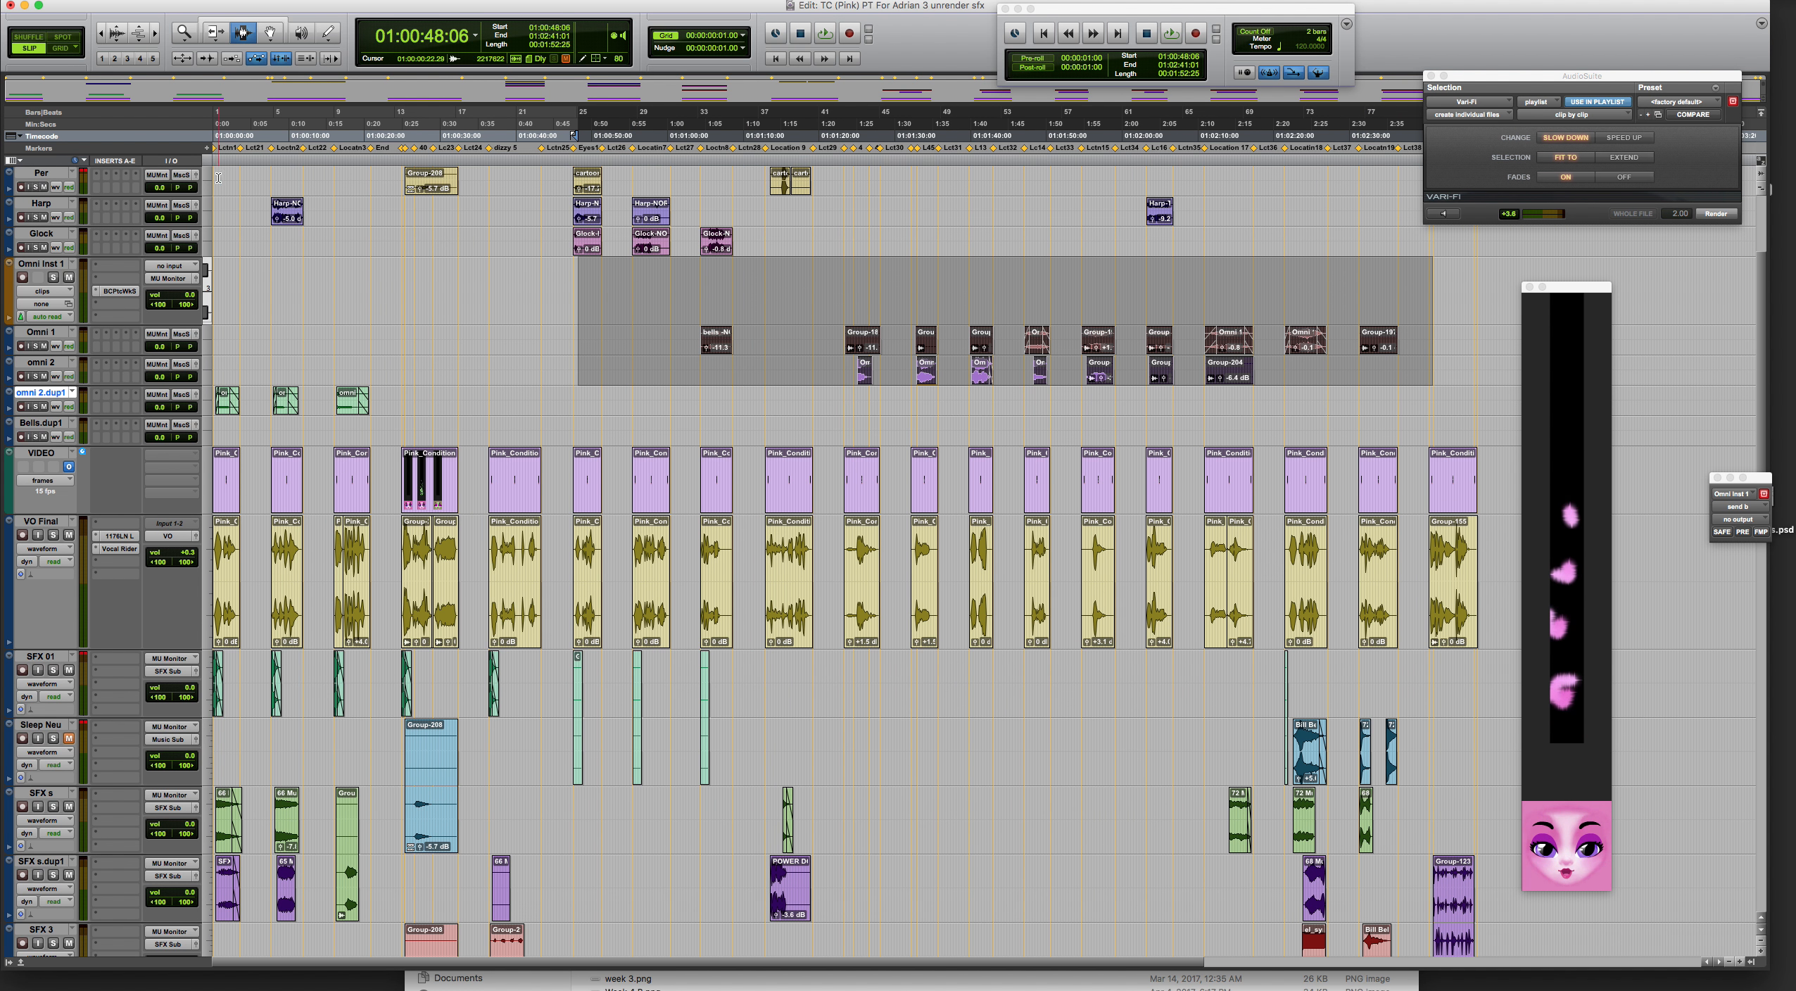
left_click_drag(223, 180, 1419, 426)
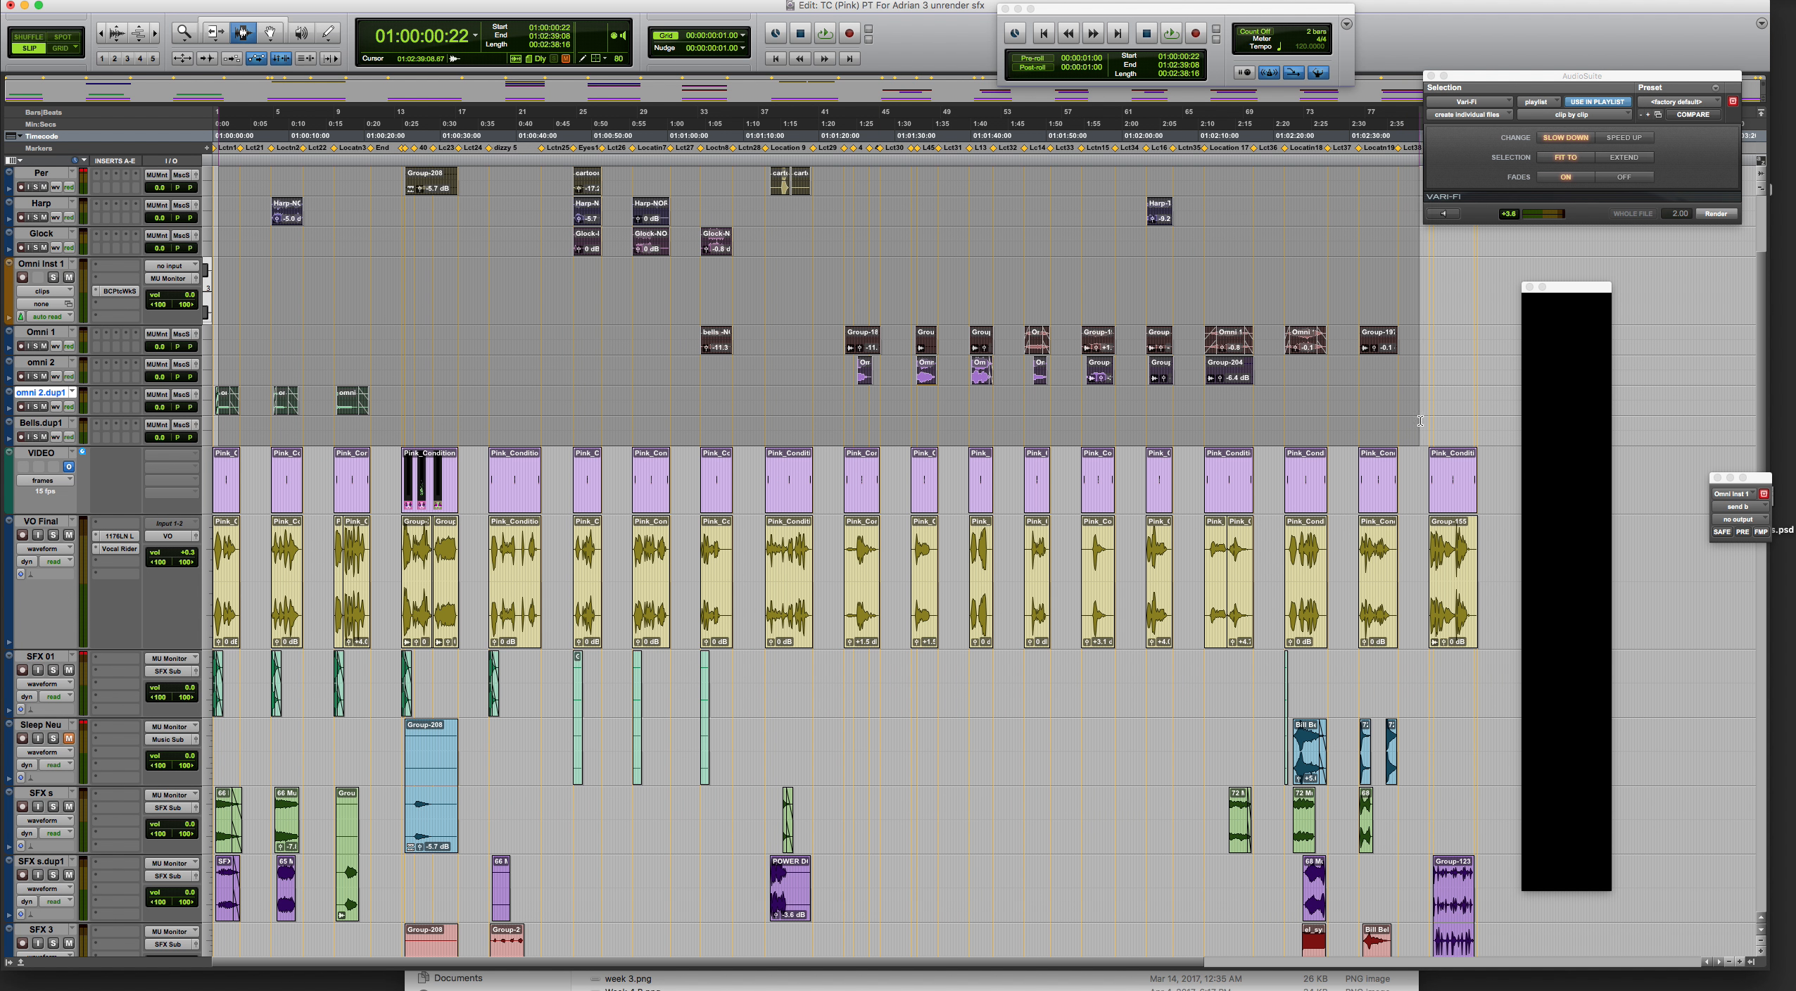
left_click(318, 0)
mouse_move(340, 169)
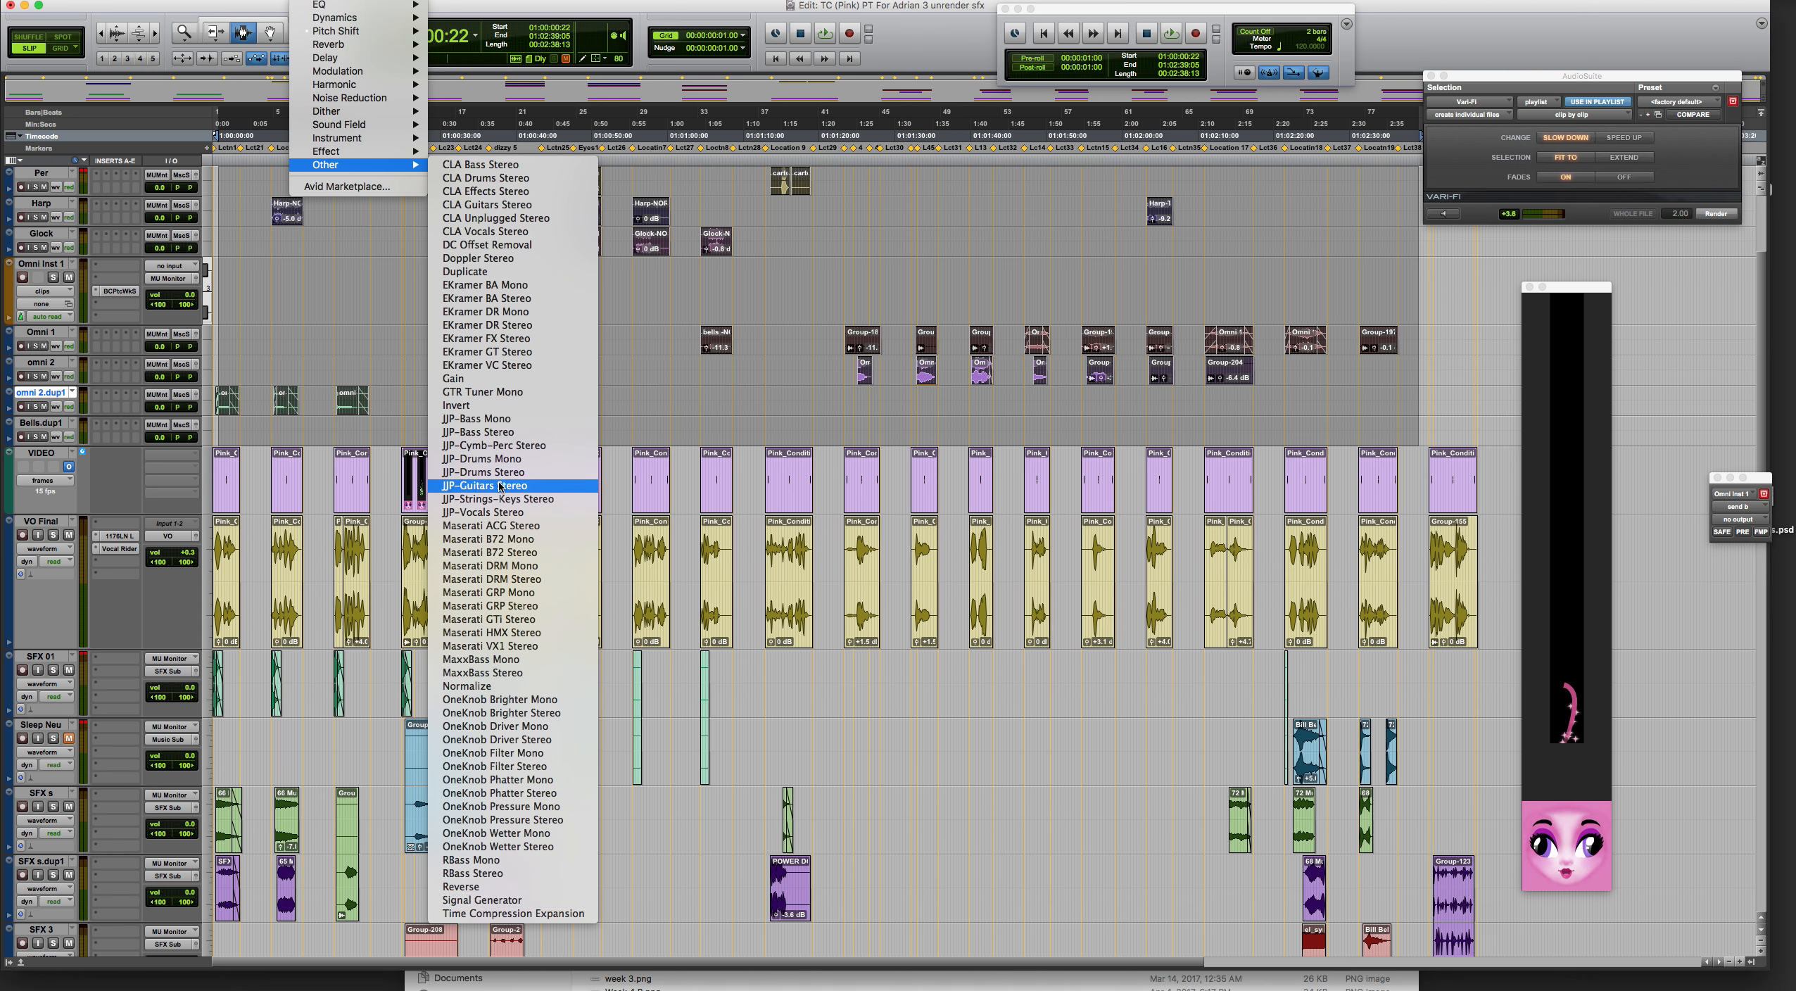
left_click(755, 1)
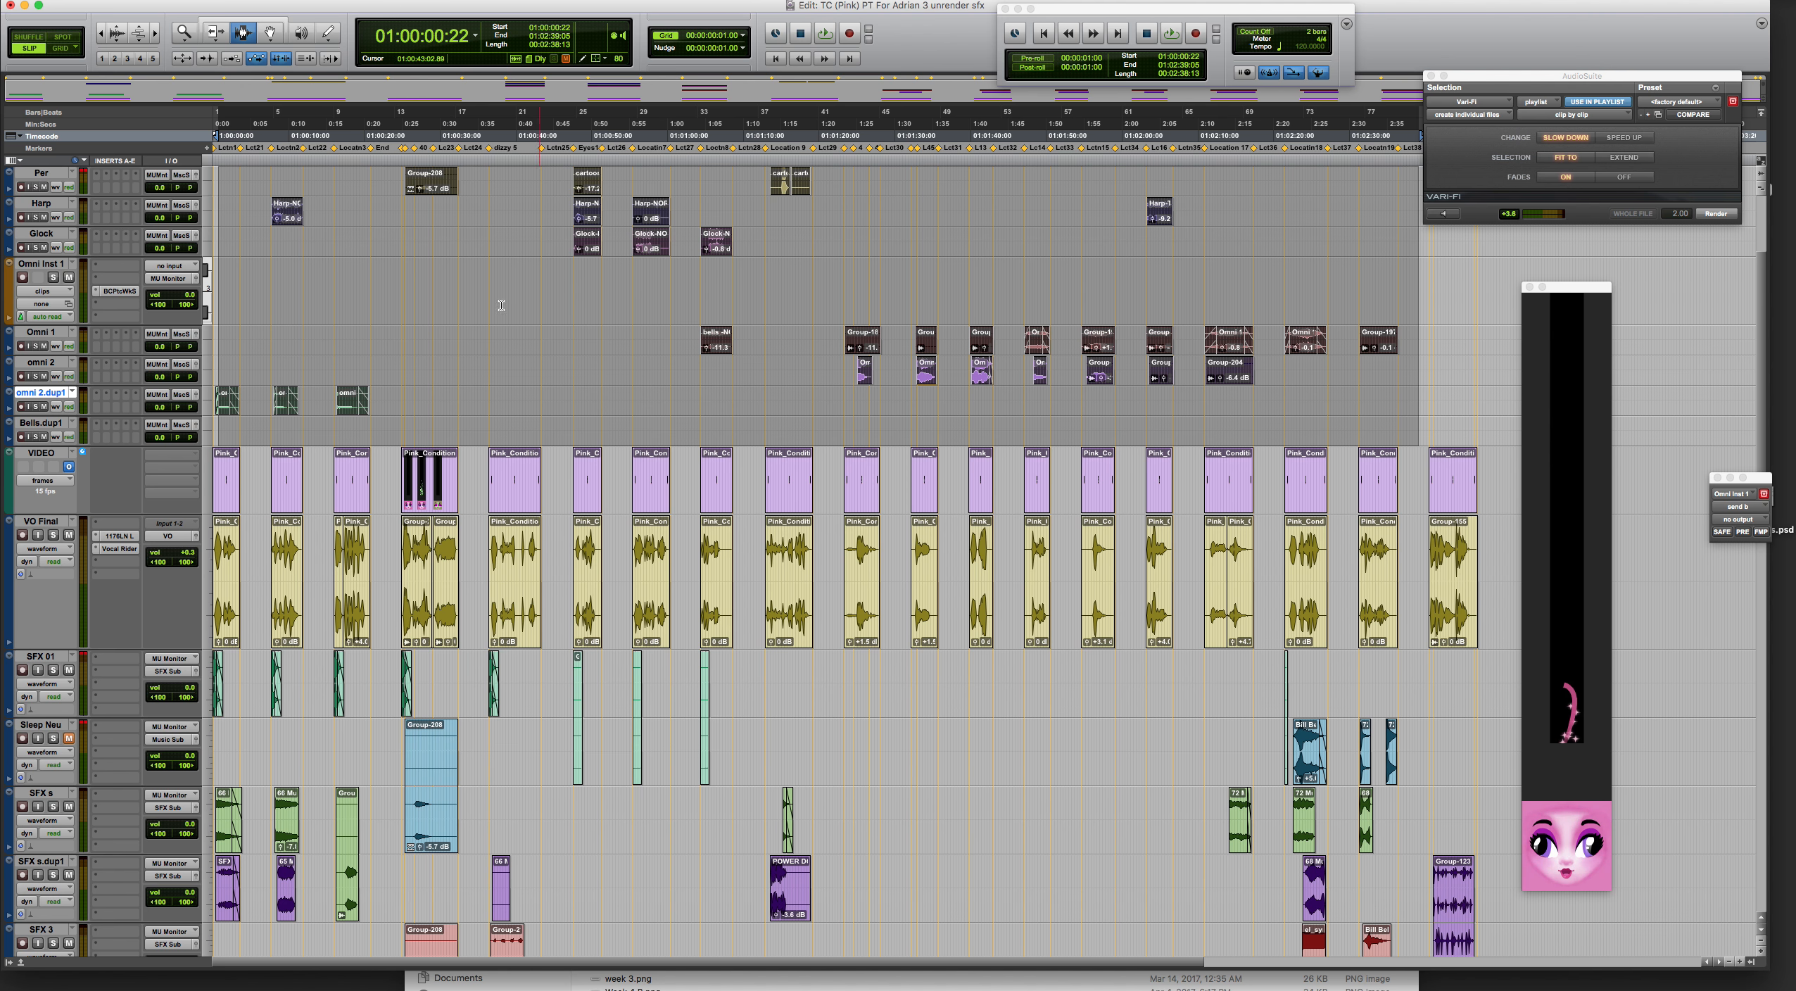
left_click(512, 738)
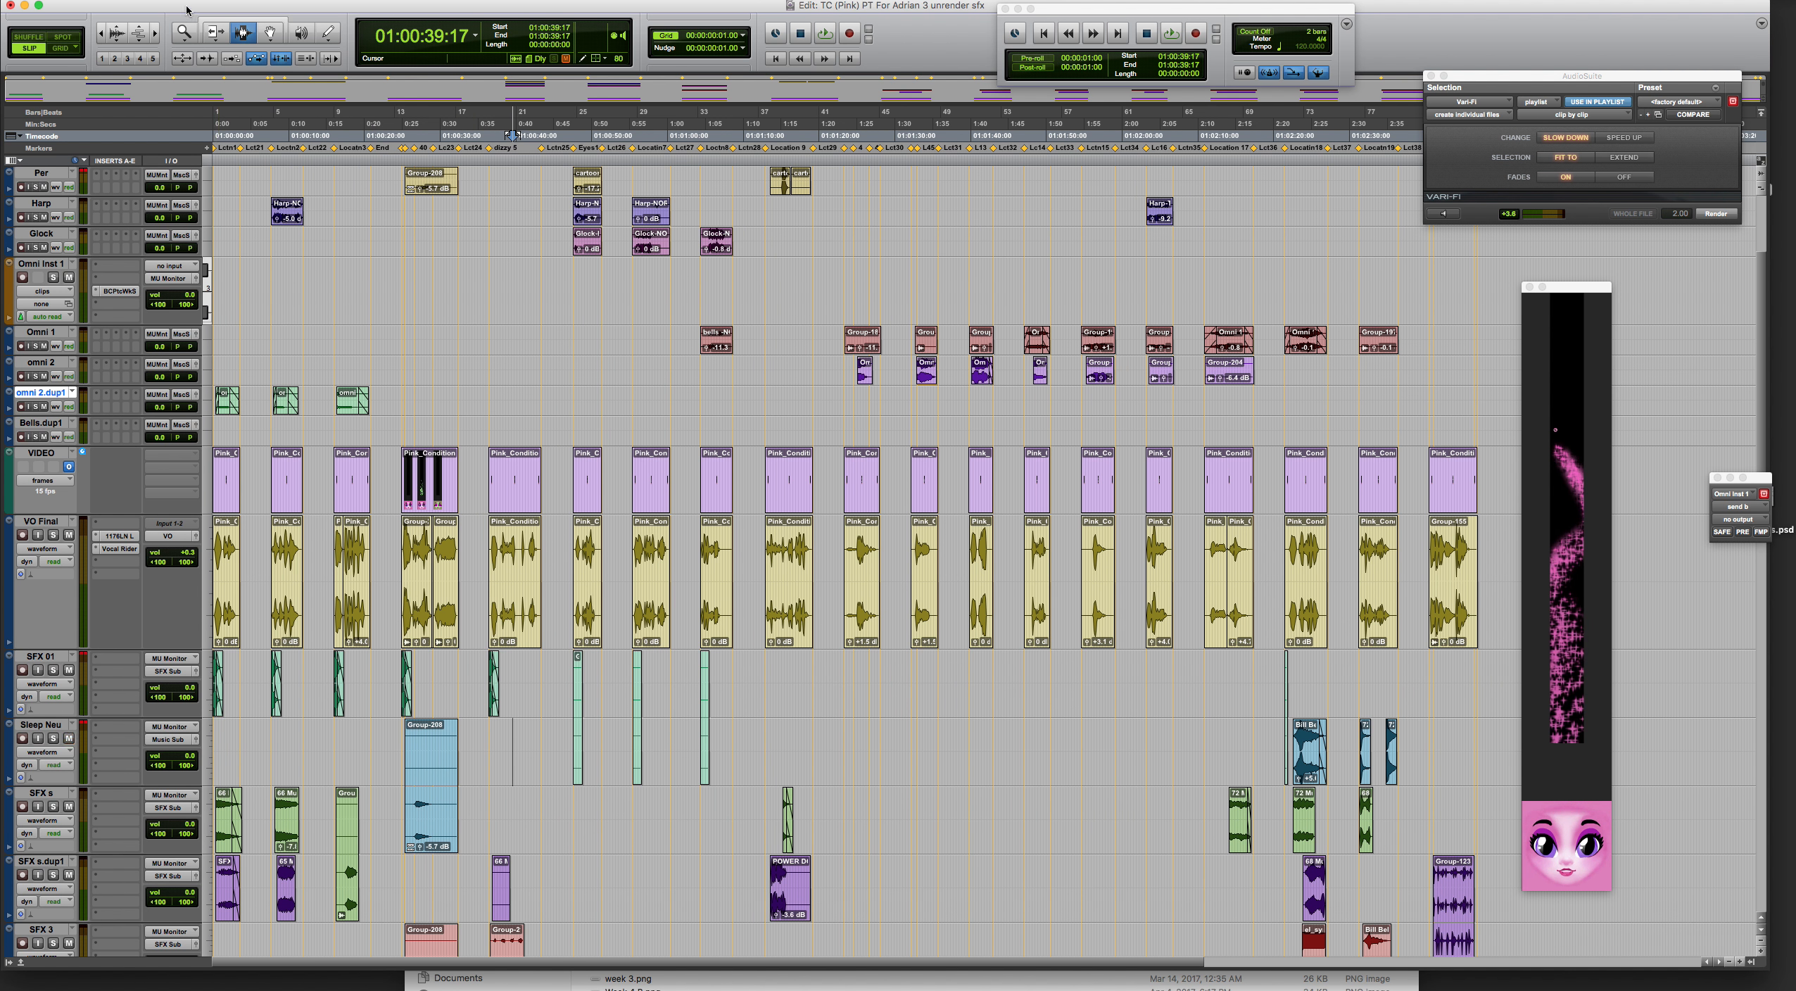
Step: Save the copied session and quit Pro Tools
left_click(106, 2)
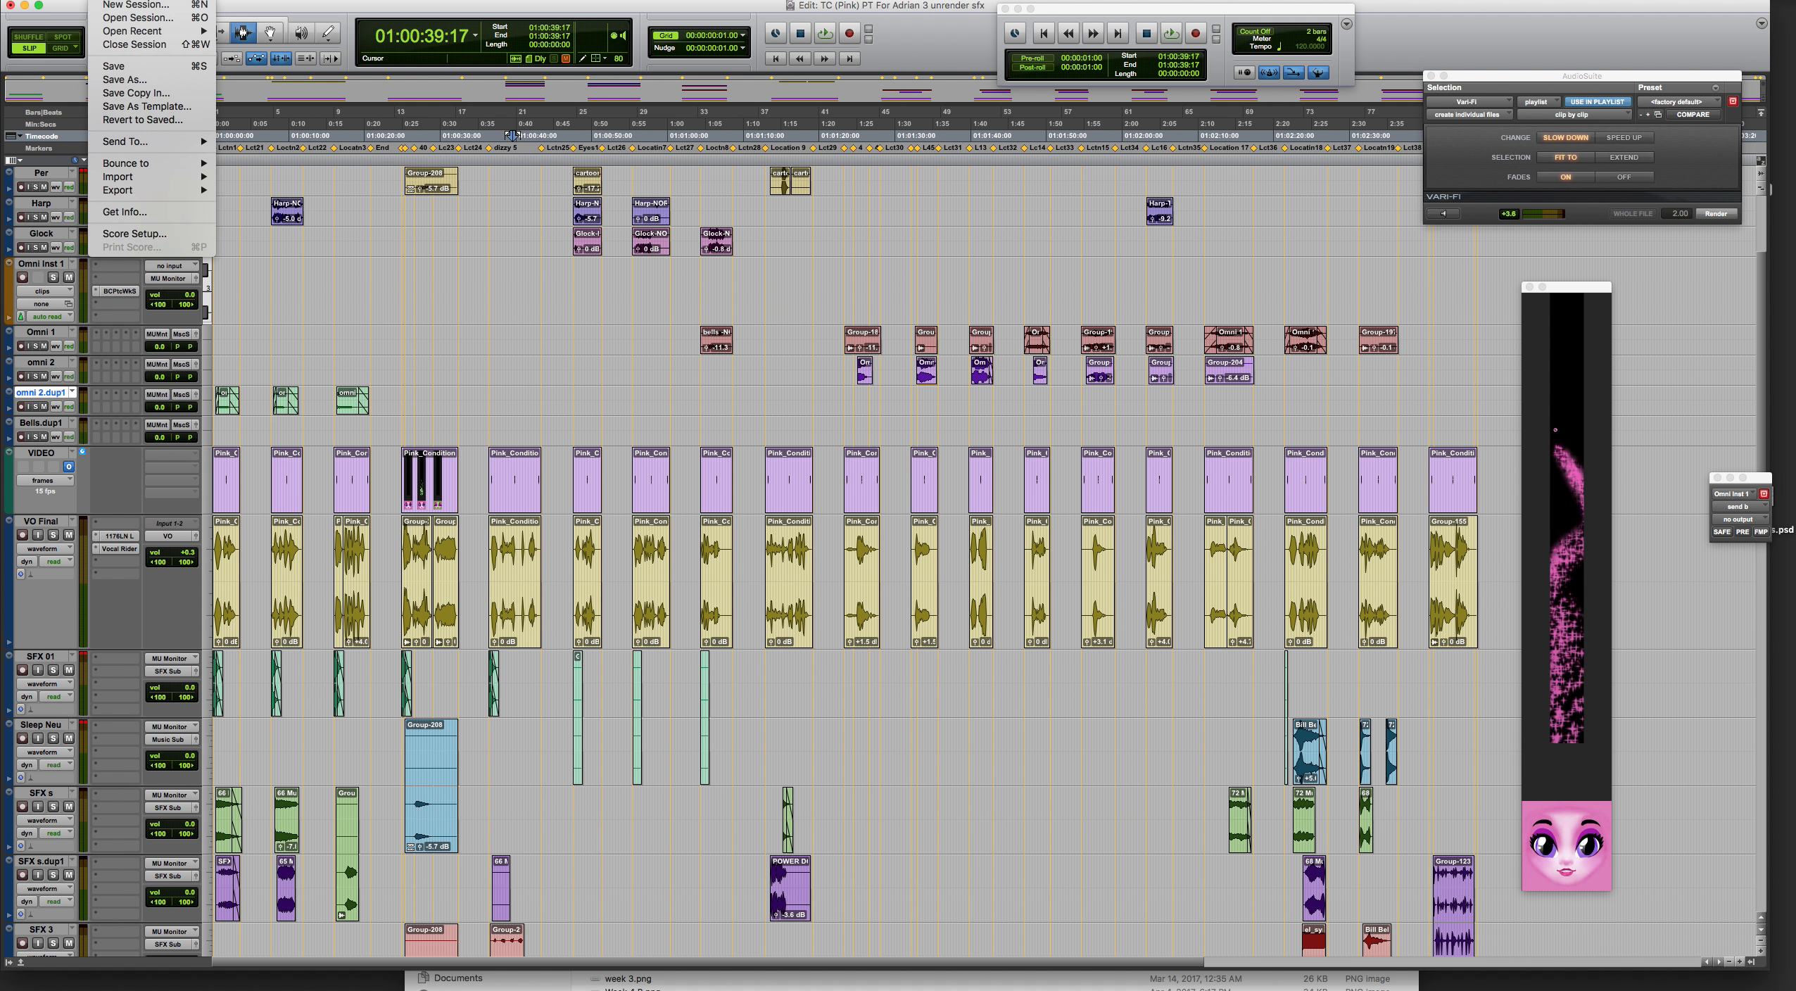
left_click(128, 68)
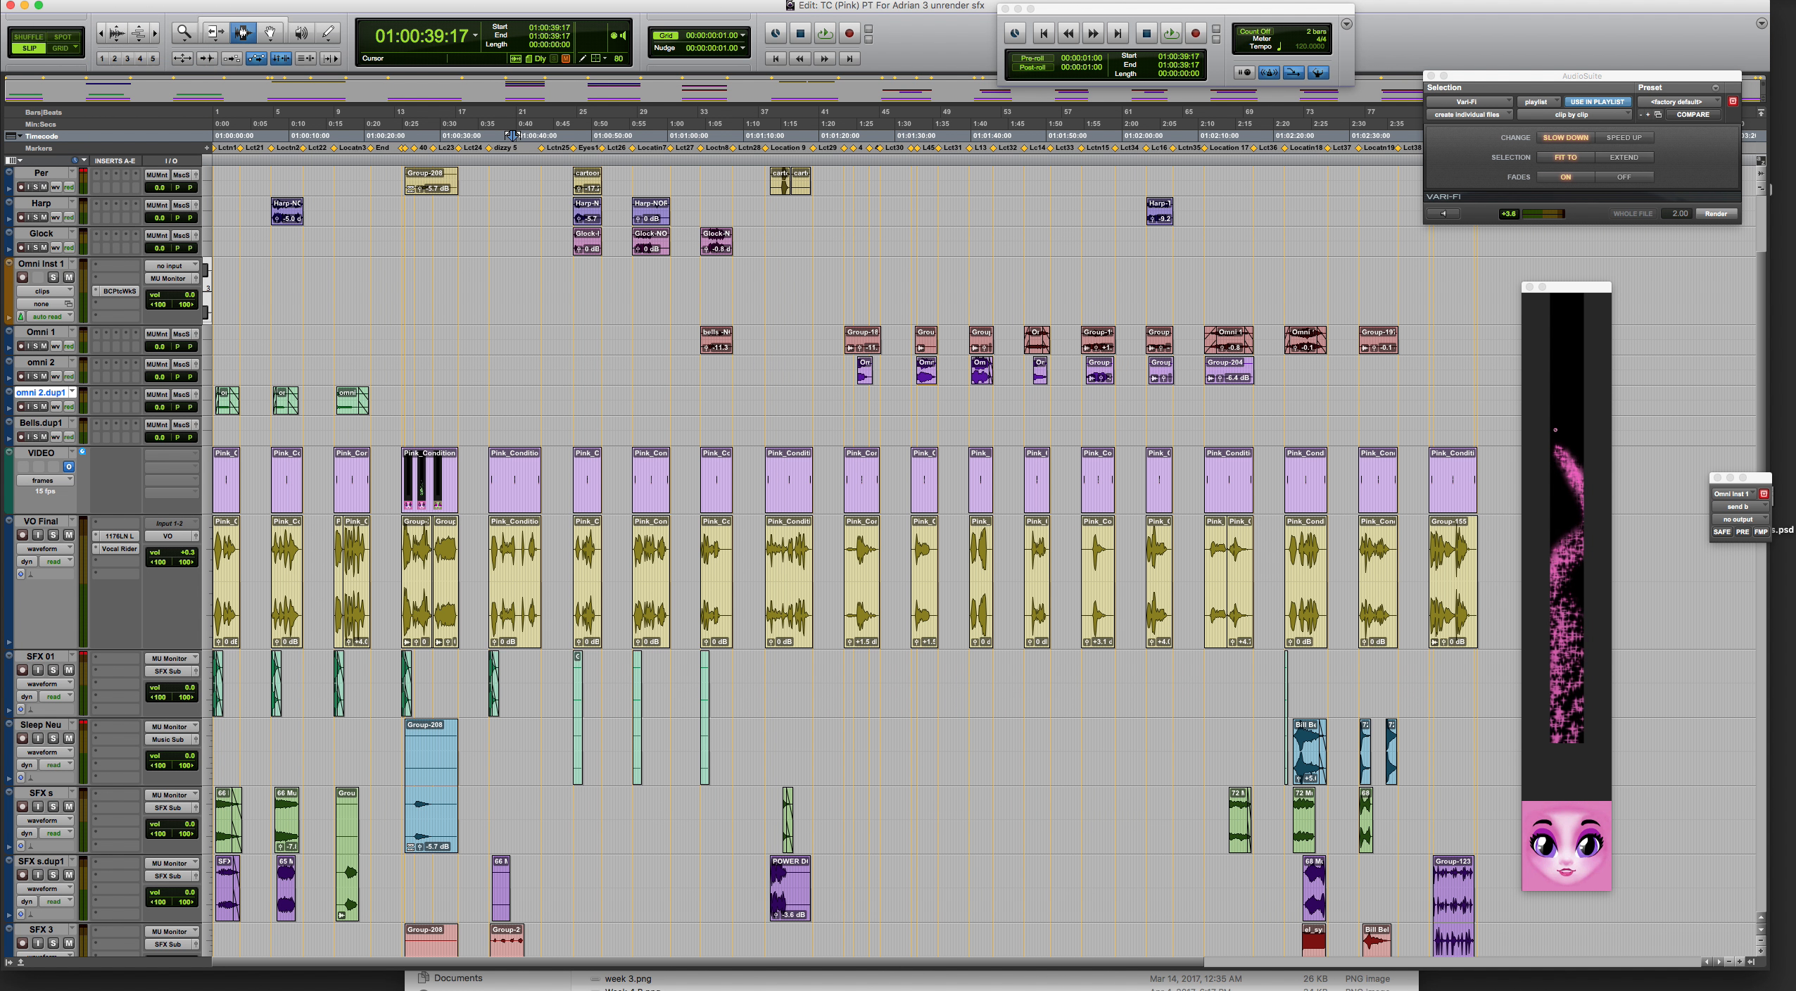
left_click(56, 1)
left_click(85, 121)
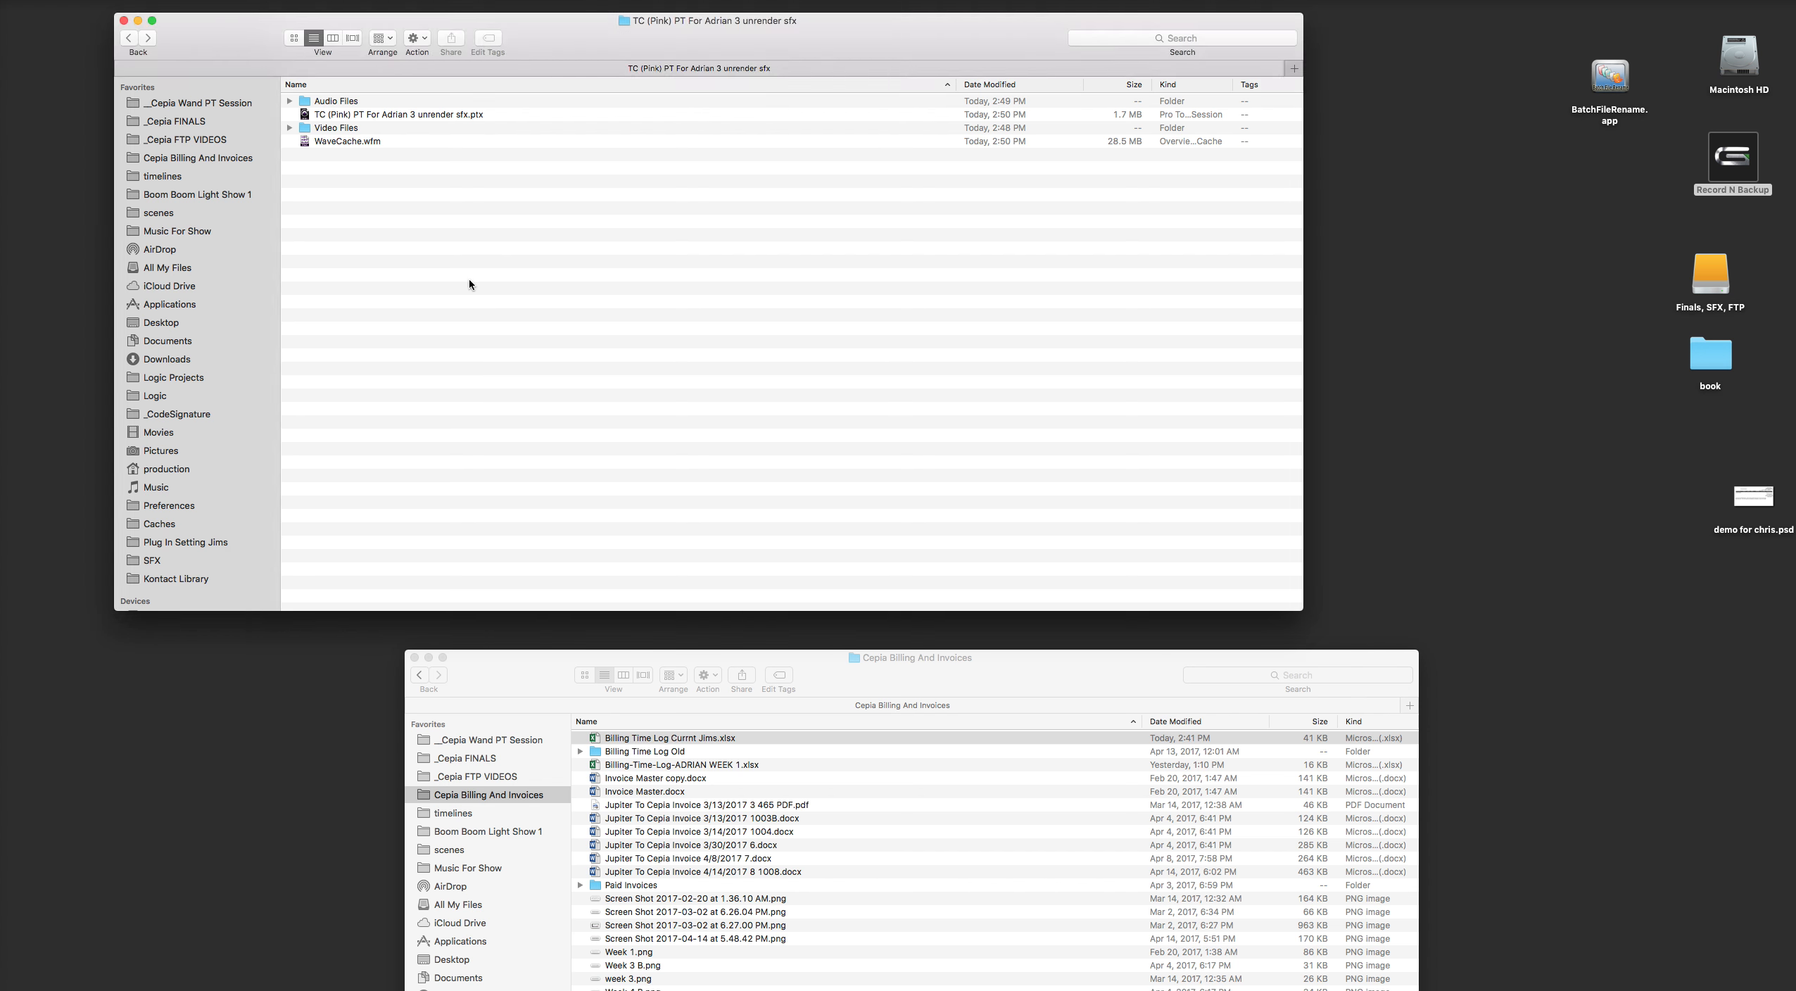
Step: Compress the session copy's folder into a zip archive within its parent Triggered Conditions (Pink) folder
left_click(130, 35)
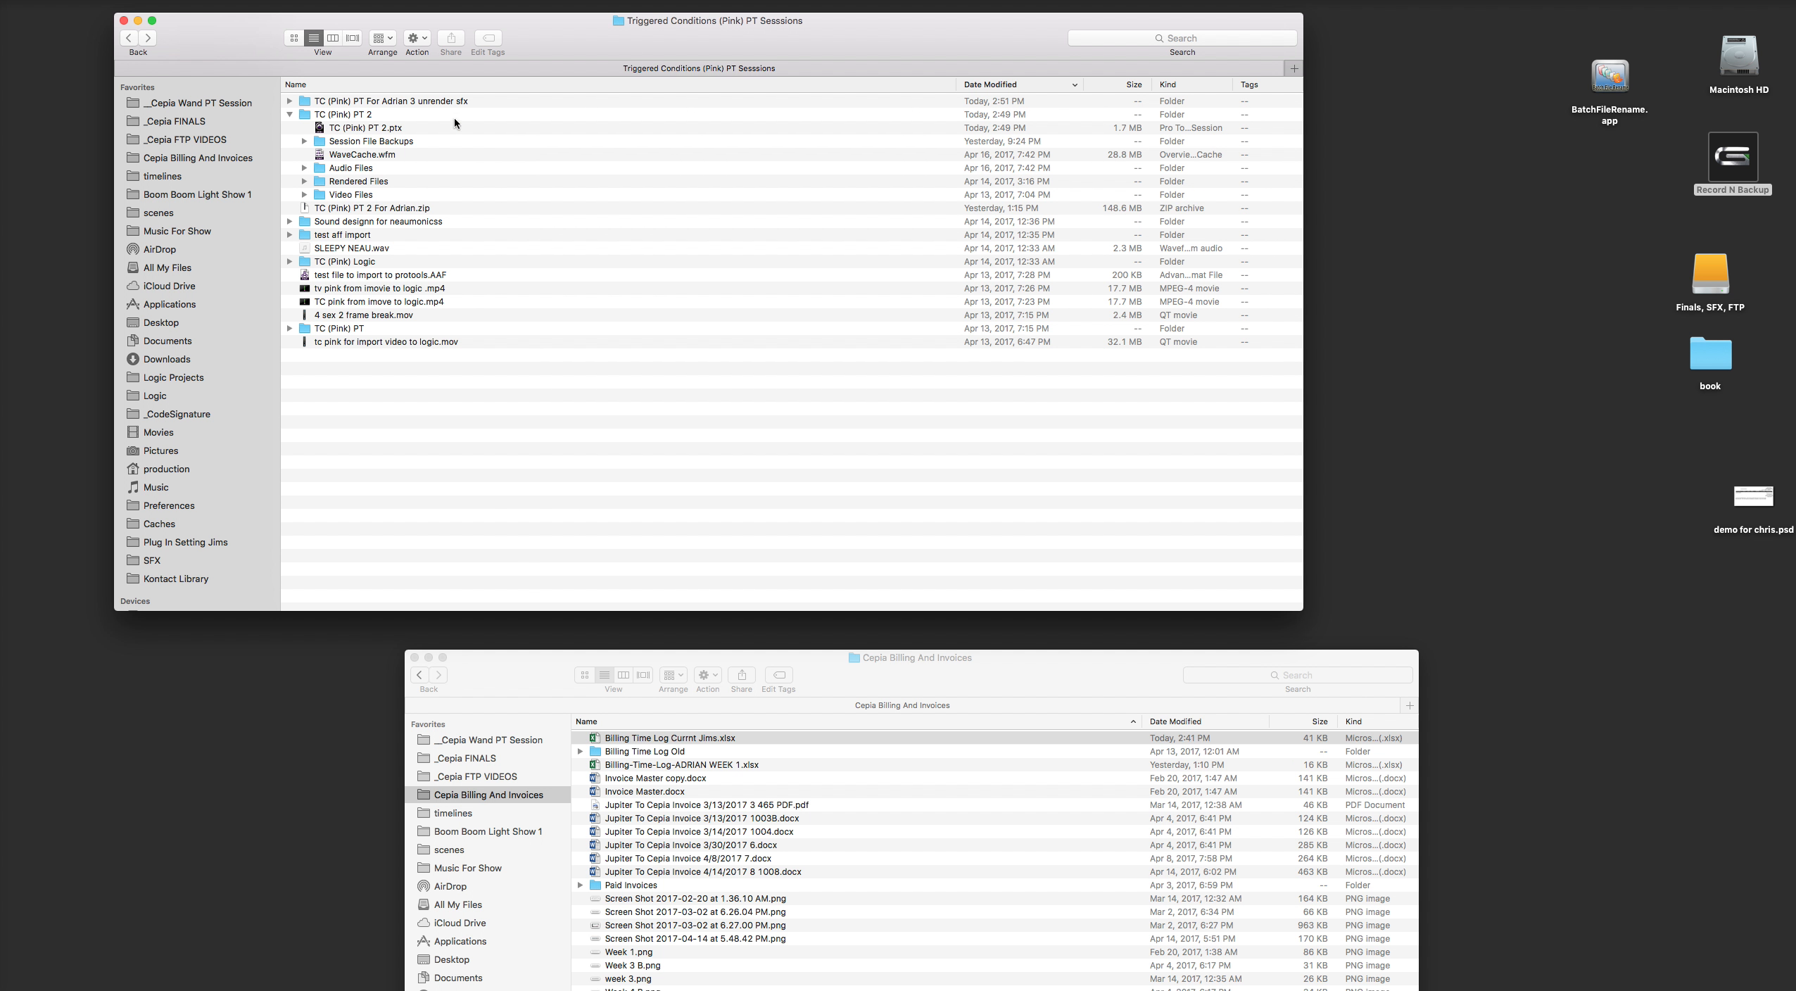
left_click(507, 102)
right_click(494, 103)
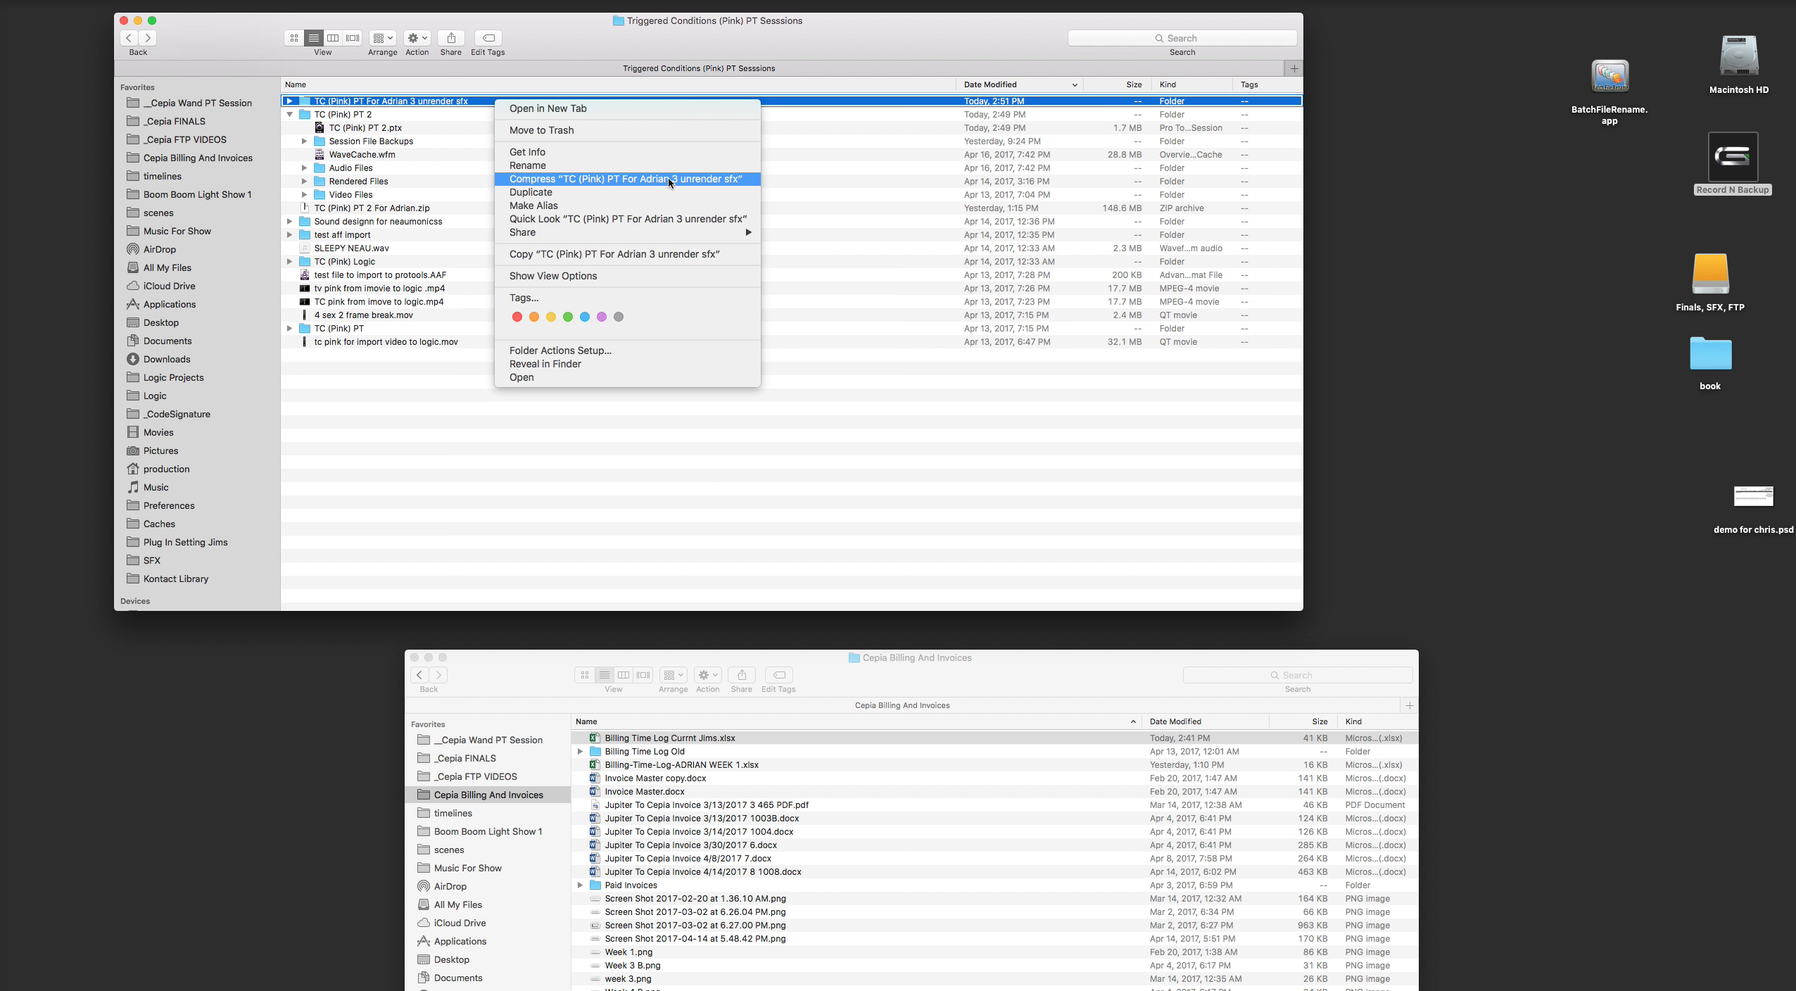
left_click(540, 179)
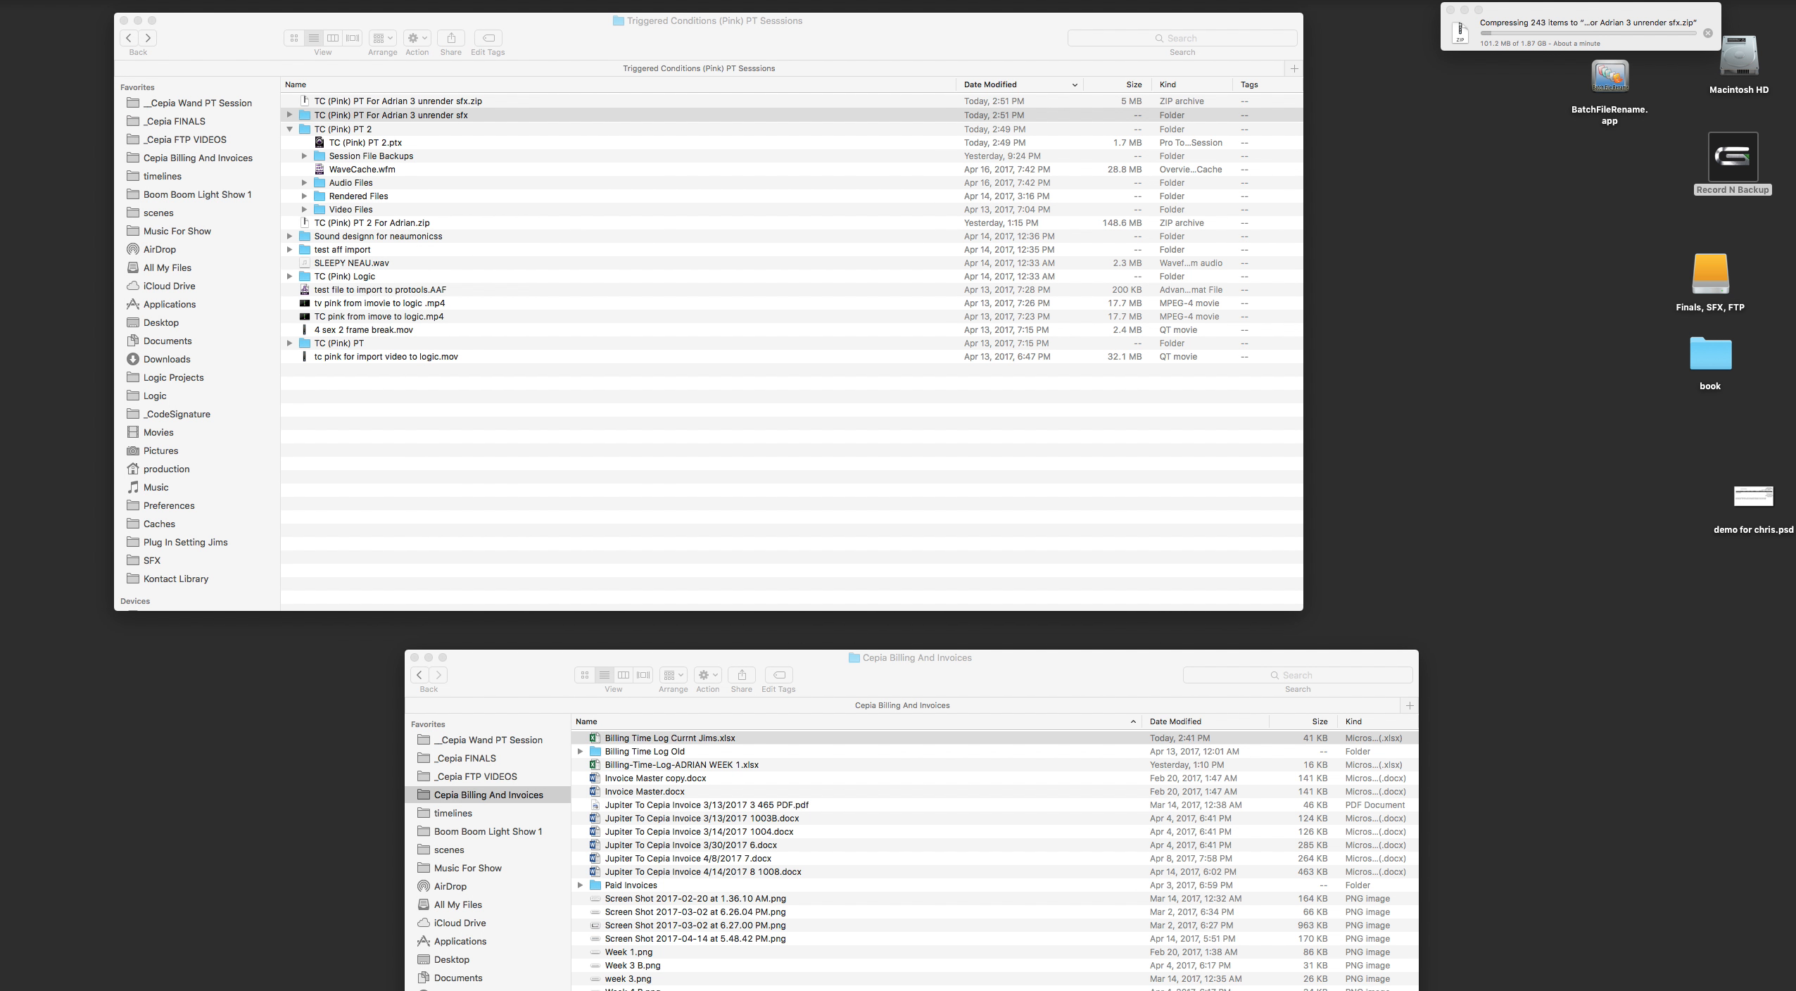
Step: Switch to FileZilla, bring its window fully into view and inspect the CepiaLLC and Cepia FTP Client bookmarks
left_click_drag(0, 27, 570, 77)
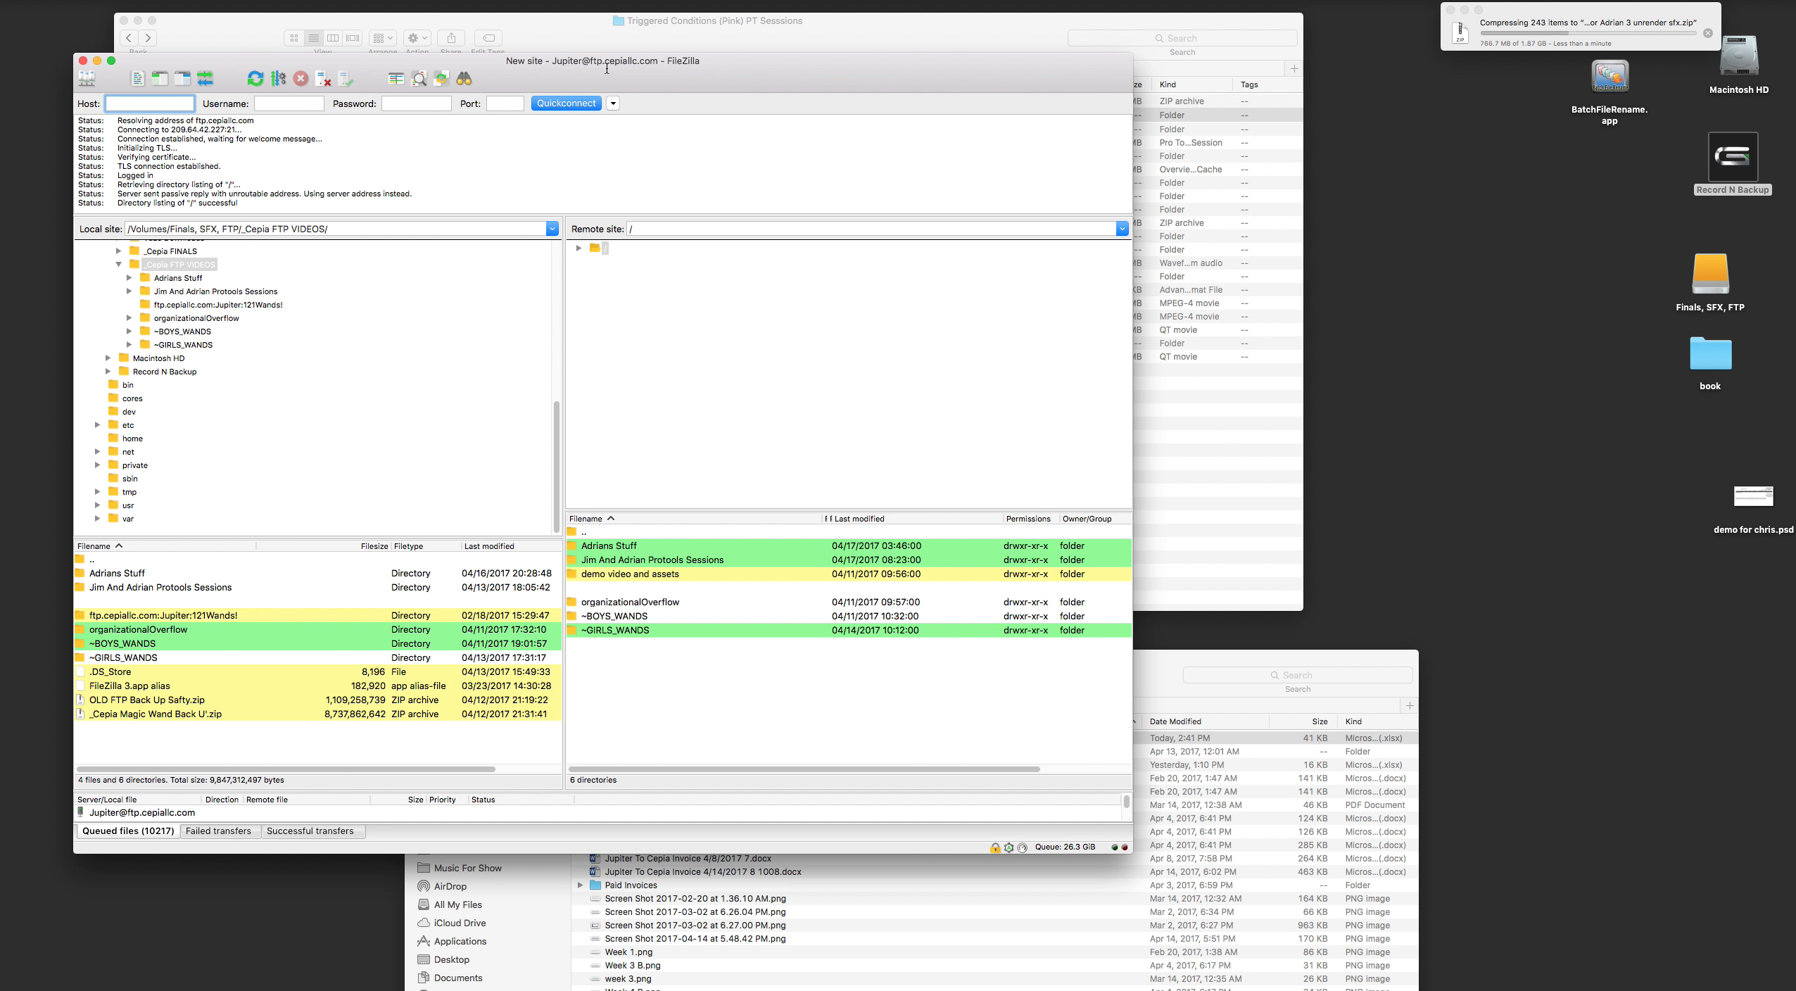
left_click_drag(613, 85, 603, 74)
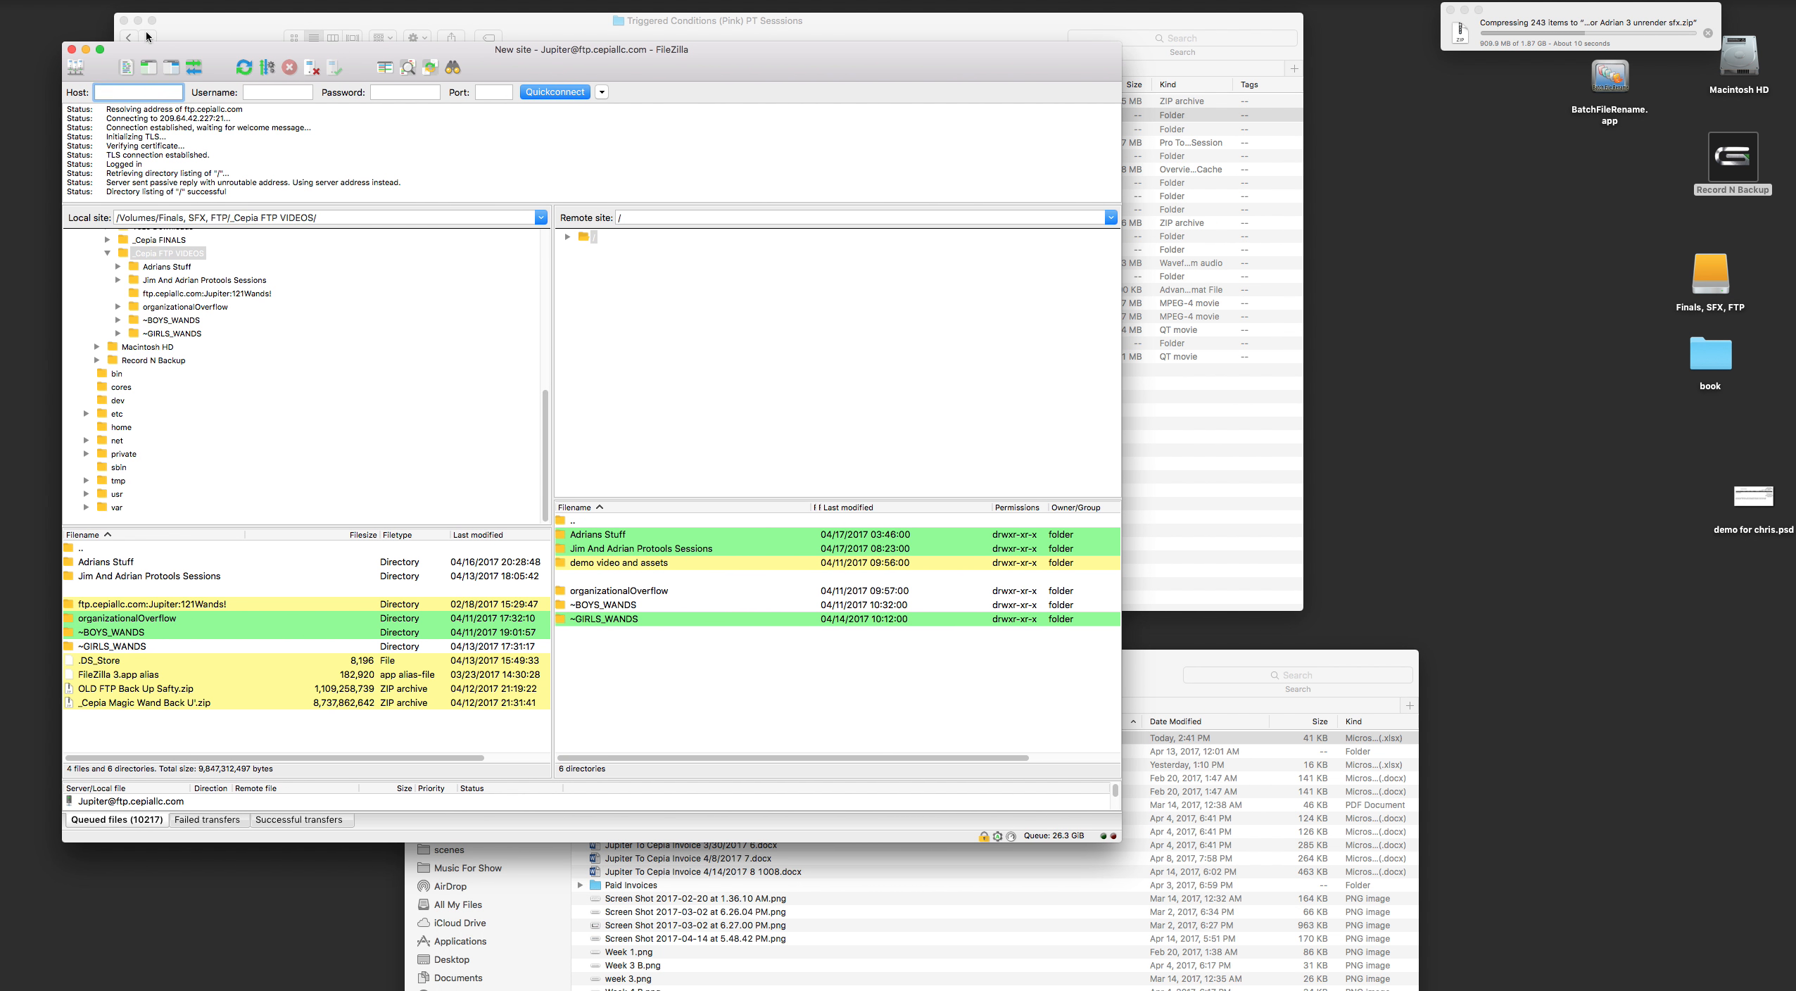
left_click(298, 0)
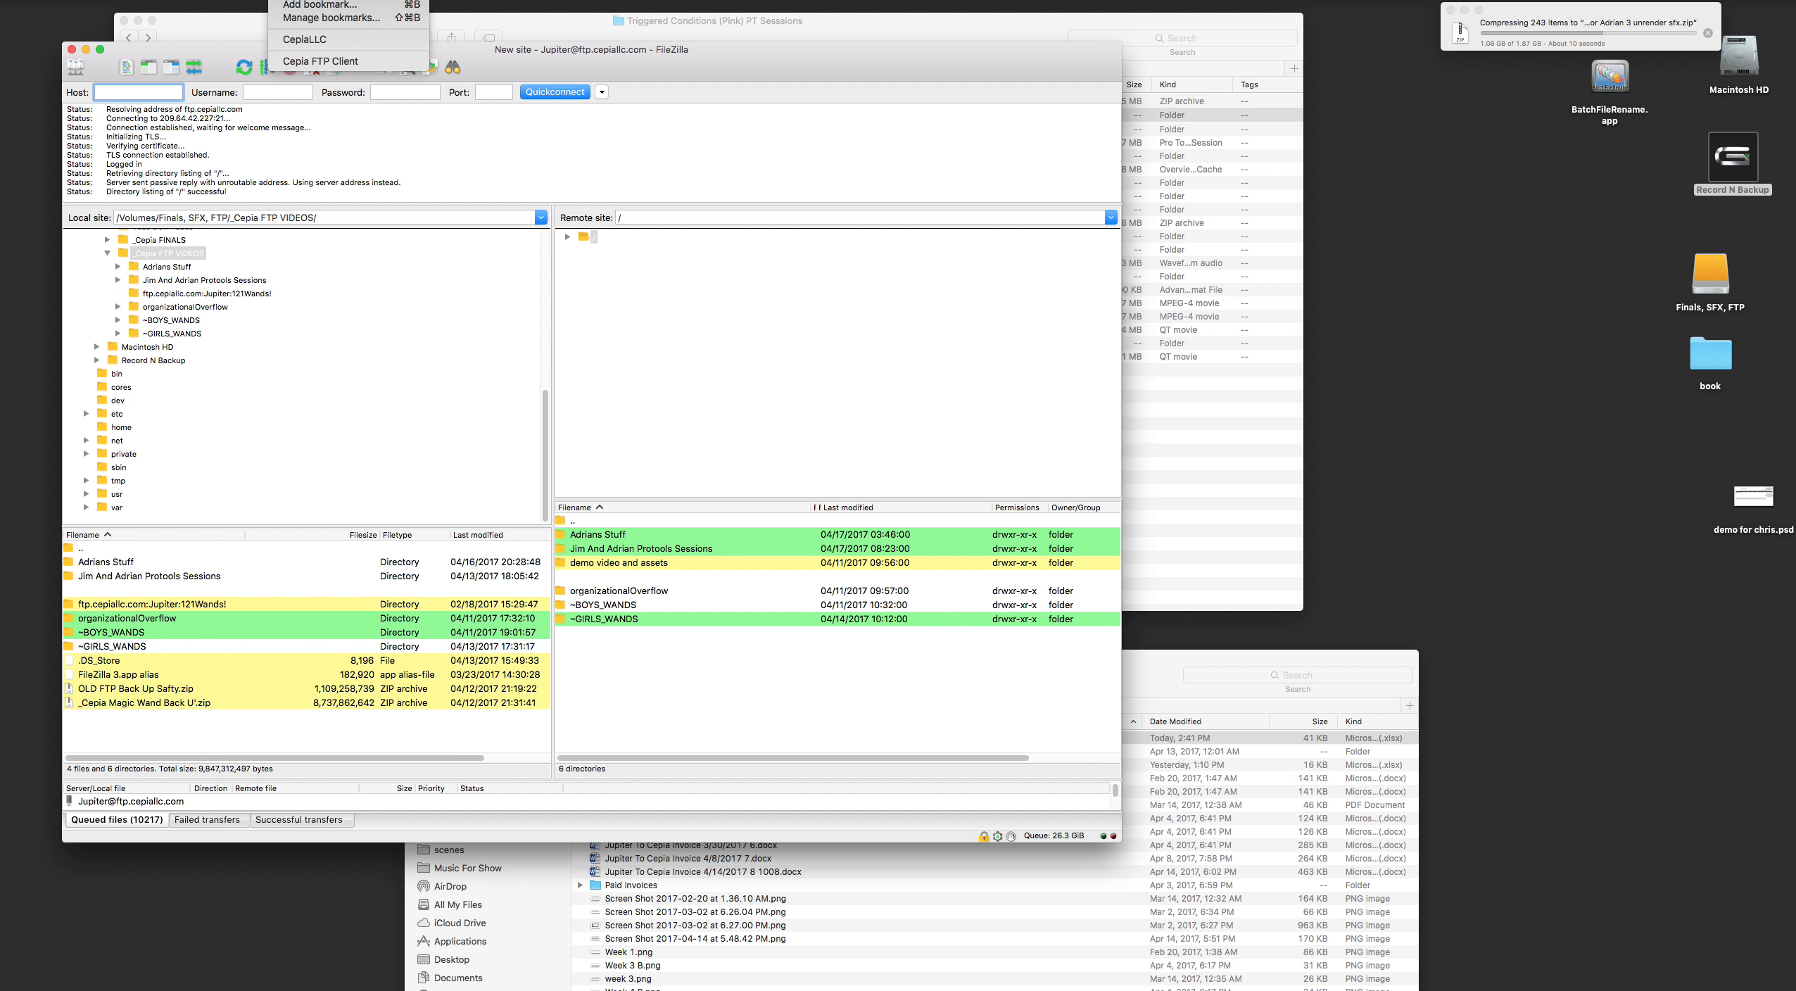
left_click(308, 20)
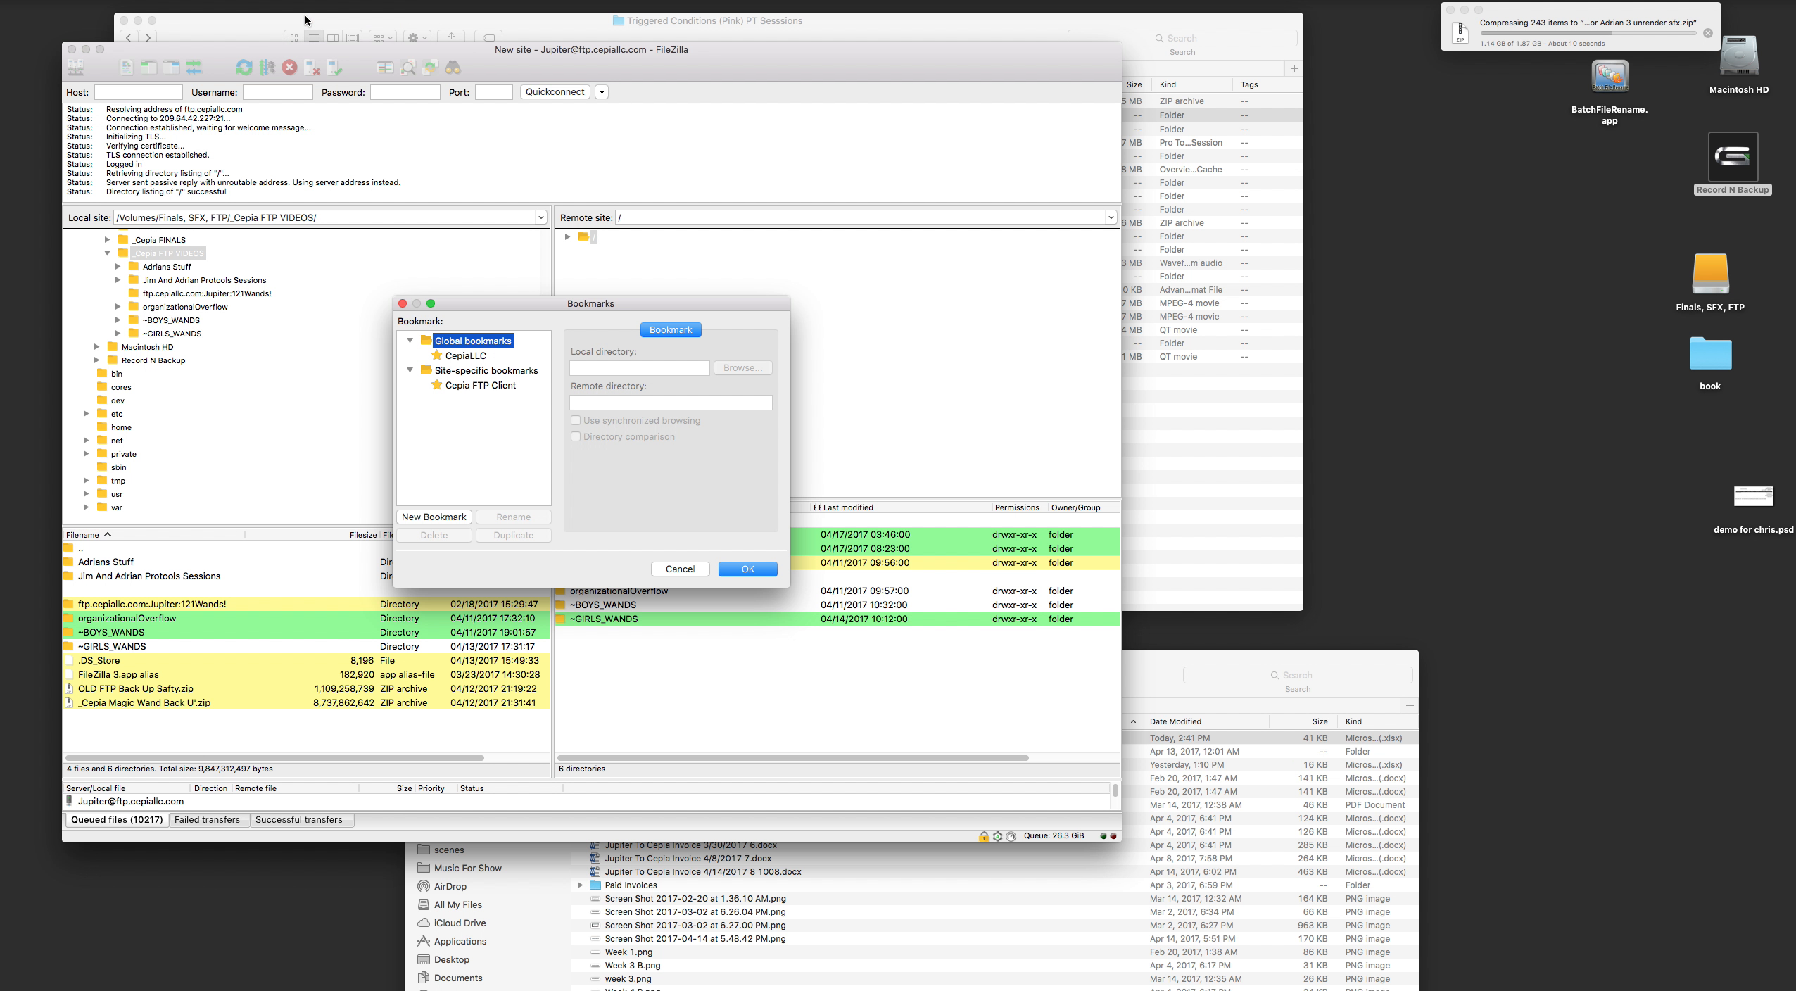
left_click(469, 356)
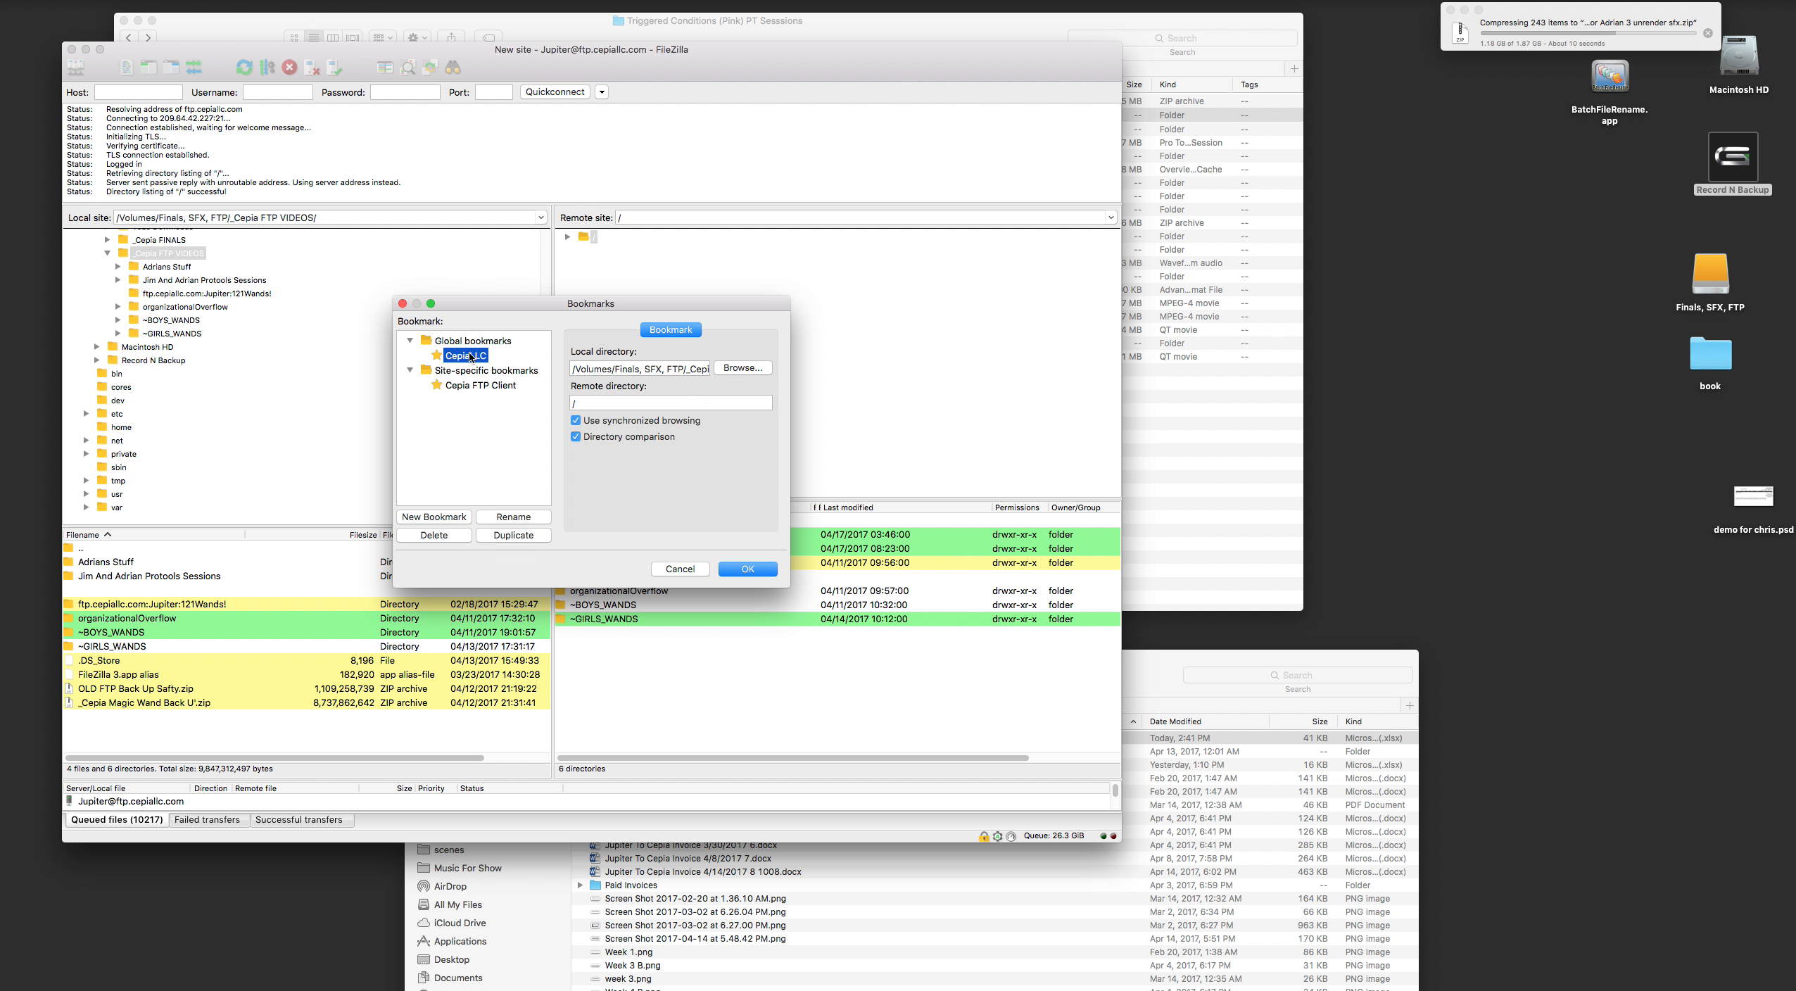
left_click(475, 385)
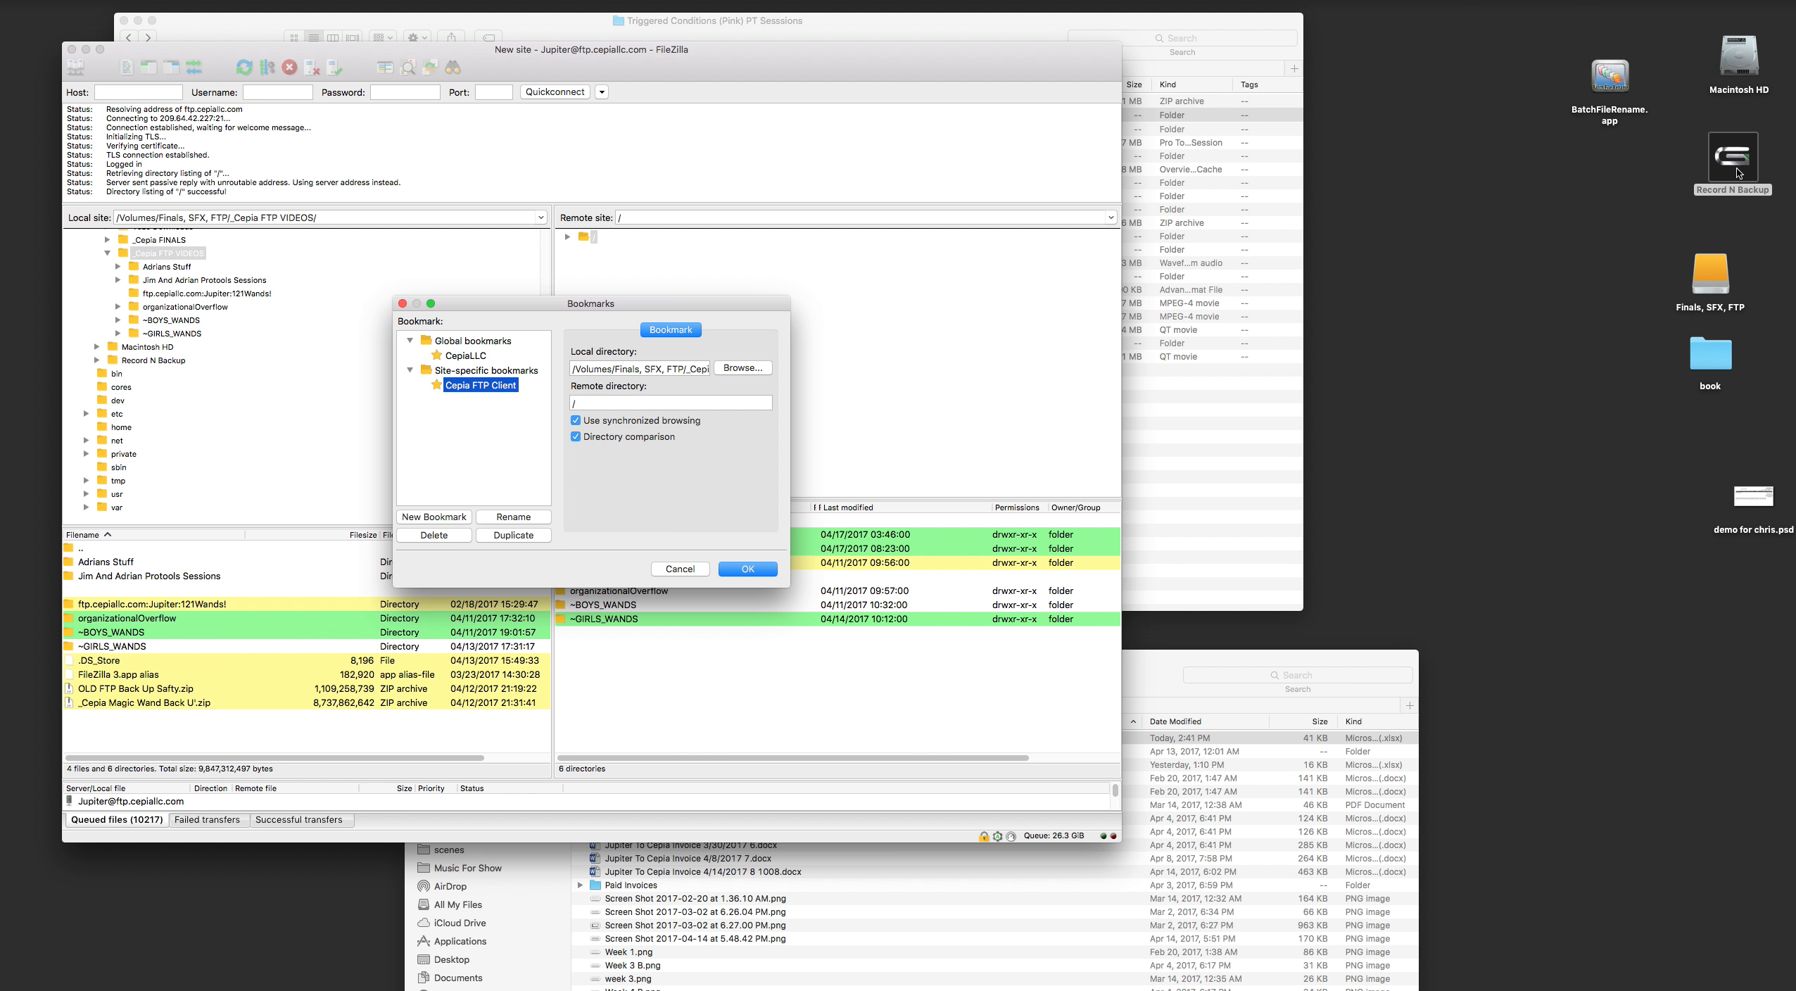
Step: Browse _Cepia FTP VIDEOS on the Finals, SFX, FTP drive through ~GIRLS_WANDS and PinkWand to the incoming spell video folders
double_click(1702, 273)
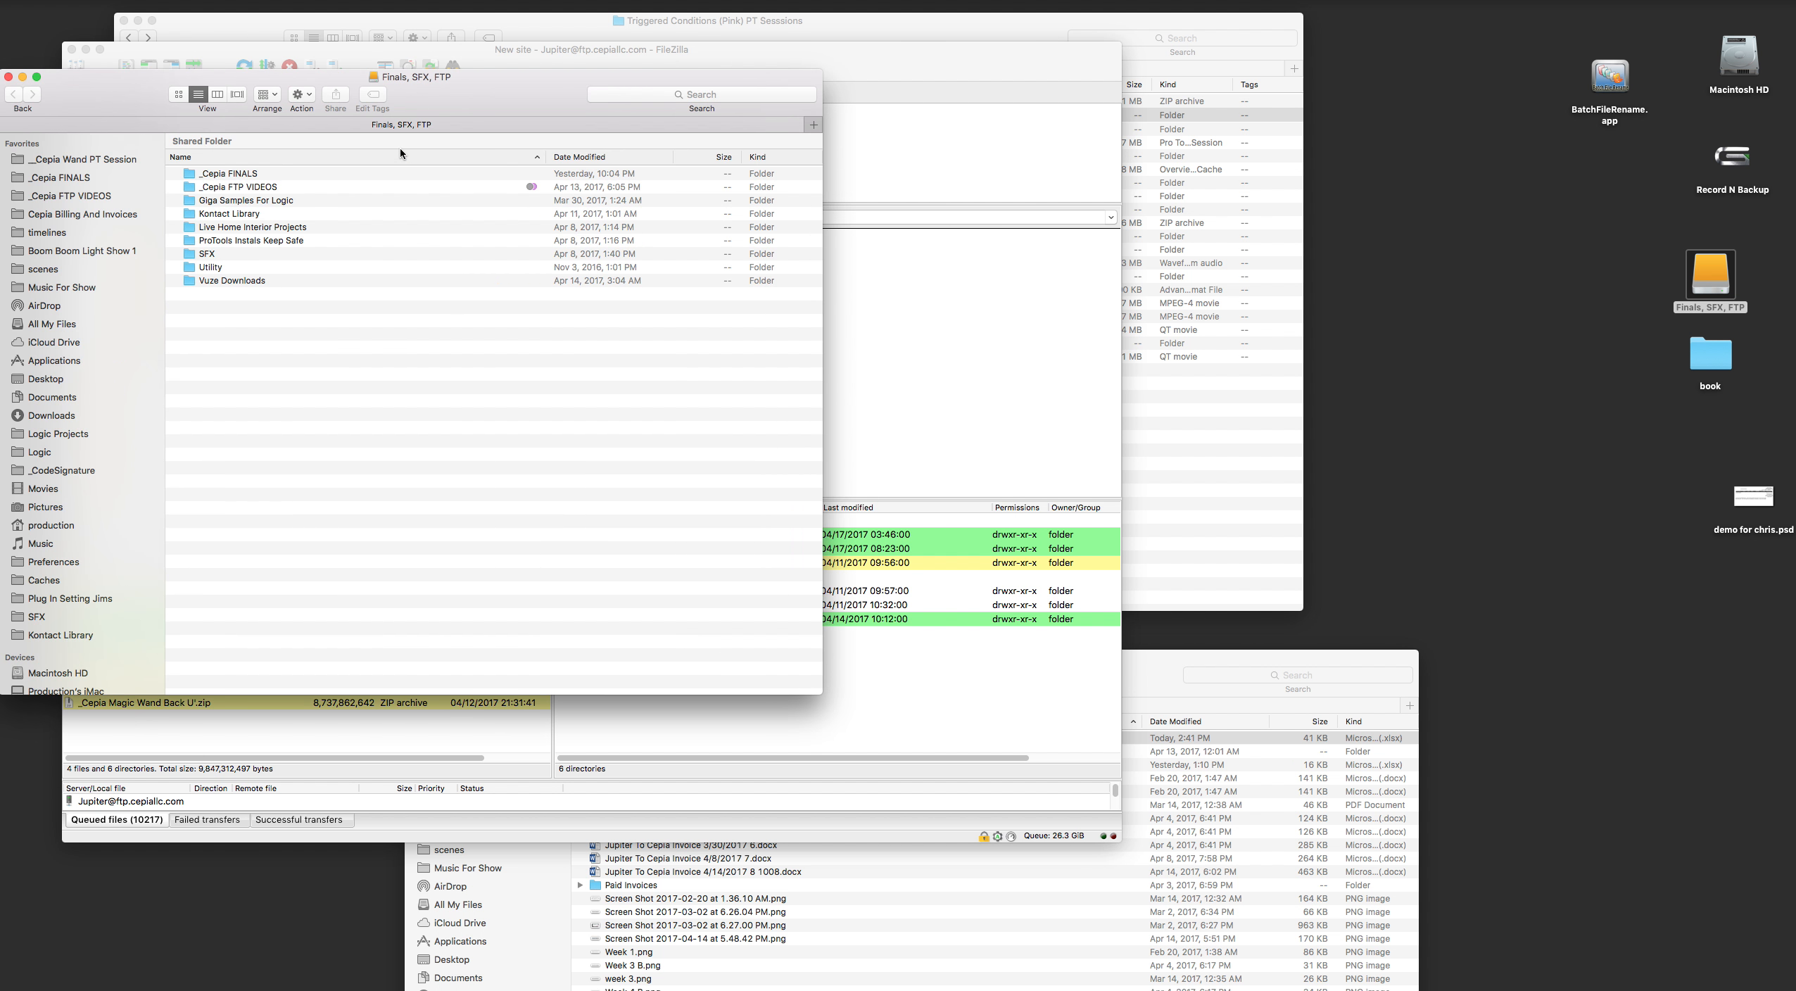
left_click_drag(483, 100, 681, 111)
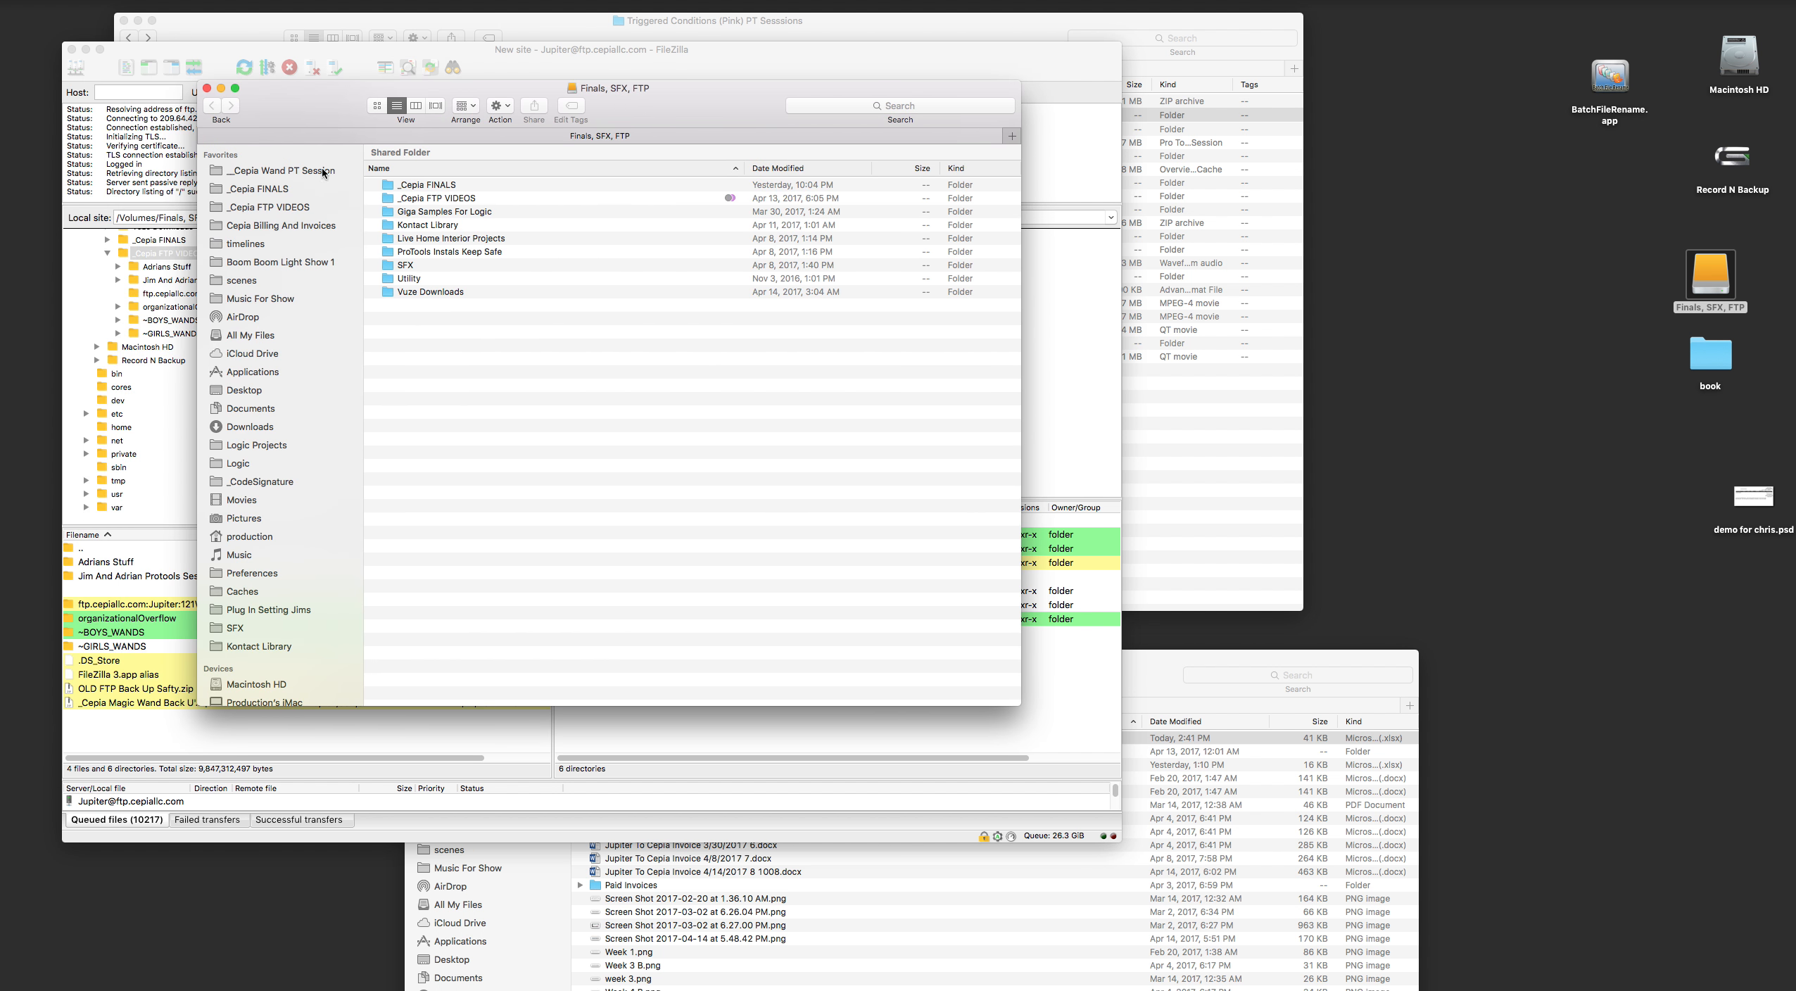
double_click(455, 199)
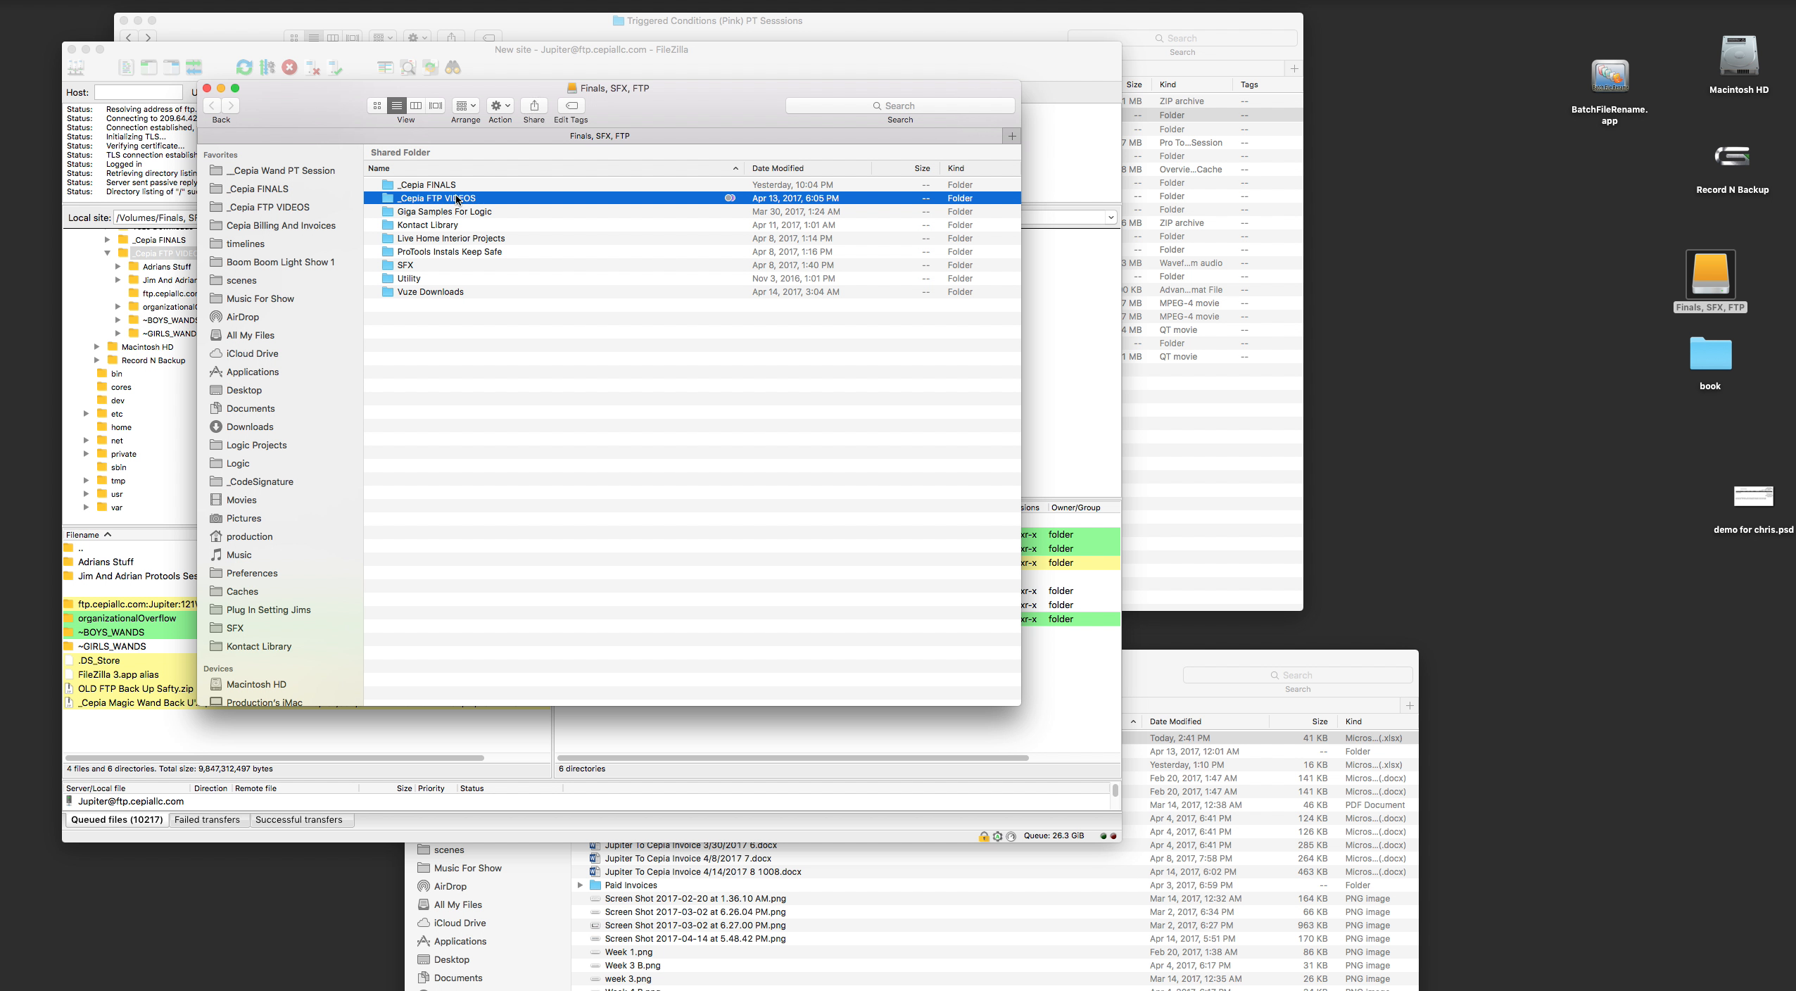
left_click_drag(507, 280, 775, 281)
left_click(411, 192)
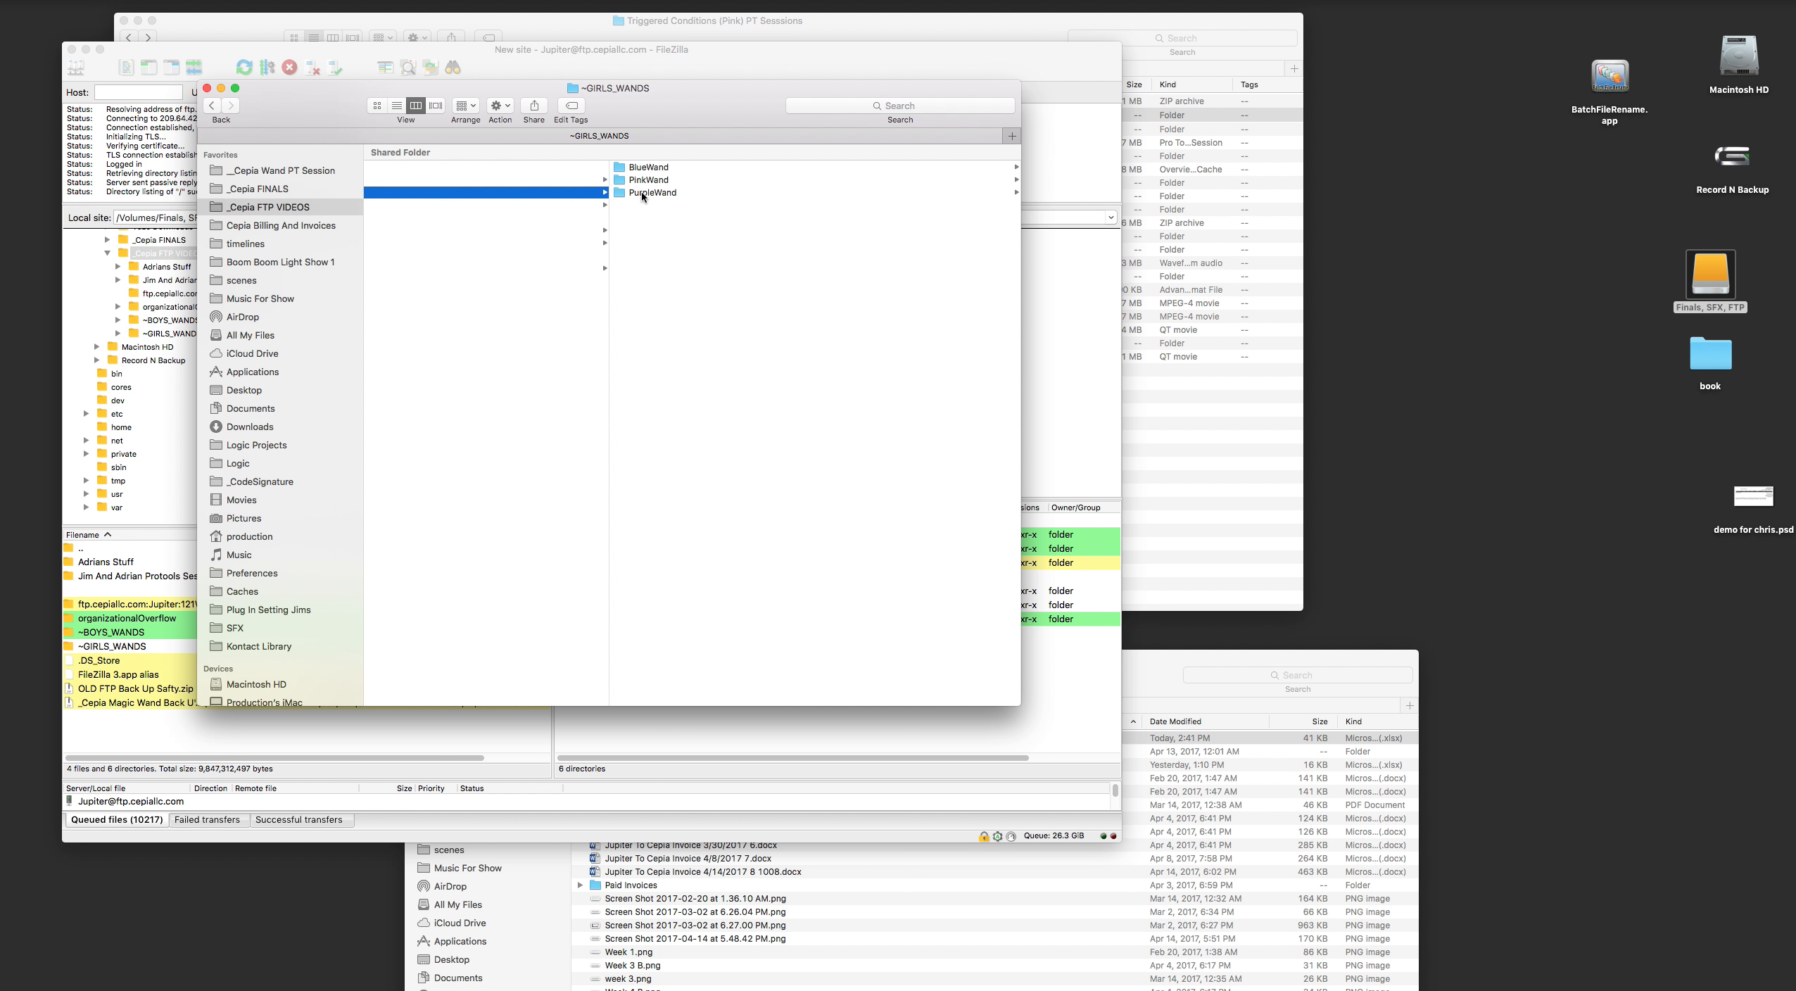
left_click(647, 180)
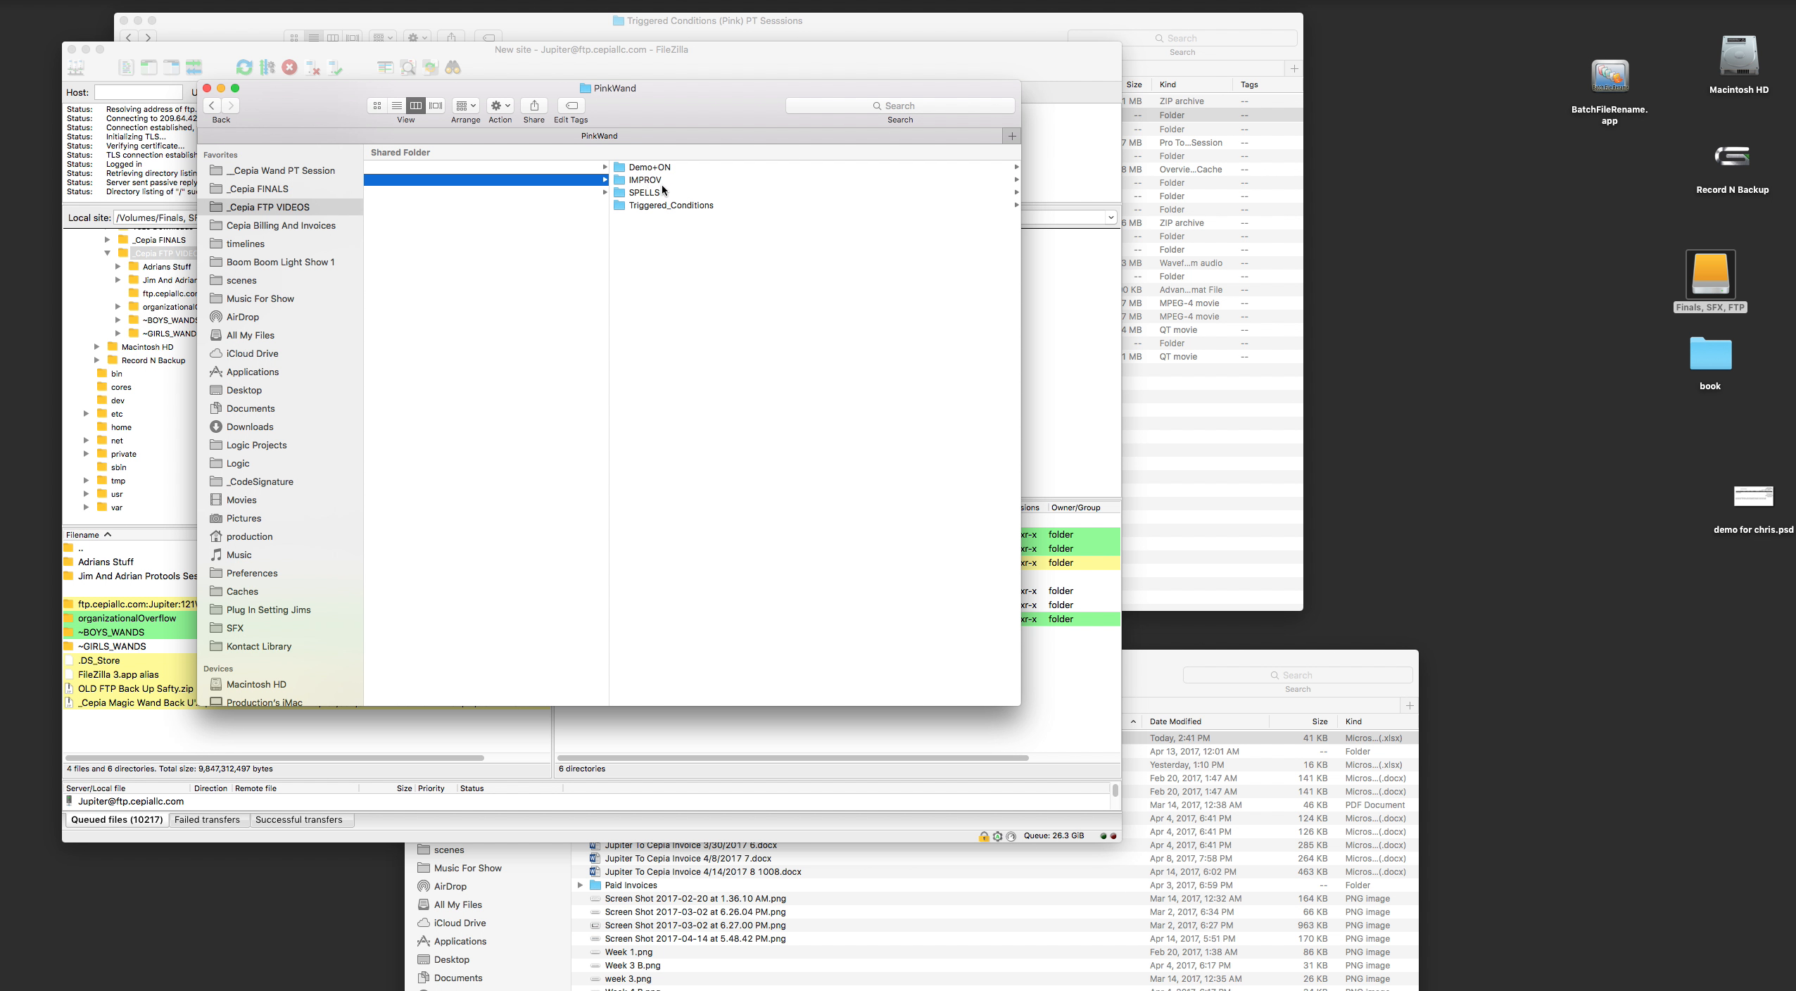
left_click(661, 194)
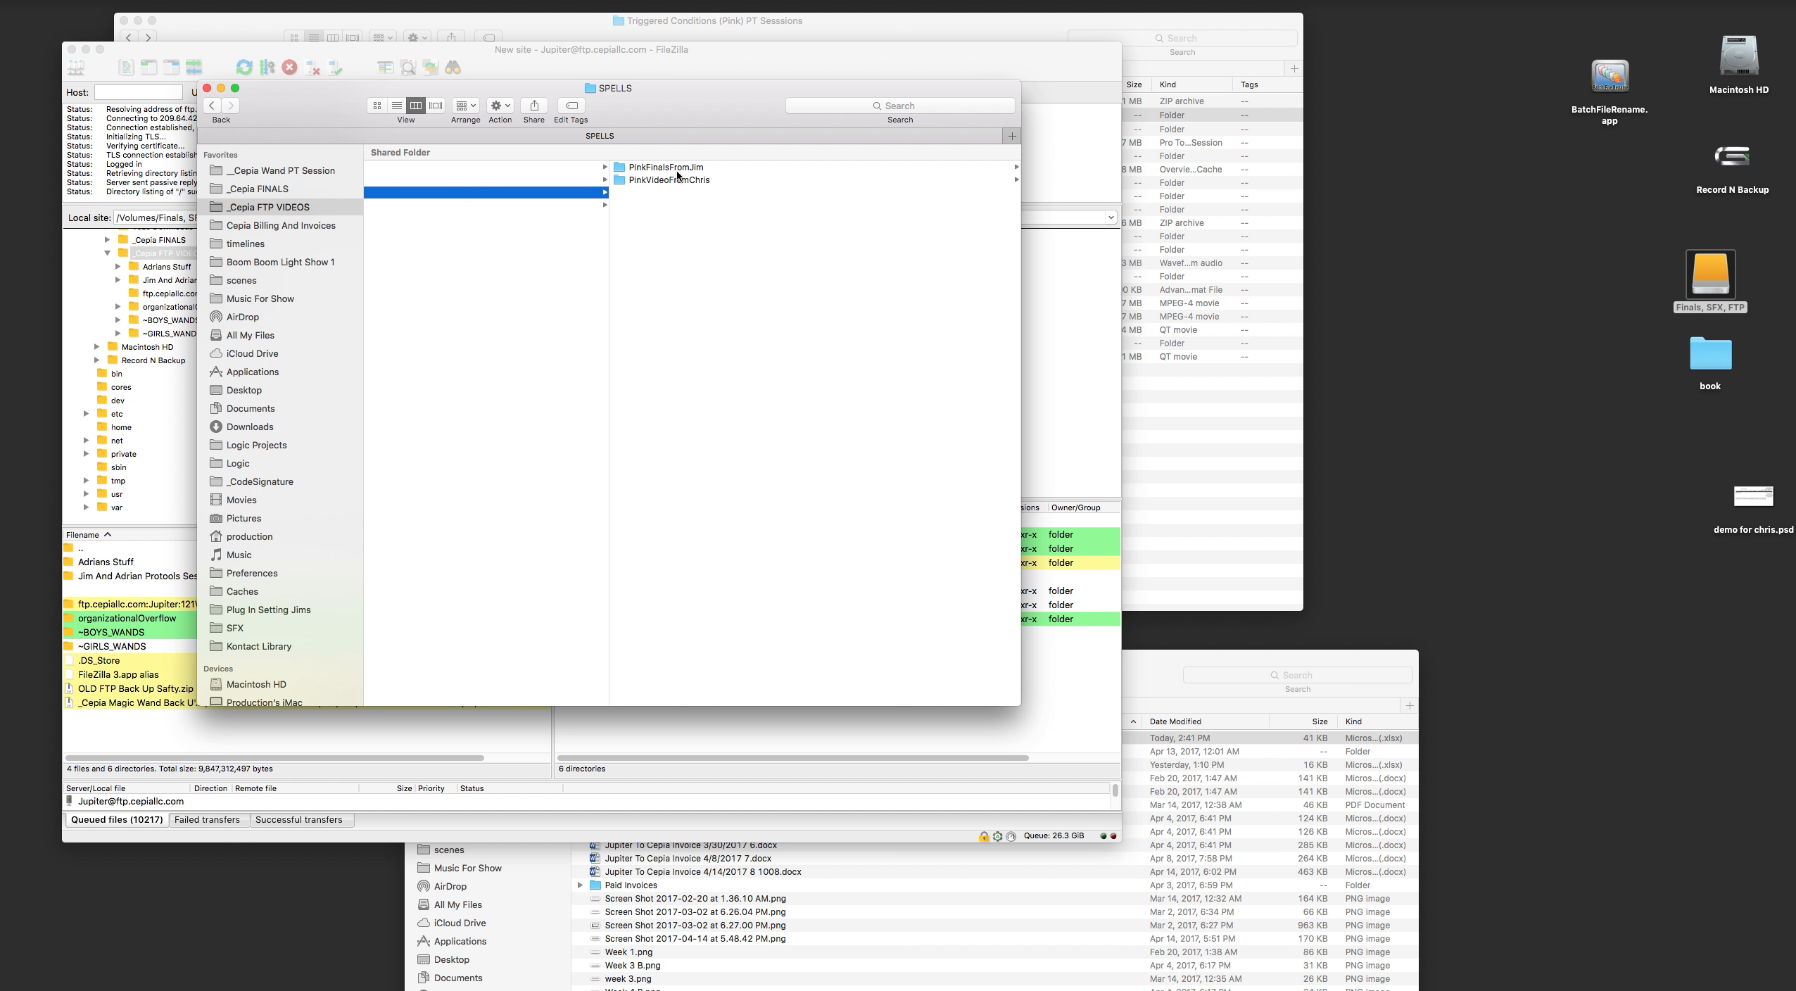
left_click(677, 180)
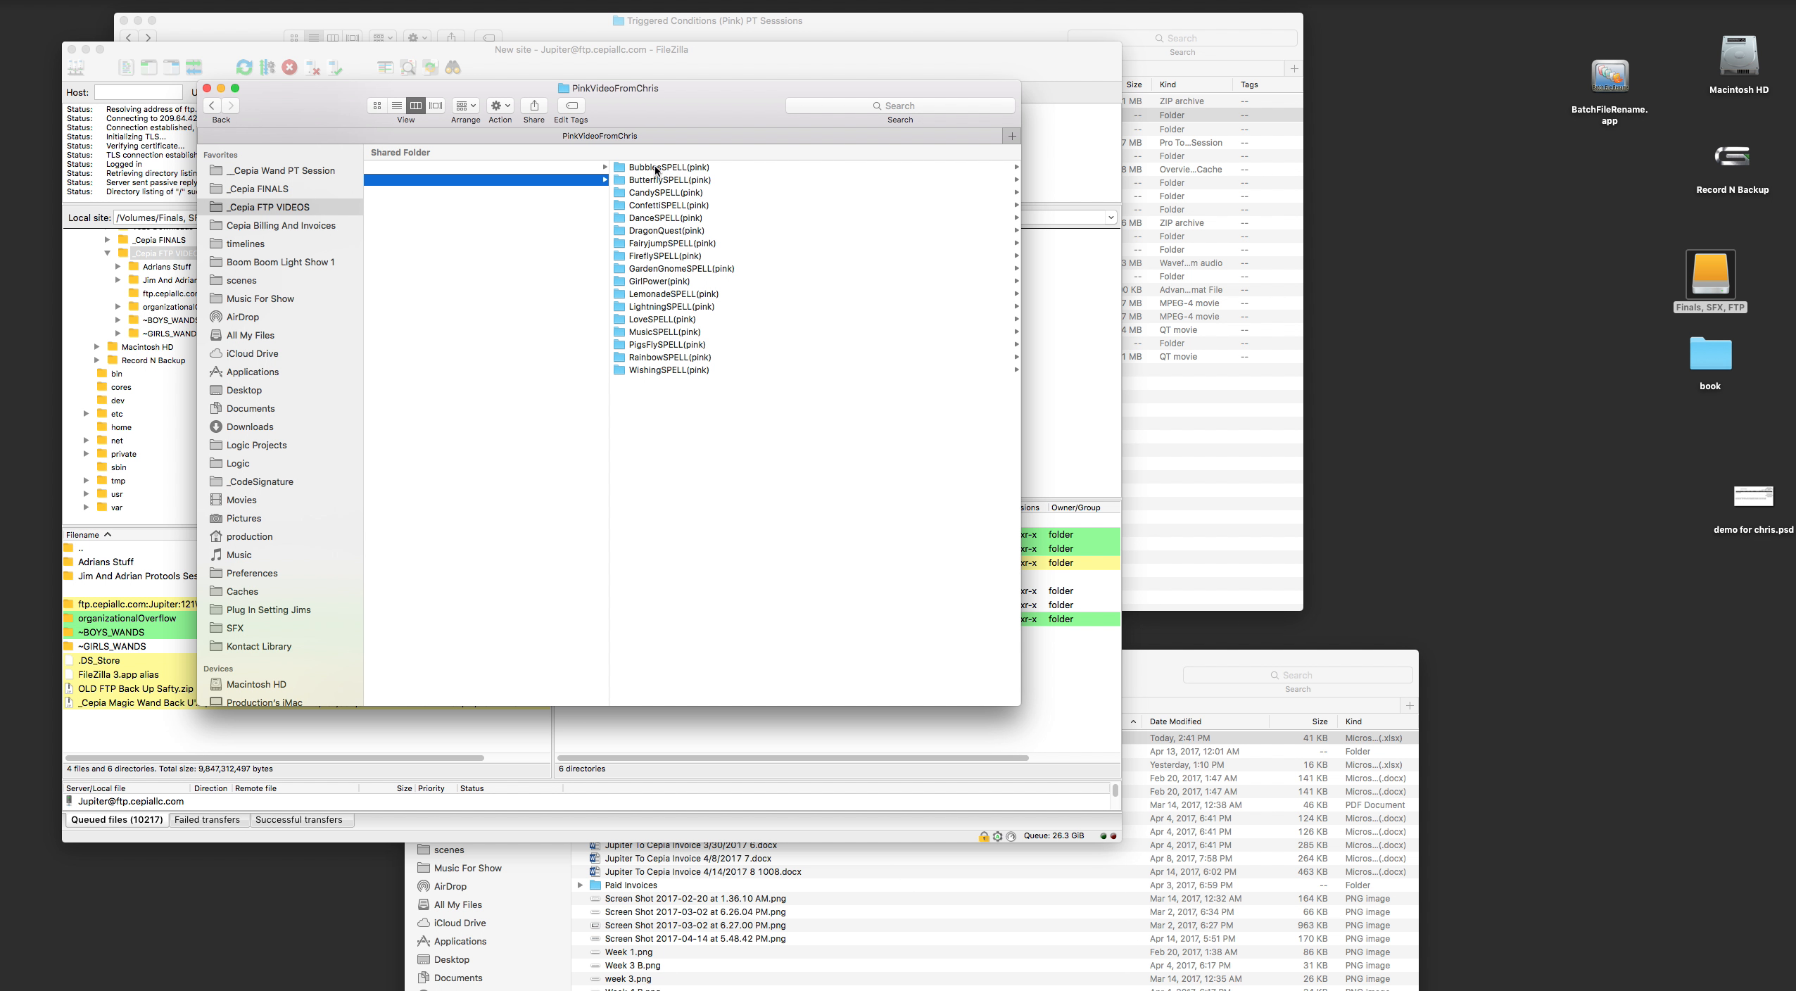
left_click(635, 179)
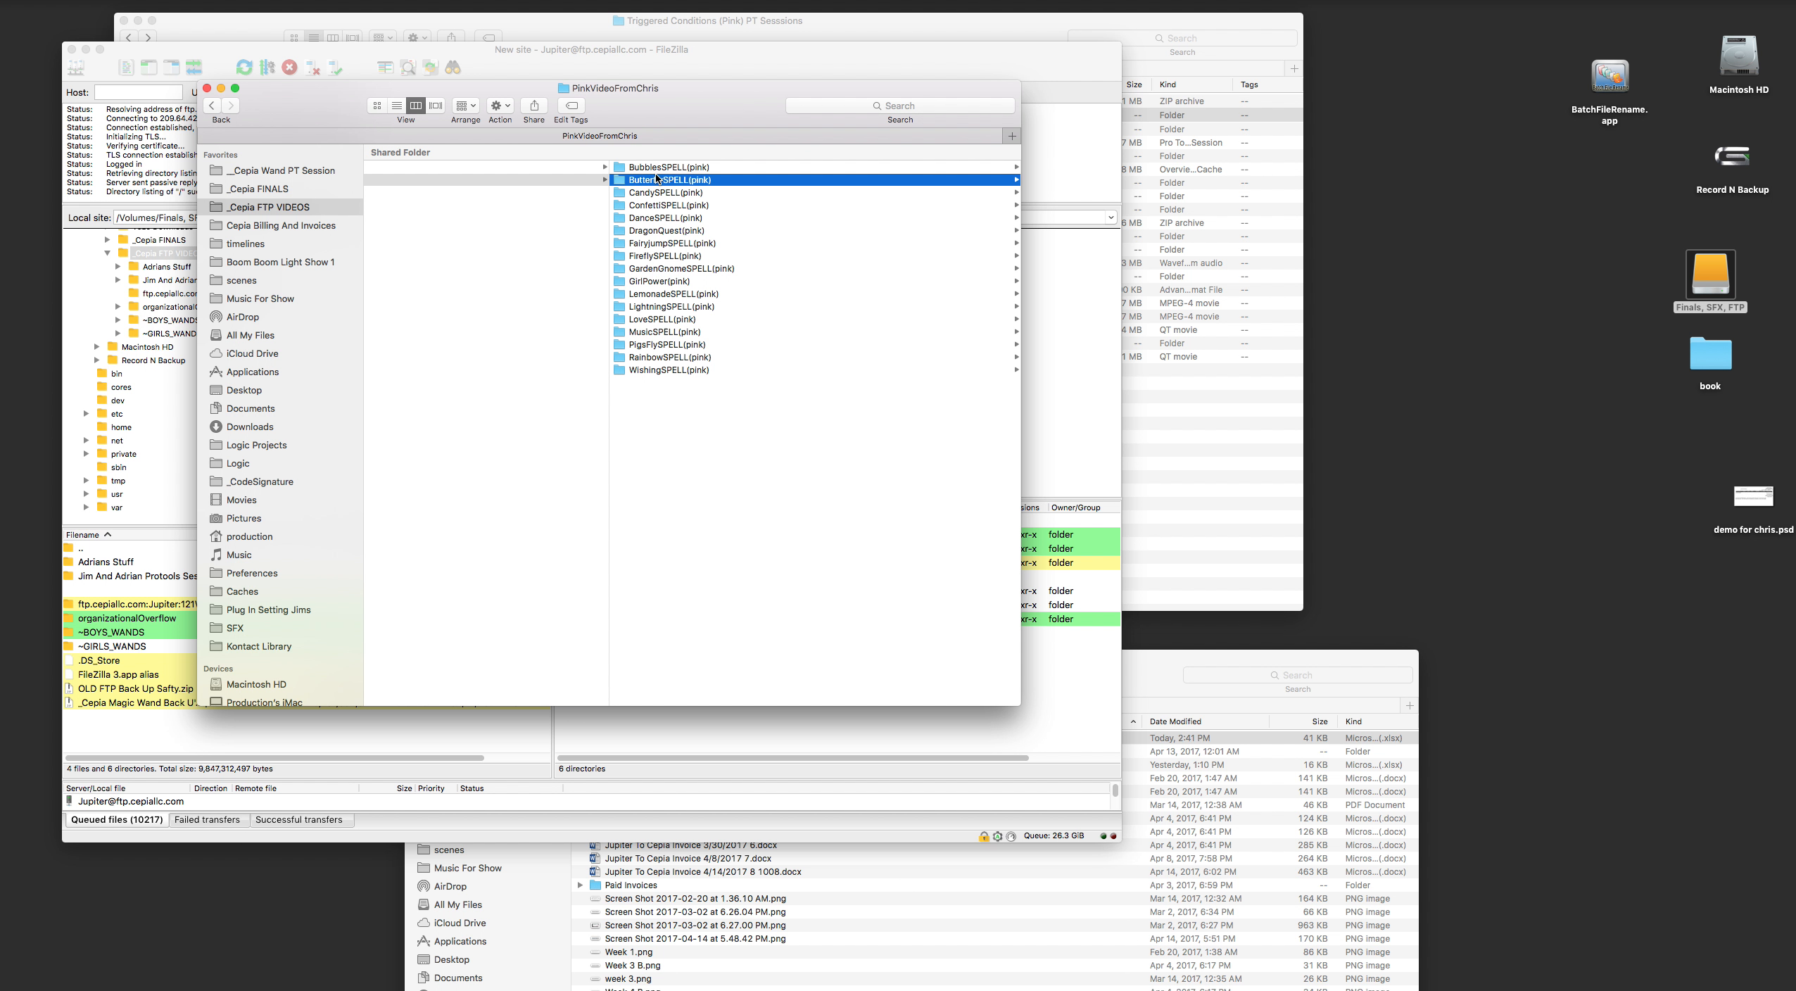
Step: Look through the colleague's folder and its GIRL -BLUE subfolder in _Cepia FTP VIDEOS, go back up and move the window aside
left_click(259, 211)
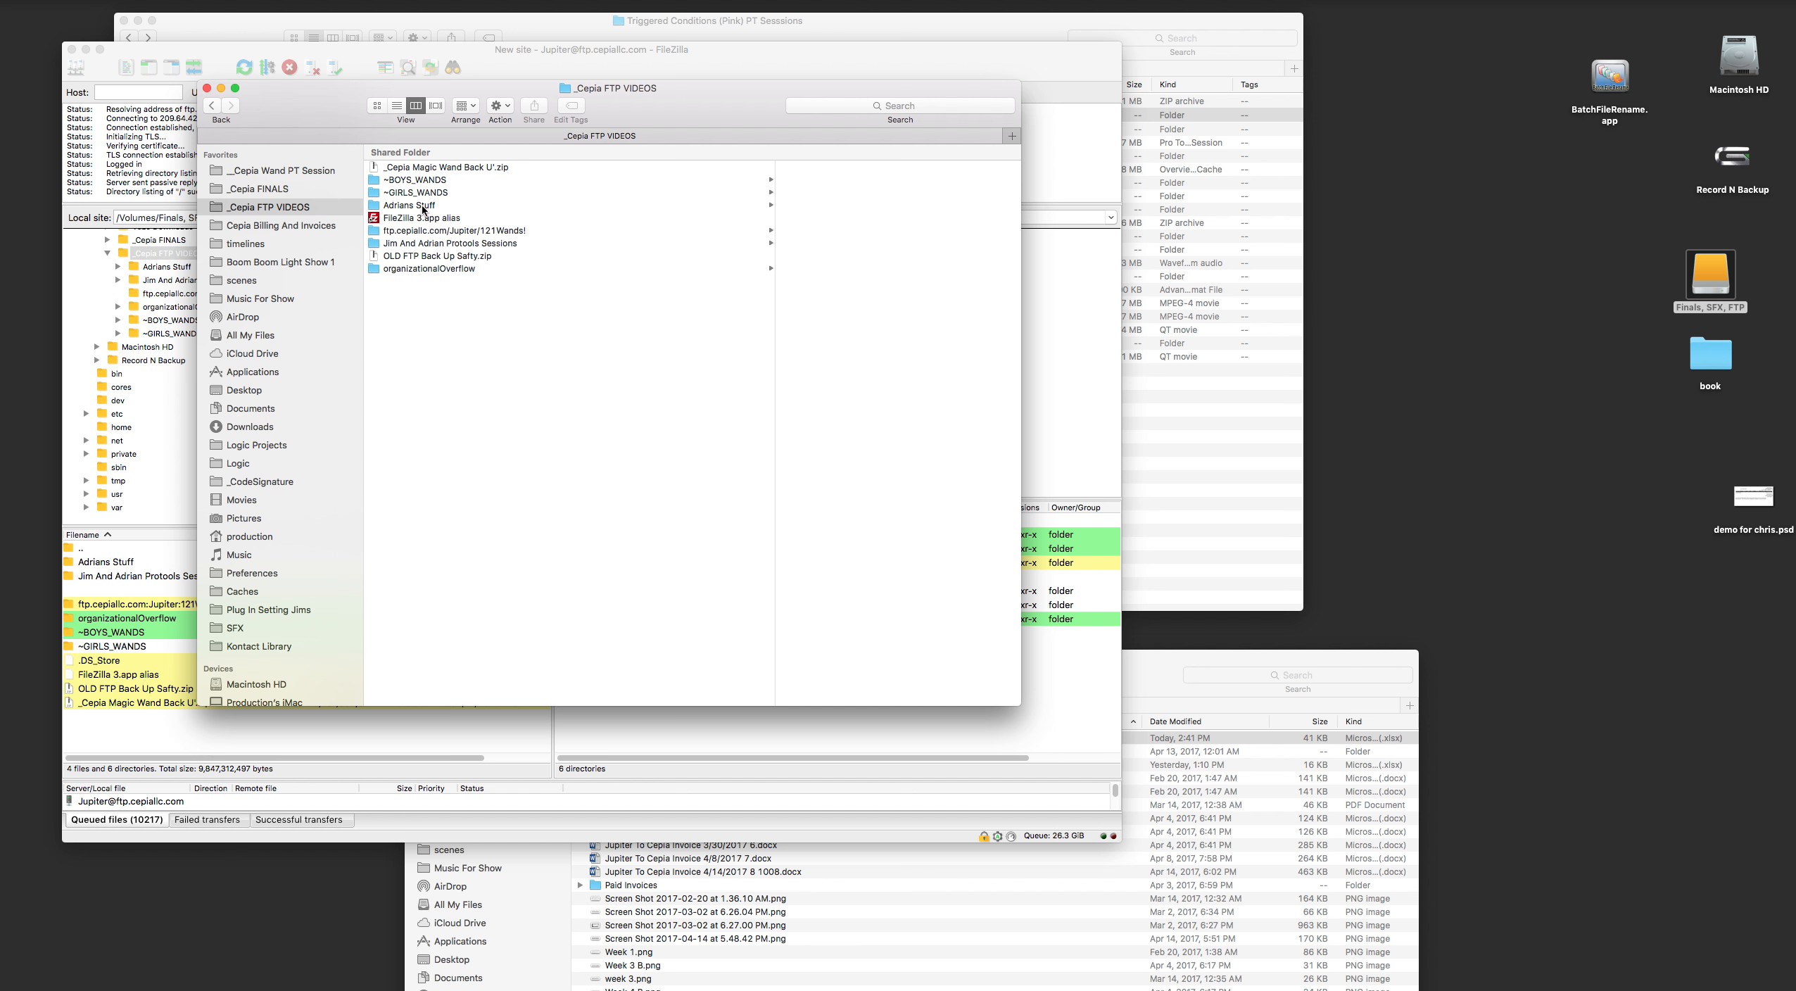
left_click(420, 205)
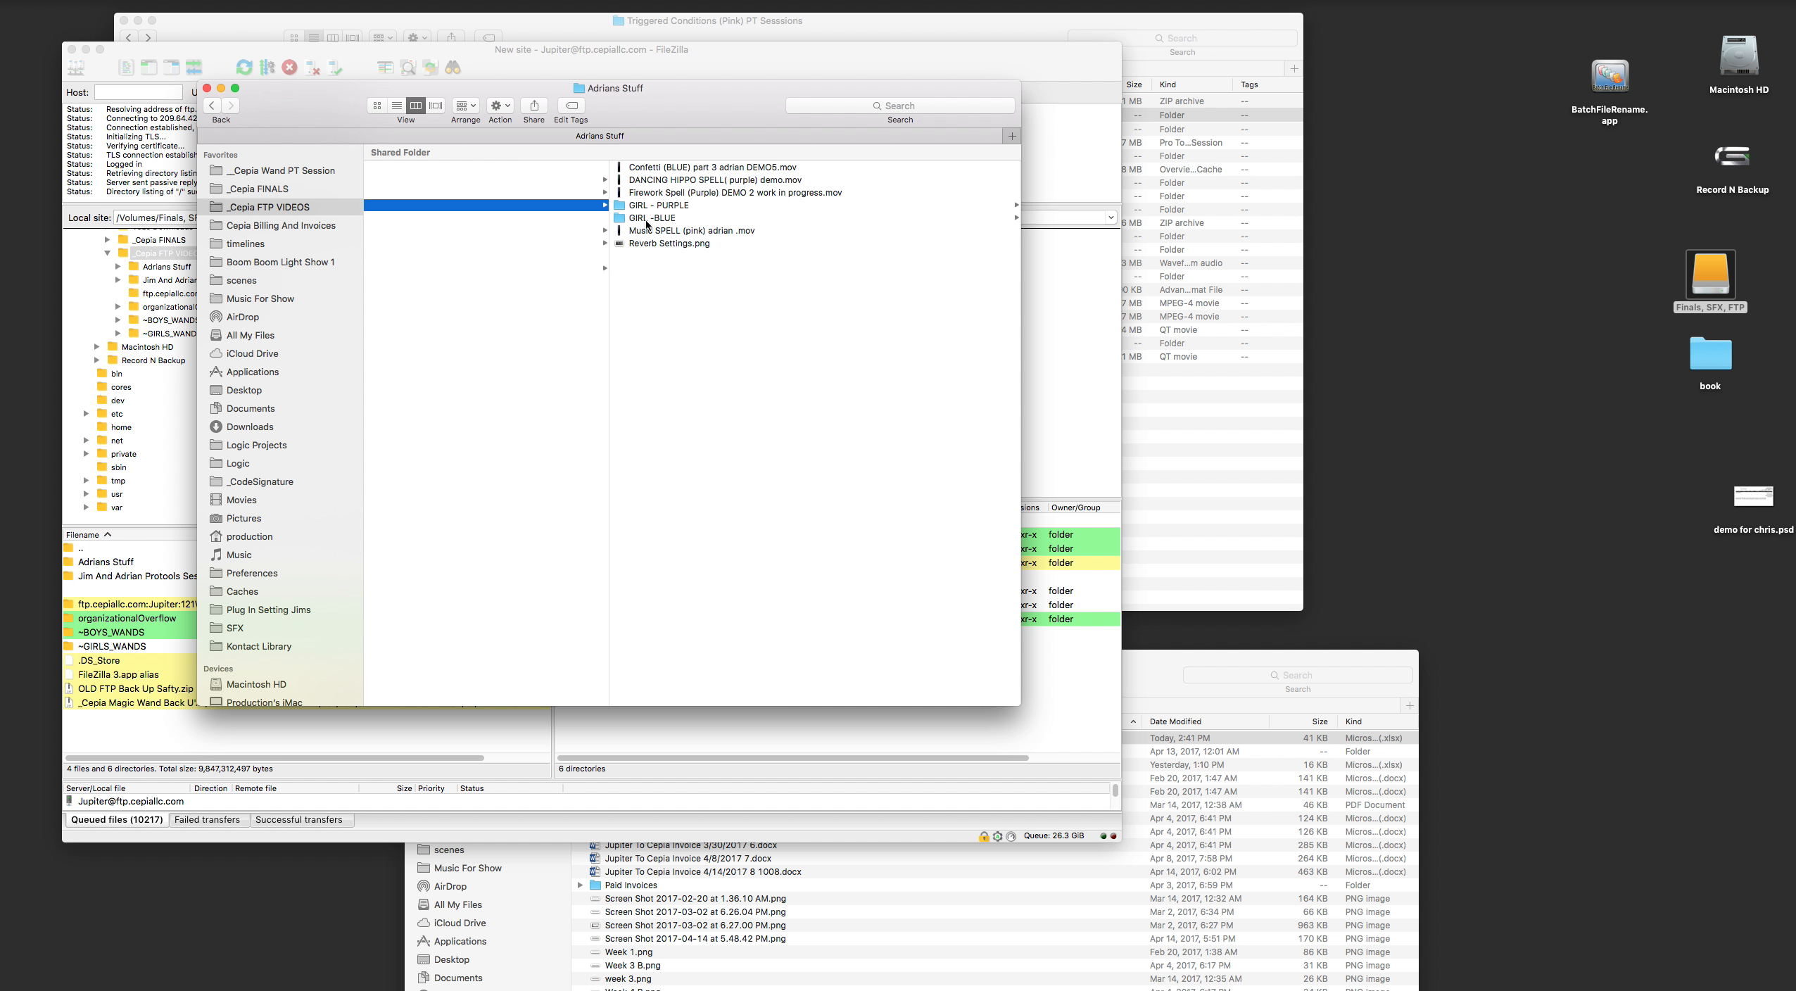
left_click(668, 219)
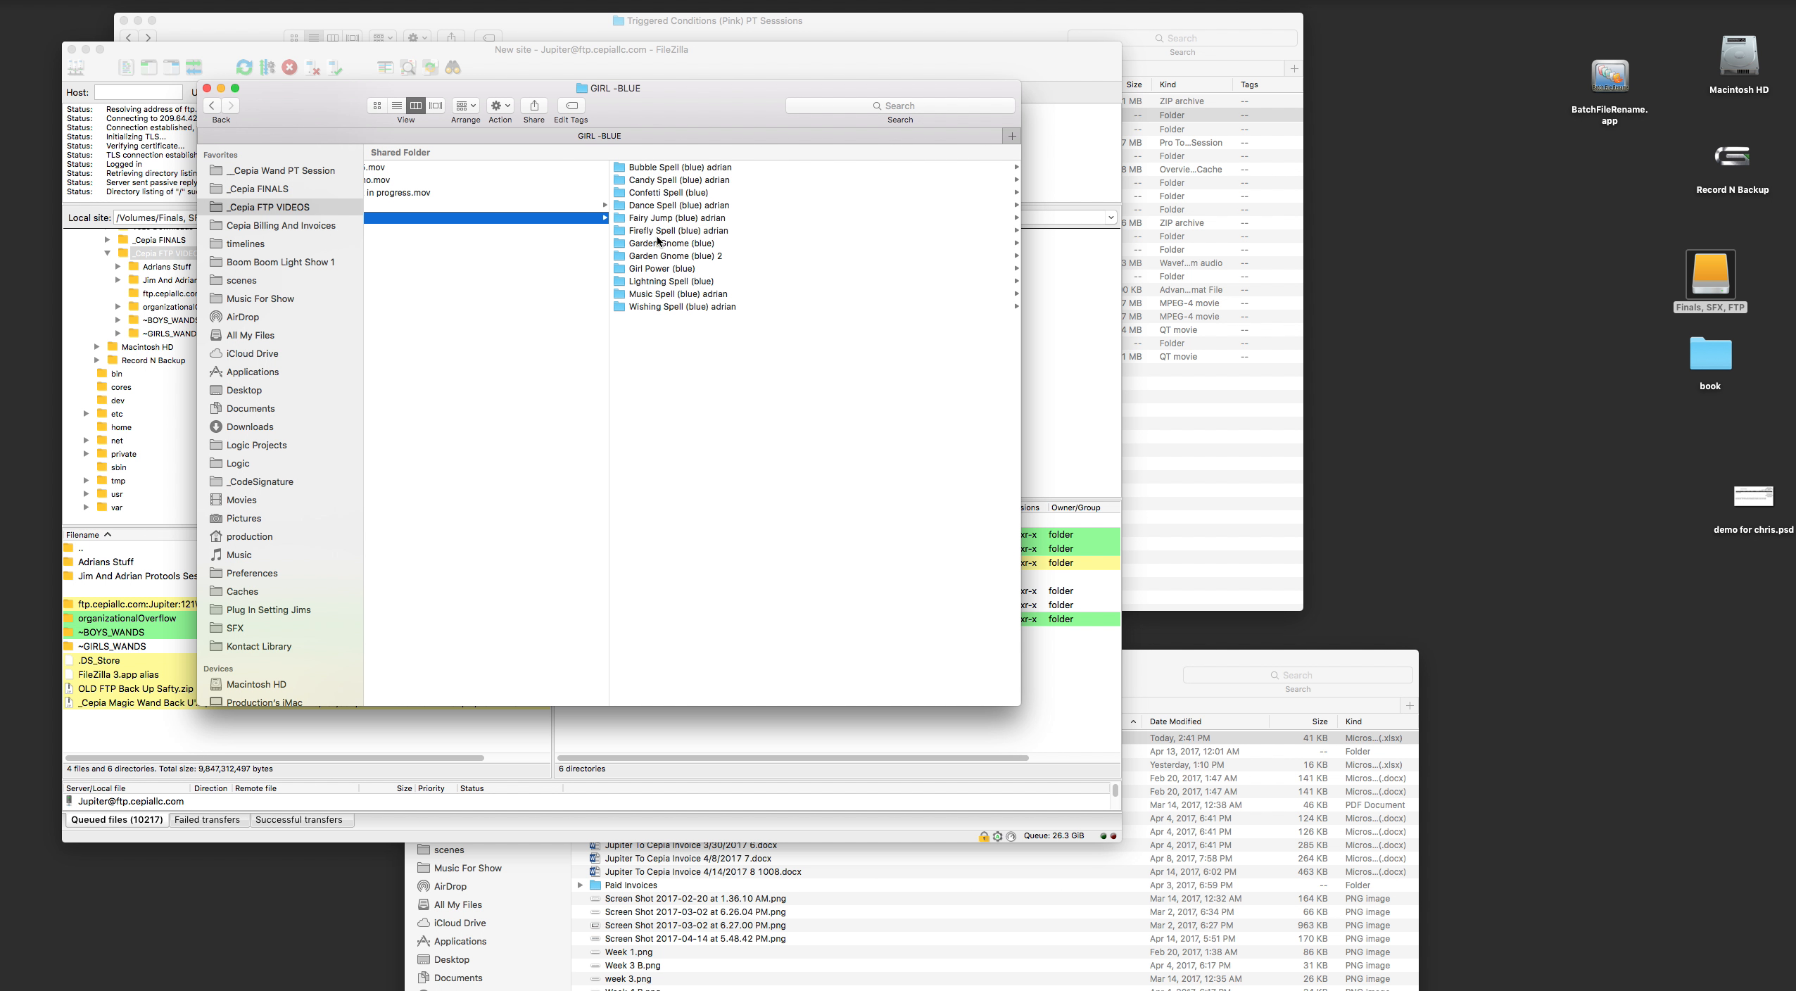
left_click(660, 217)
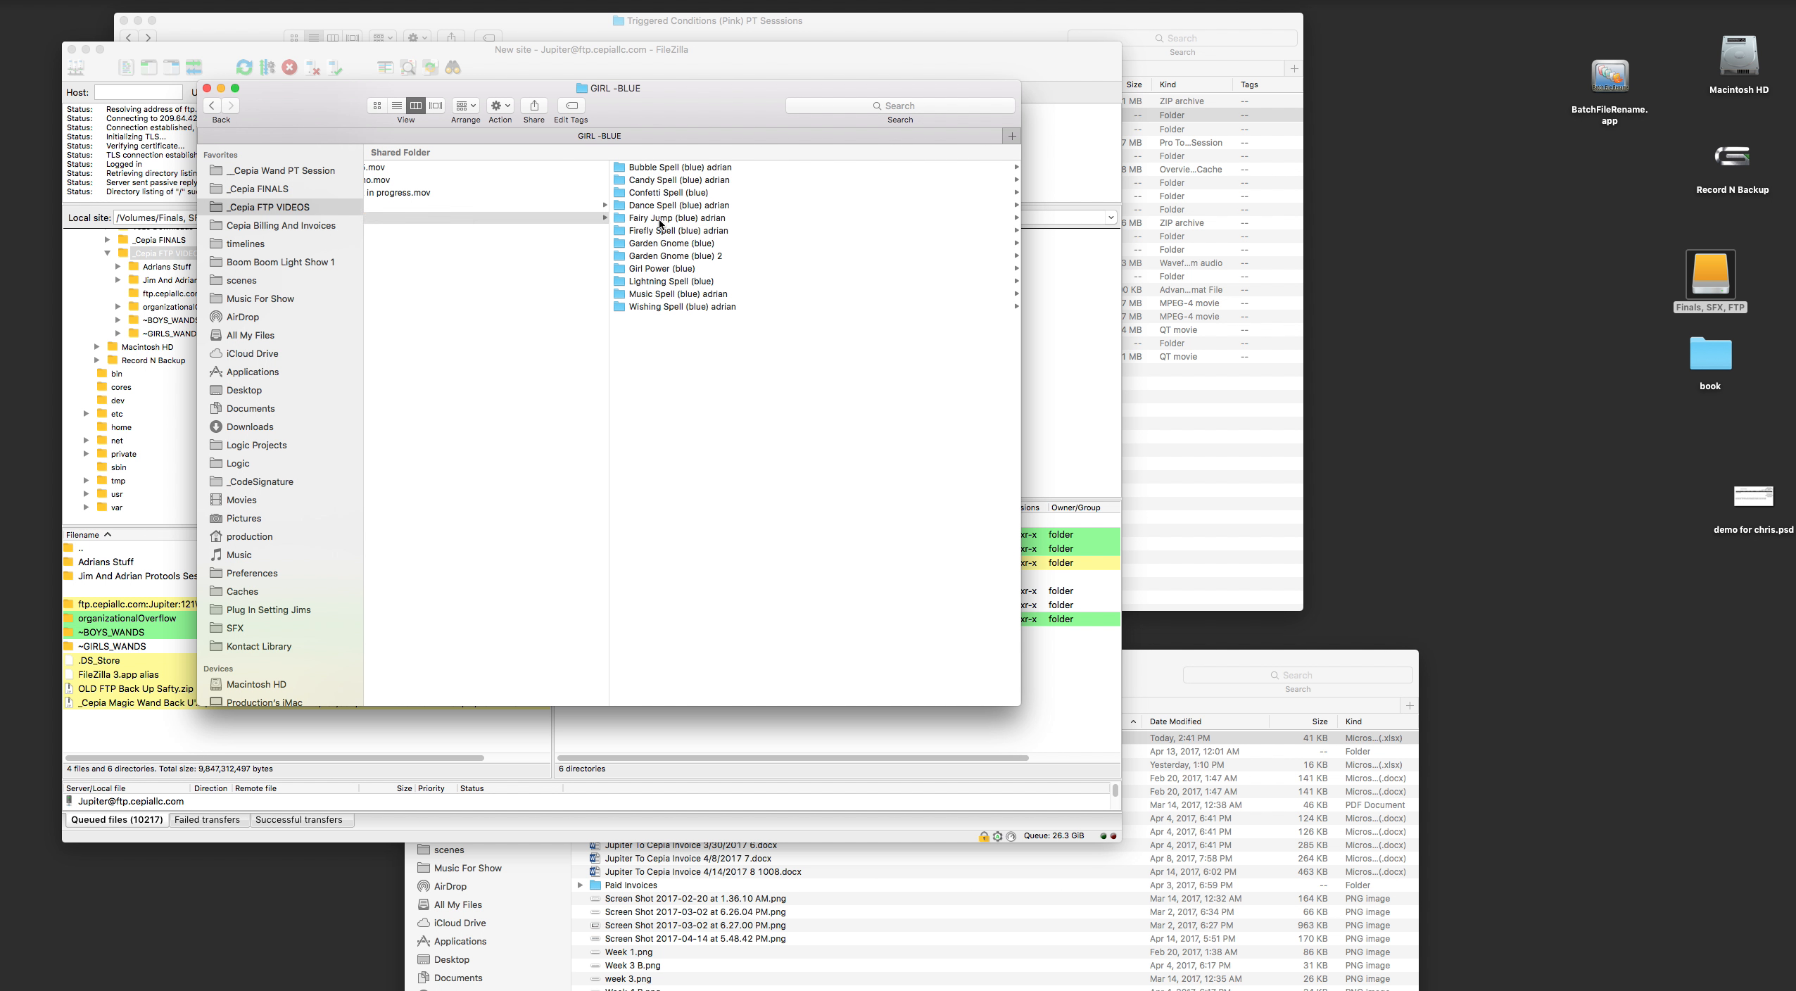
left_click(210, 104)
left_click(210, 104)
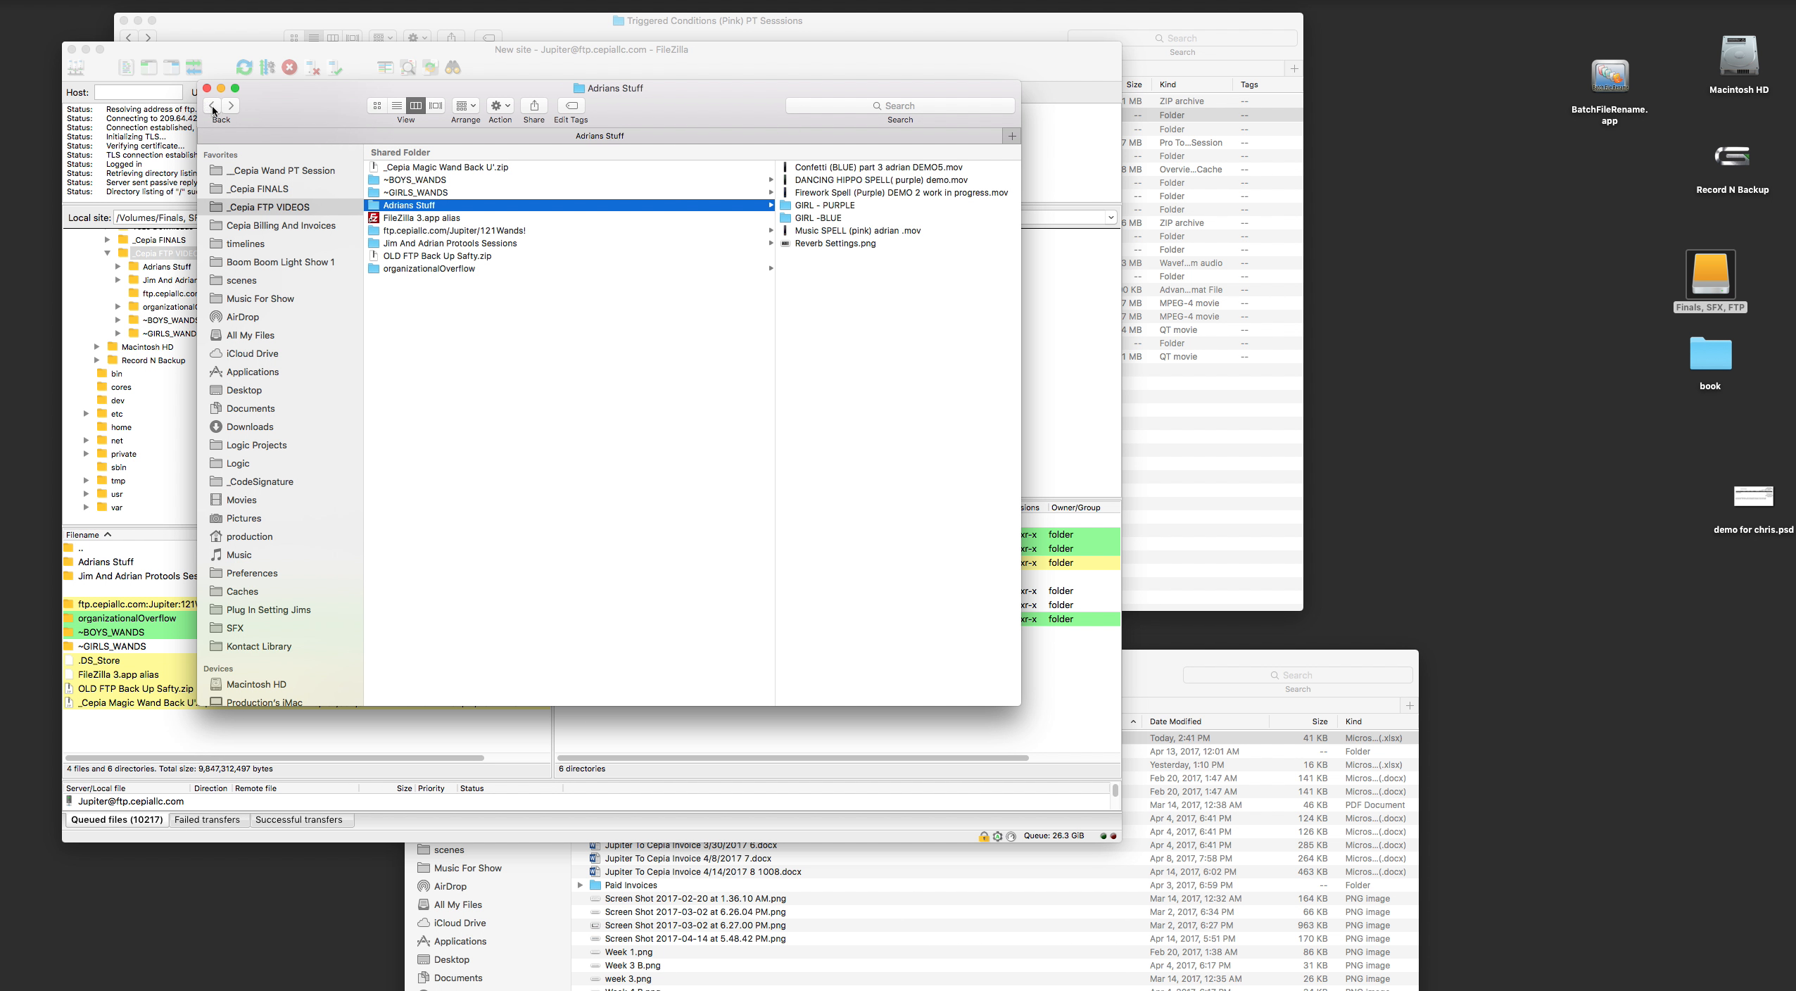
left_click_drag(304, 105, 831, 333)
Step: Return to FileZilla, dismiss the bookmark manager without changes and open ~GIRLS_WANDS/BlueWand/SPELLS on the remote site
left_click(693, 152)
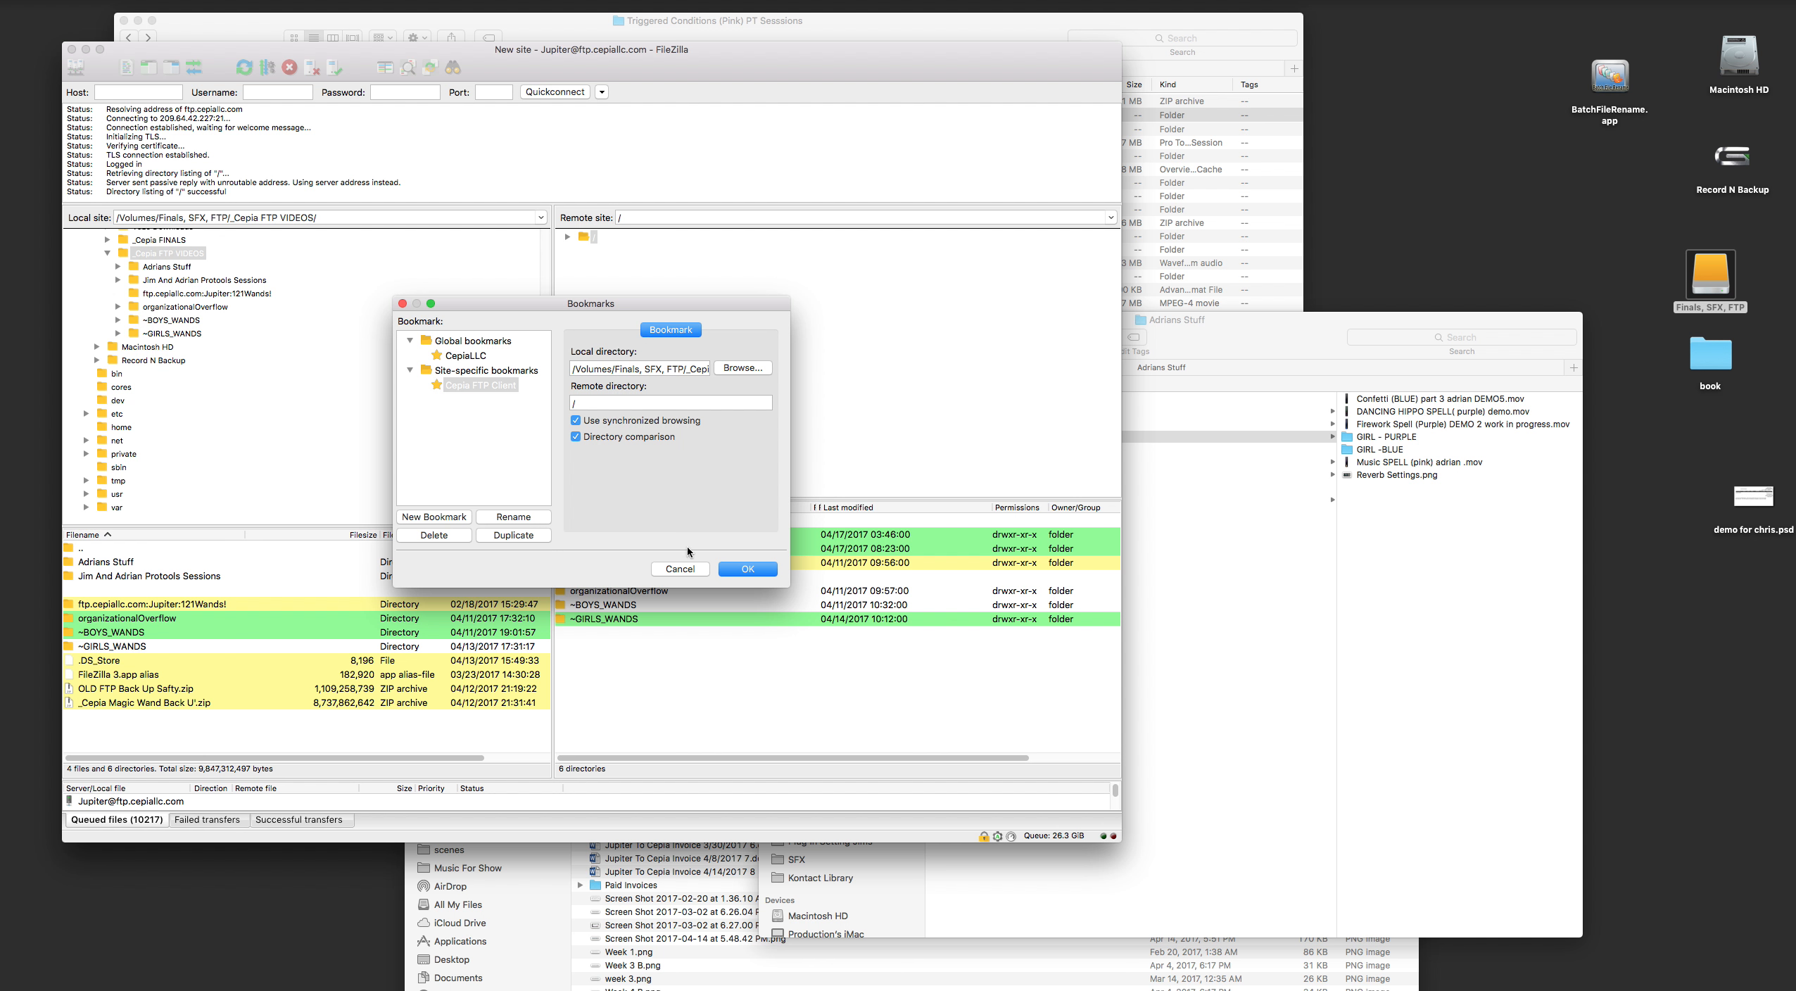
left_click(680, 569)
left_click(567, 237)
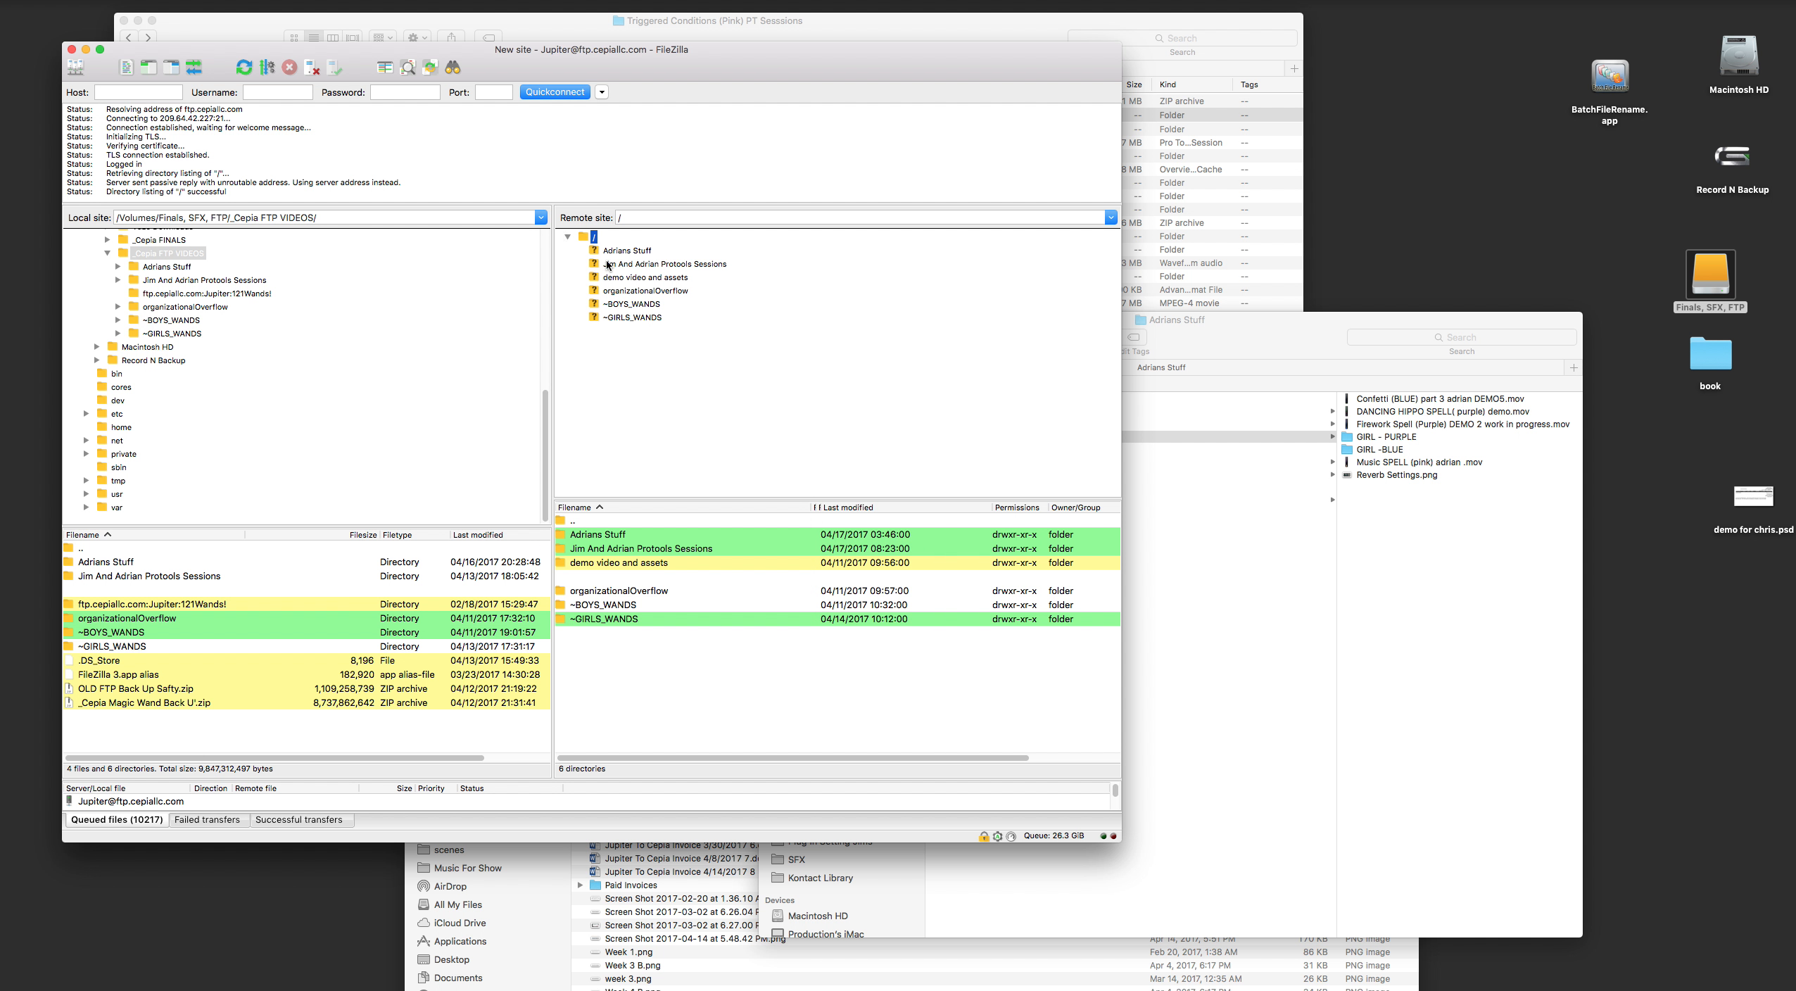
left_click(632, 318)
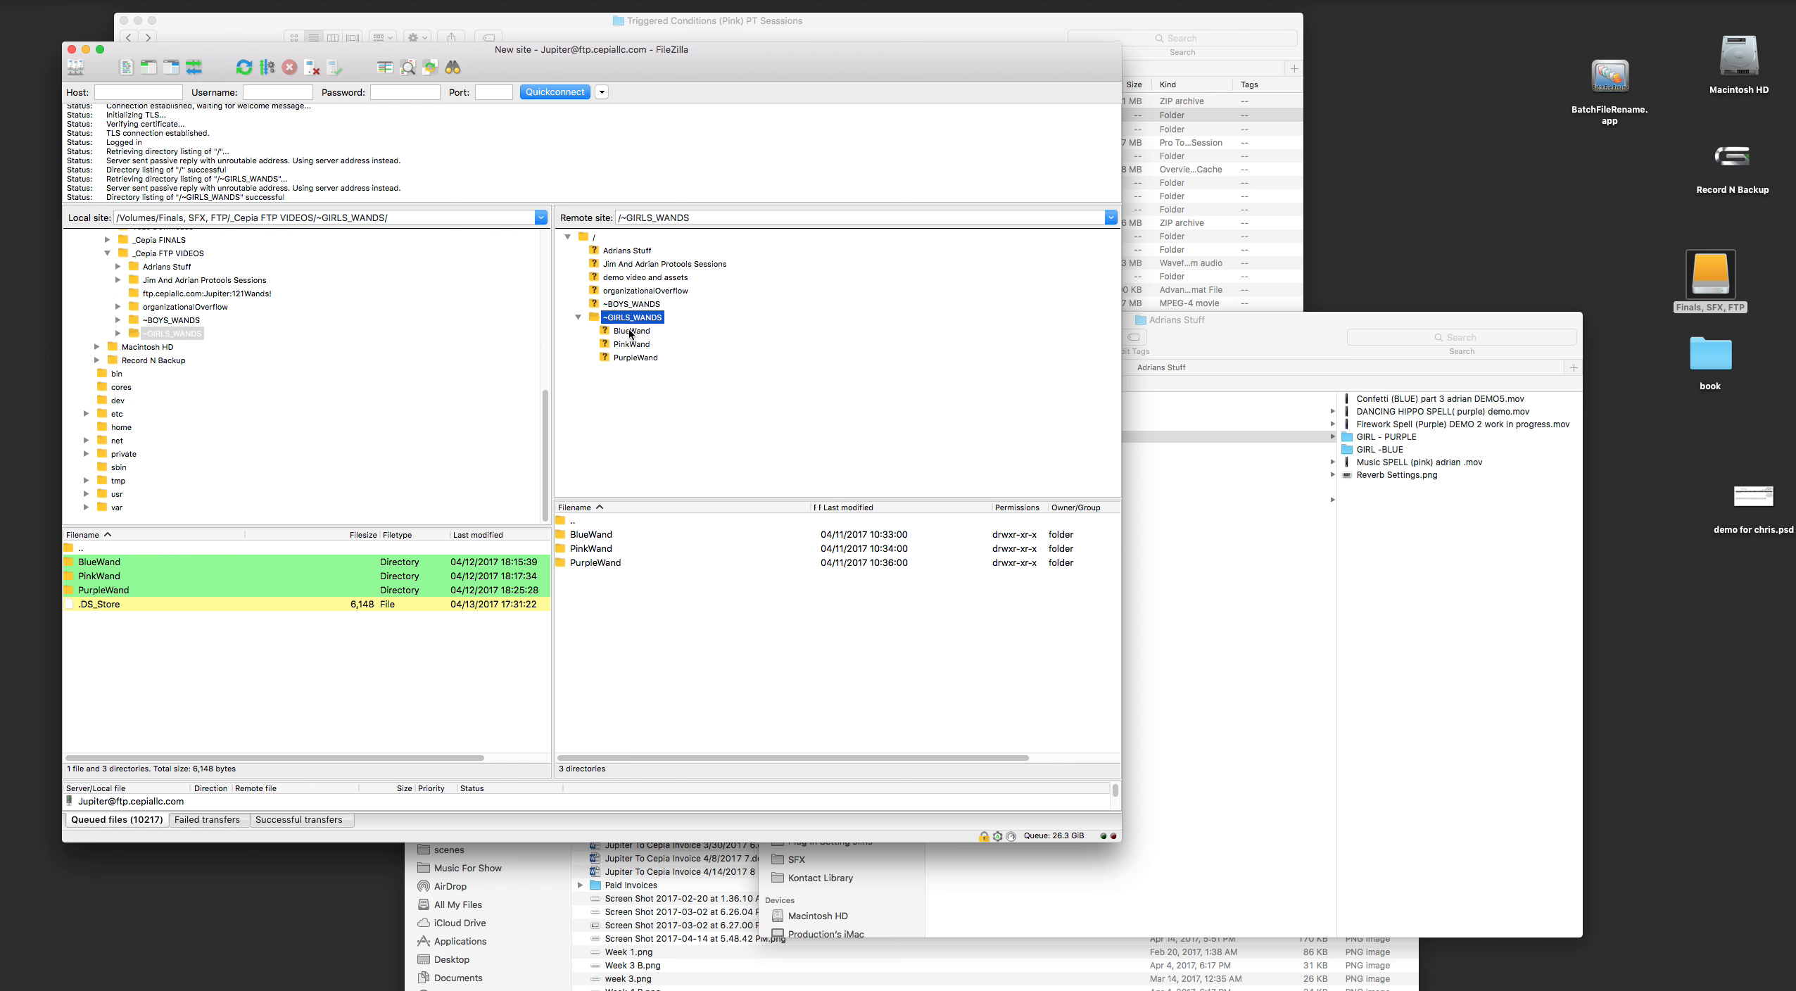
left_click(630, 332)
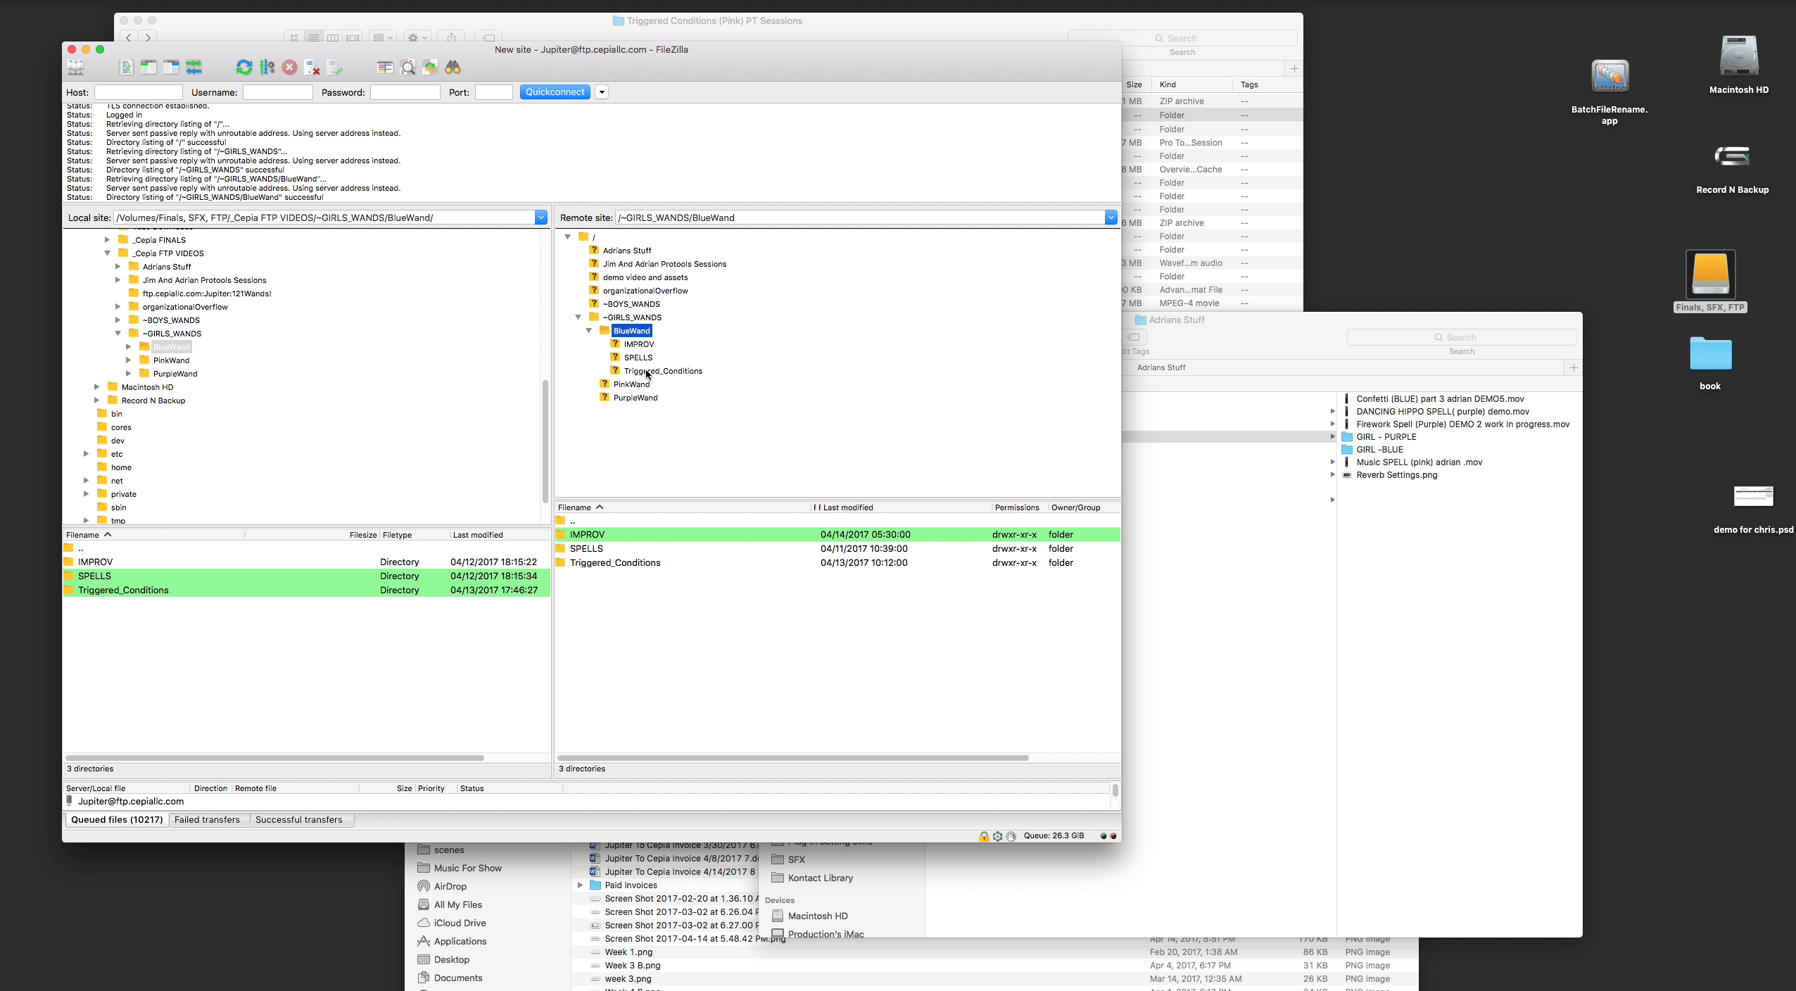
left_click(638, 357)
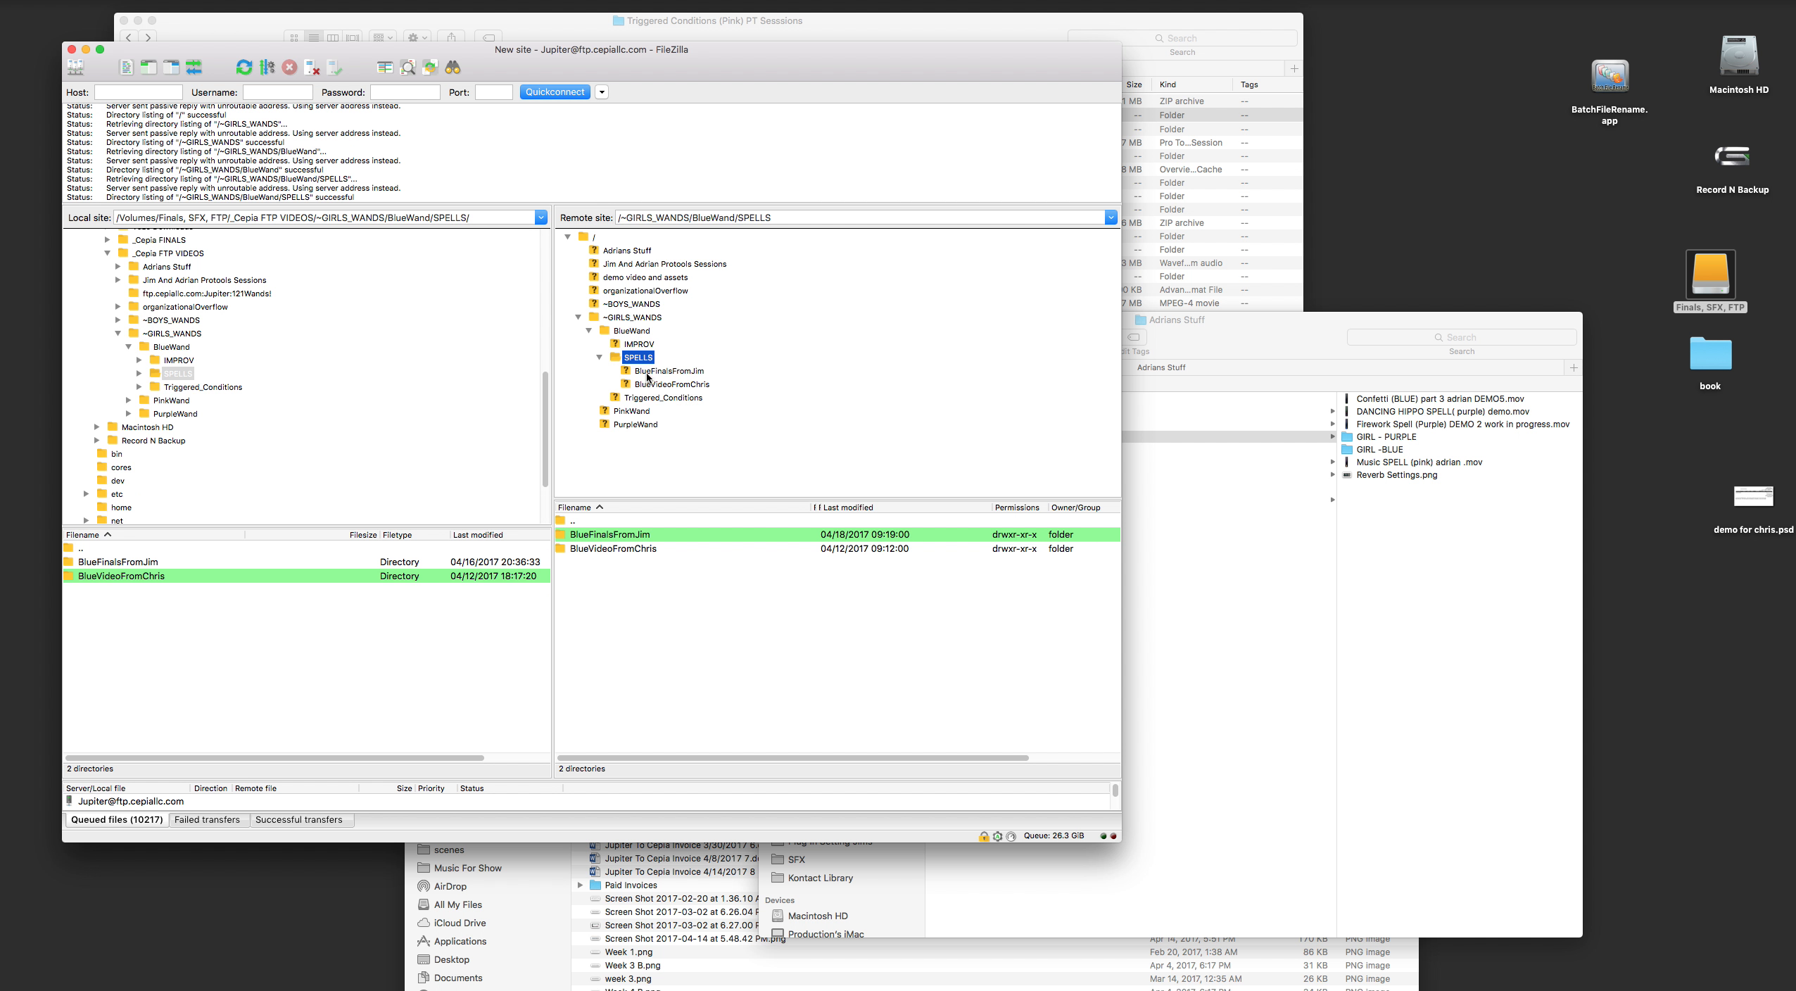
Step: Download Thumbs.db from the remote BubbleSPELL(blue) and CandySPELL(blue) video folders to the matching local folders
left_click(673, 380)
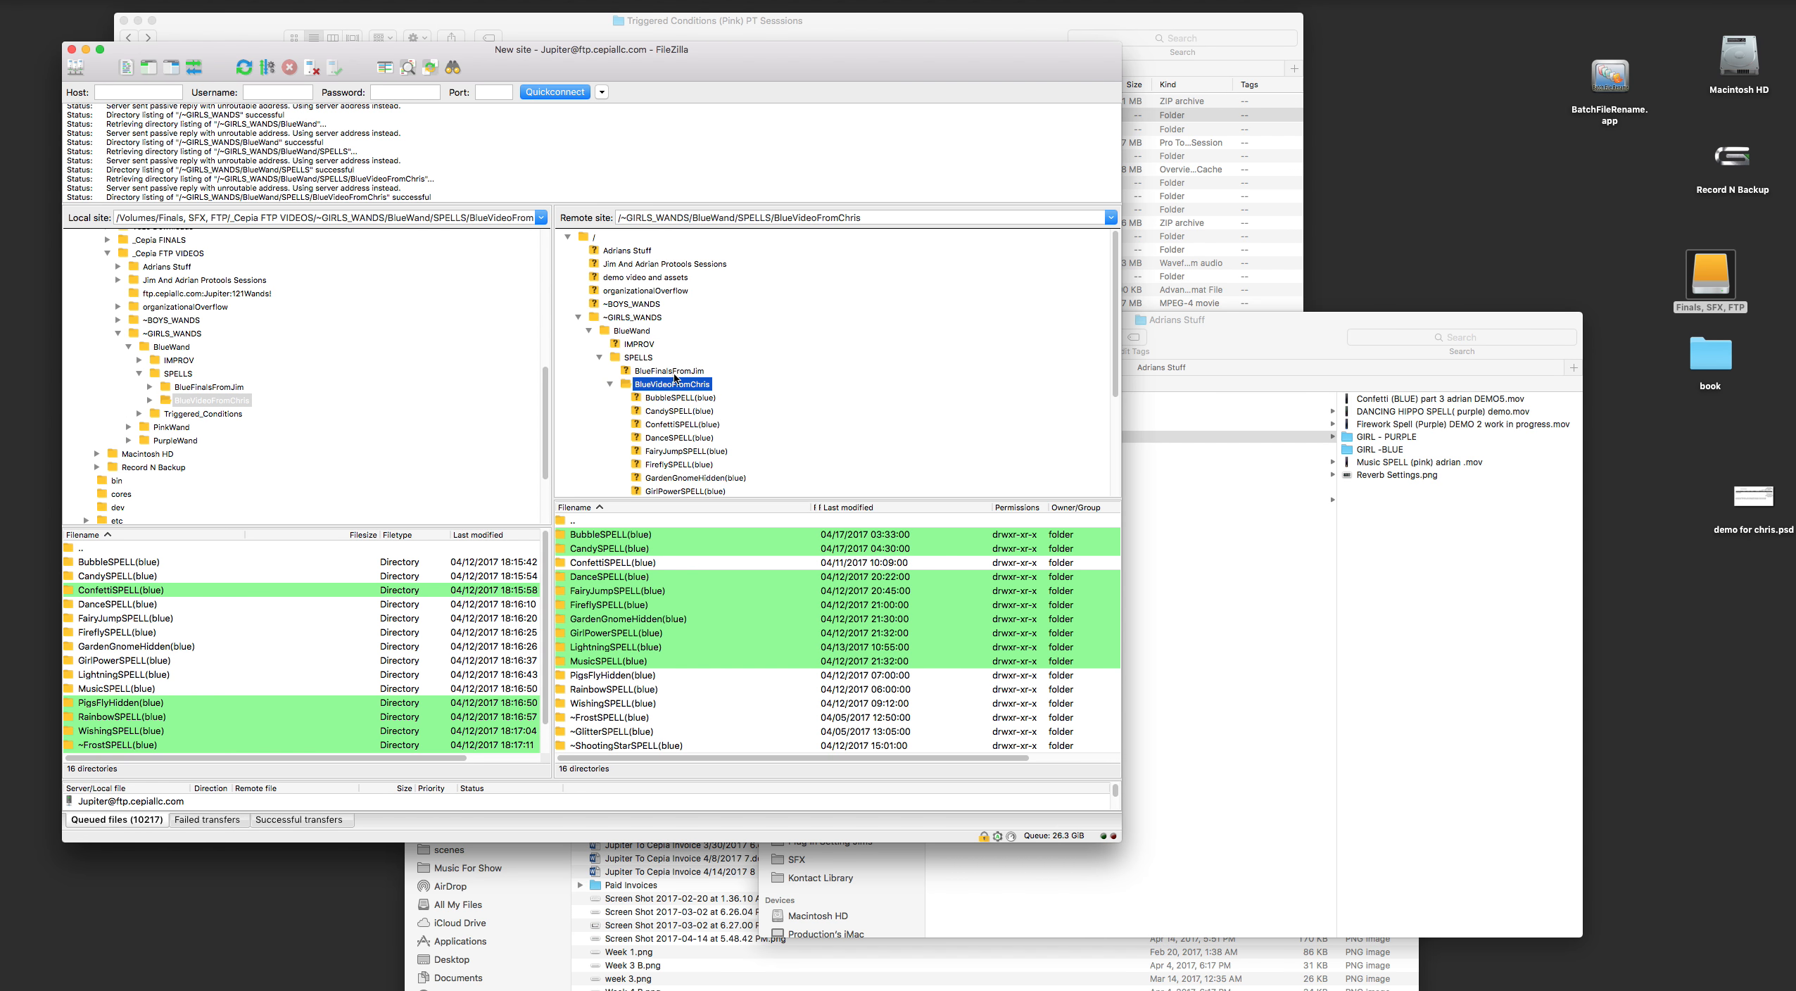
left_click(653, 398)
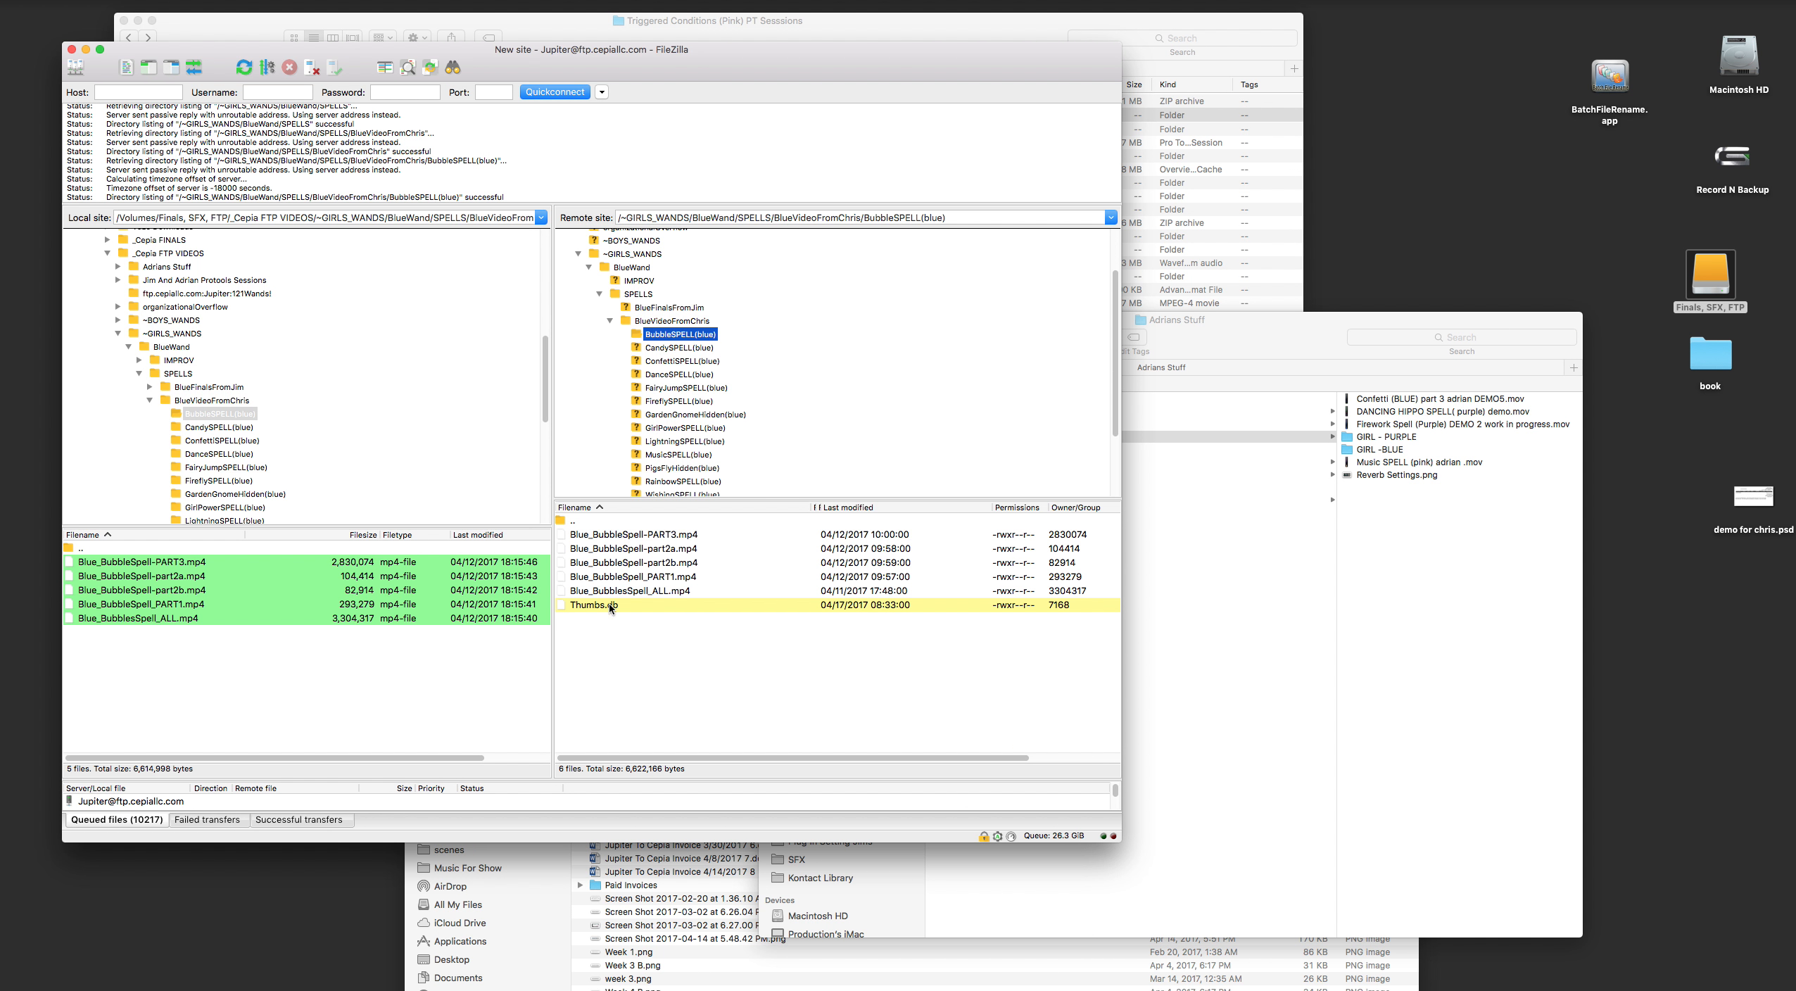
double_click(646, 600)
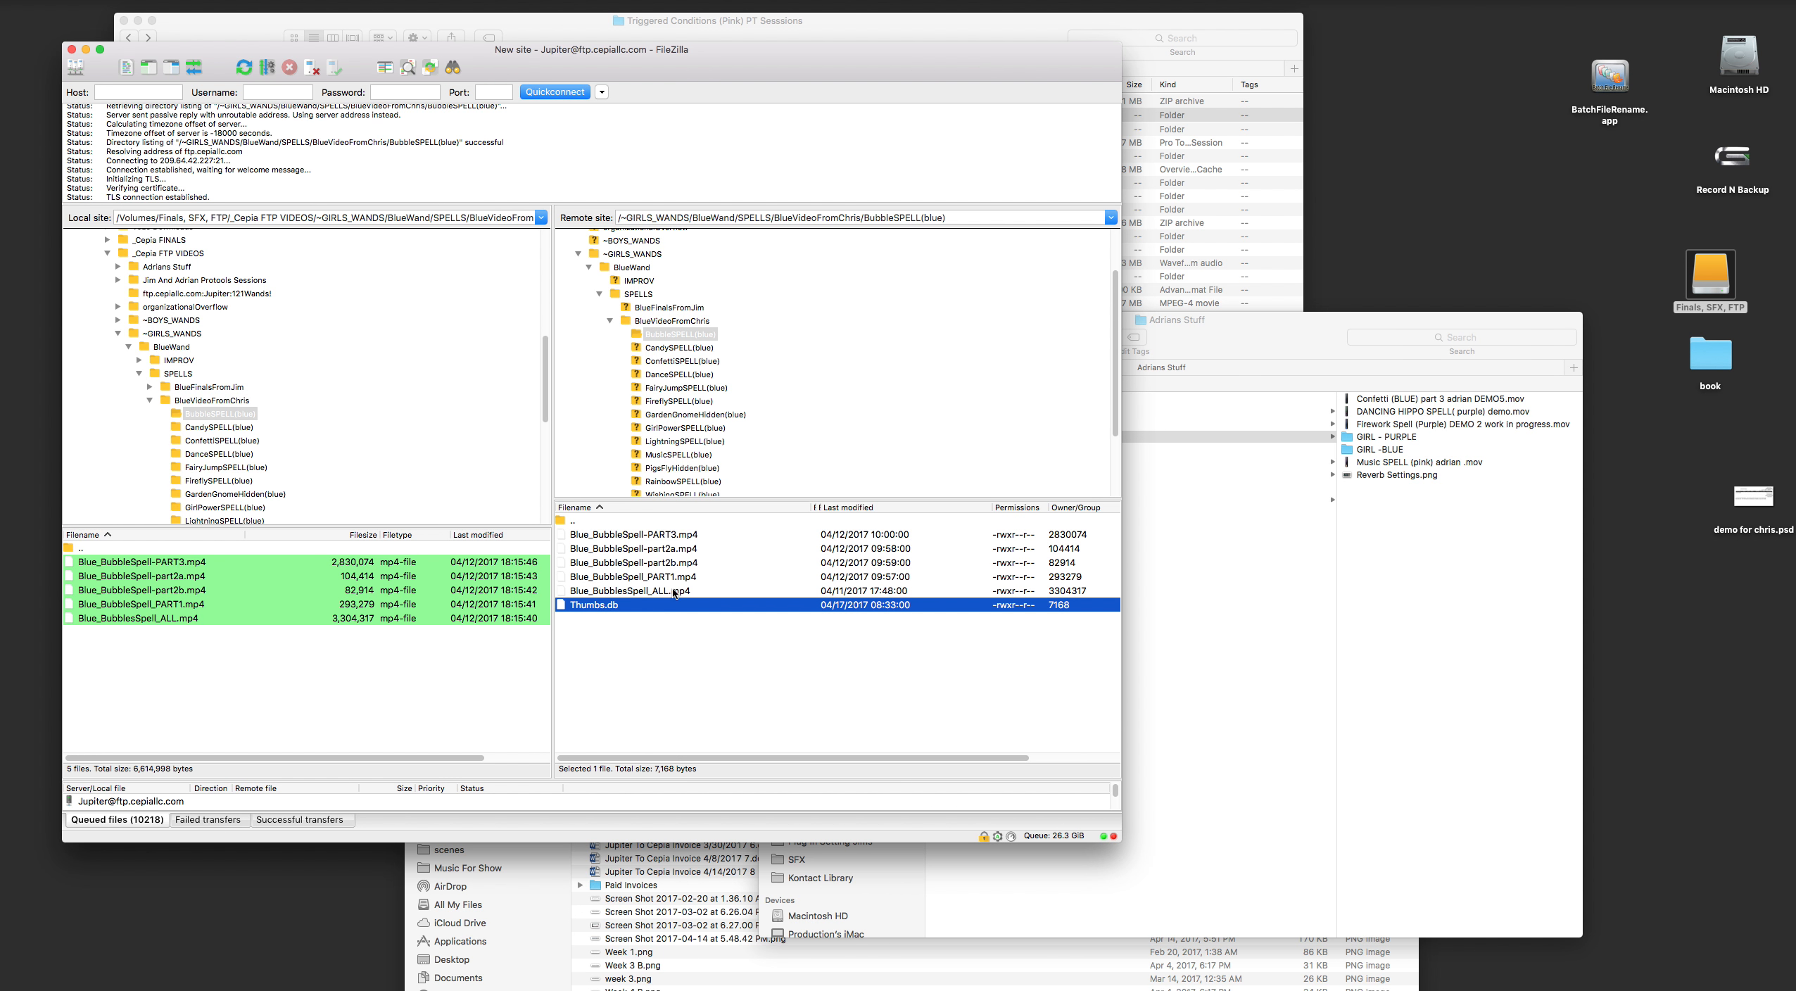
left_click(660, 349)
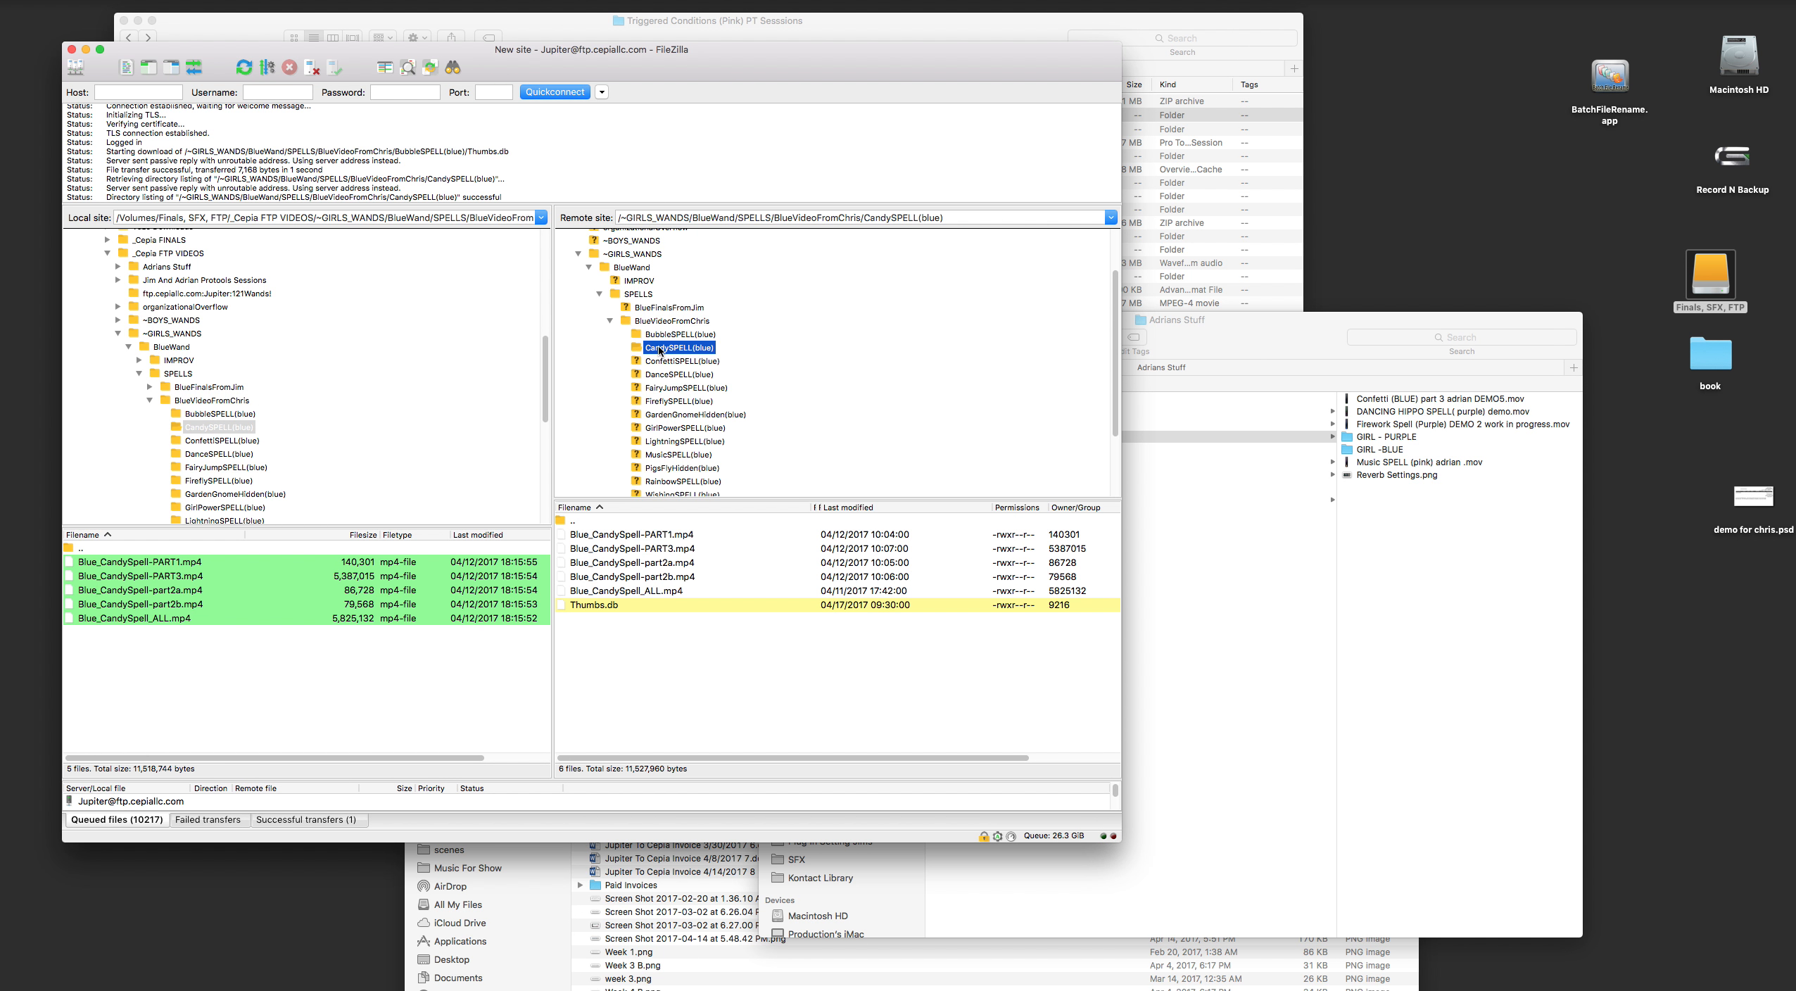
double_click(629, 607)
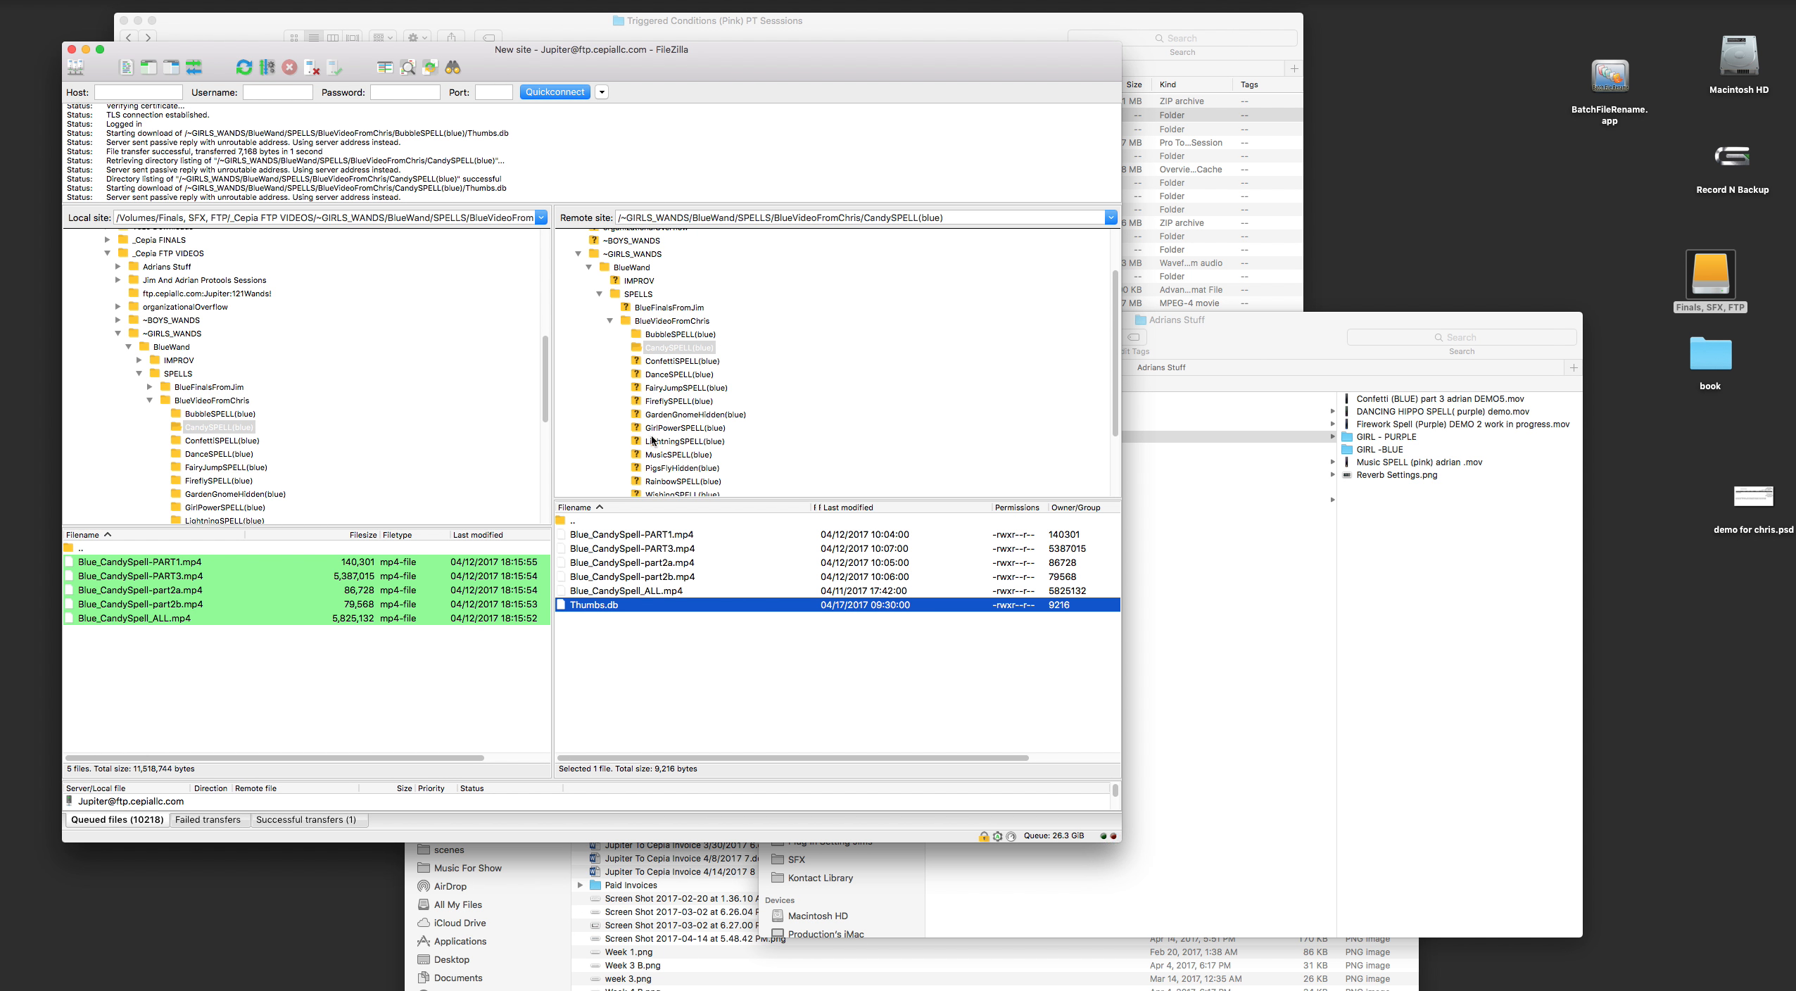
Step: Request BlueConfettiSpell-PART3.mp4 from ConfettiSPELL(blue), always overwriting only if the size differs or the source is newer
left_click(659, 361)
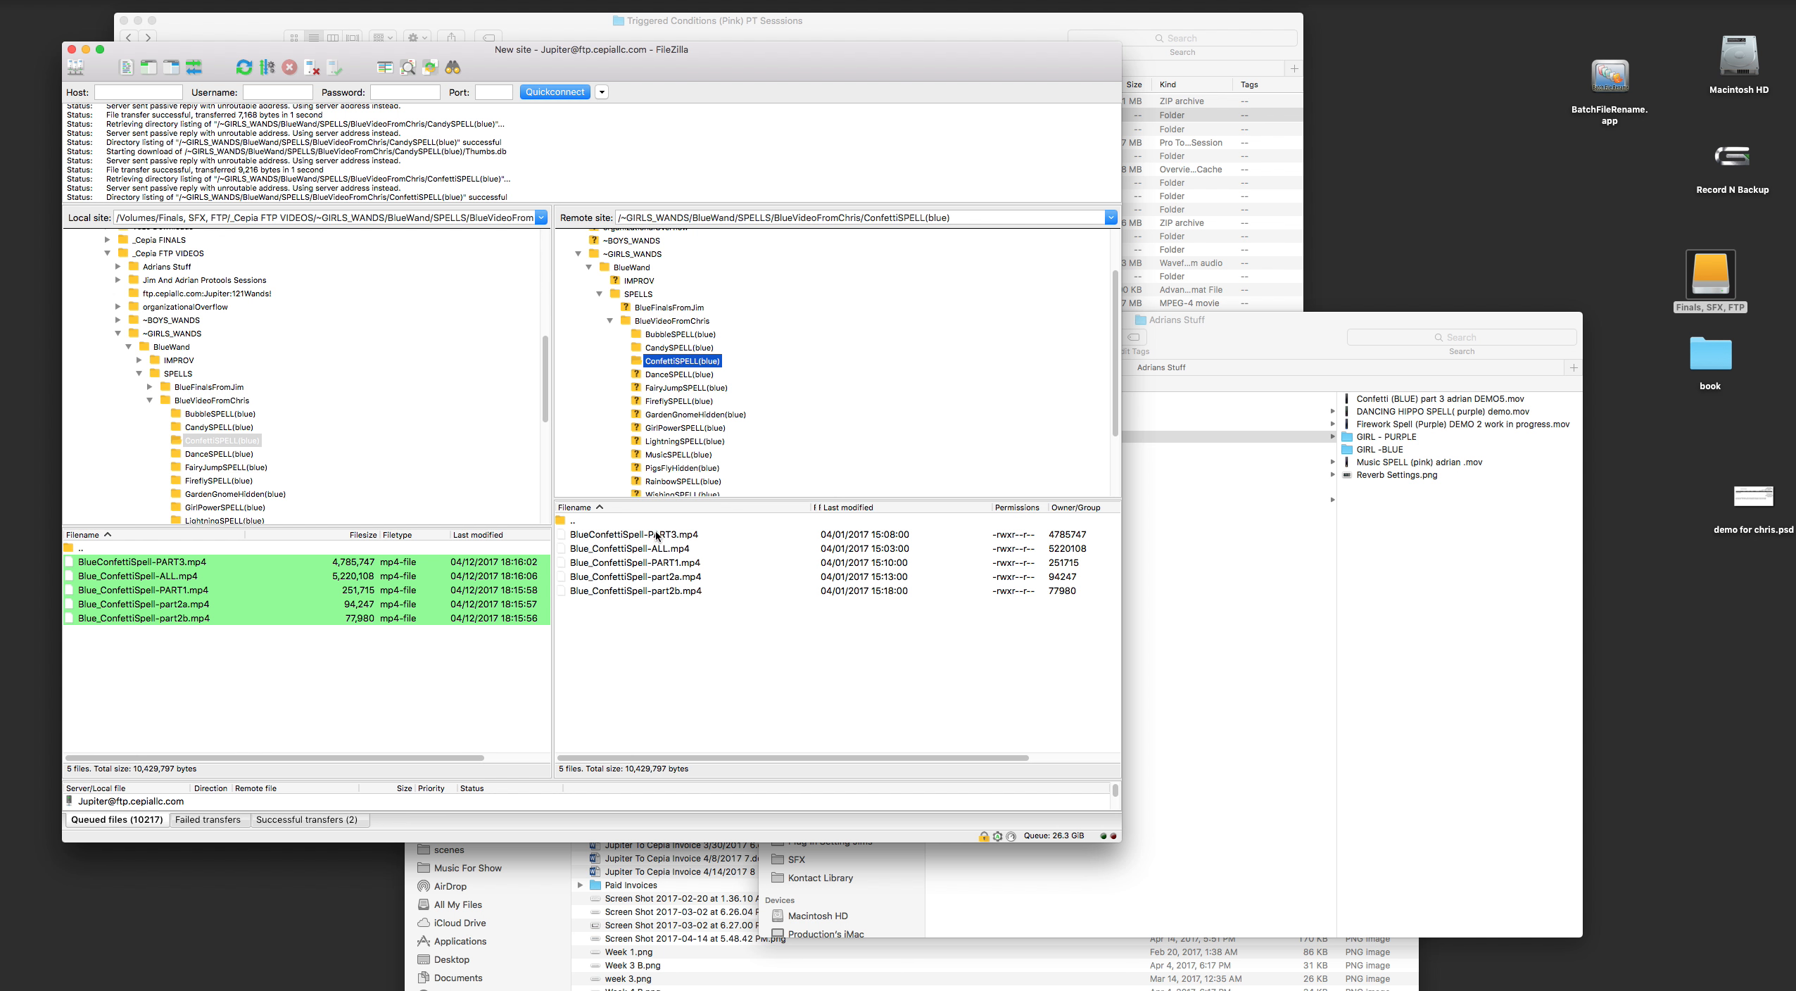
double_click(642, 535)
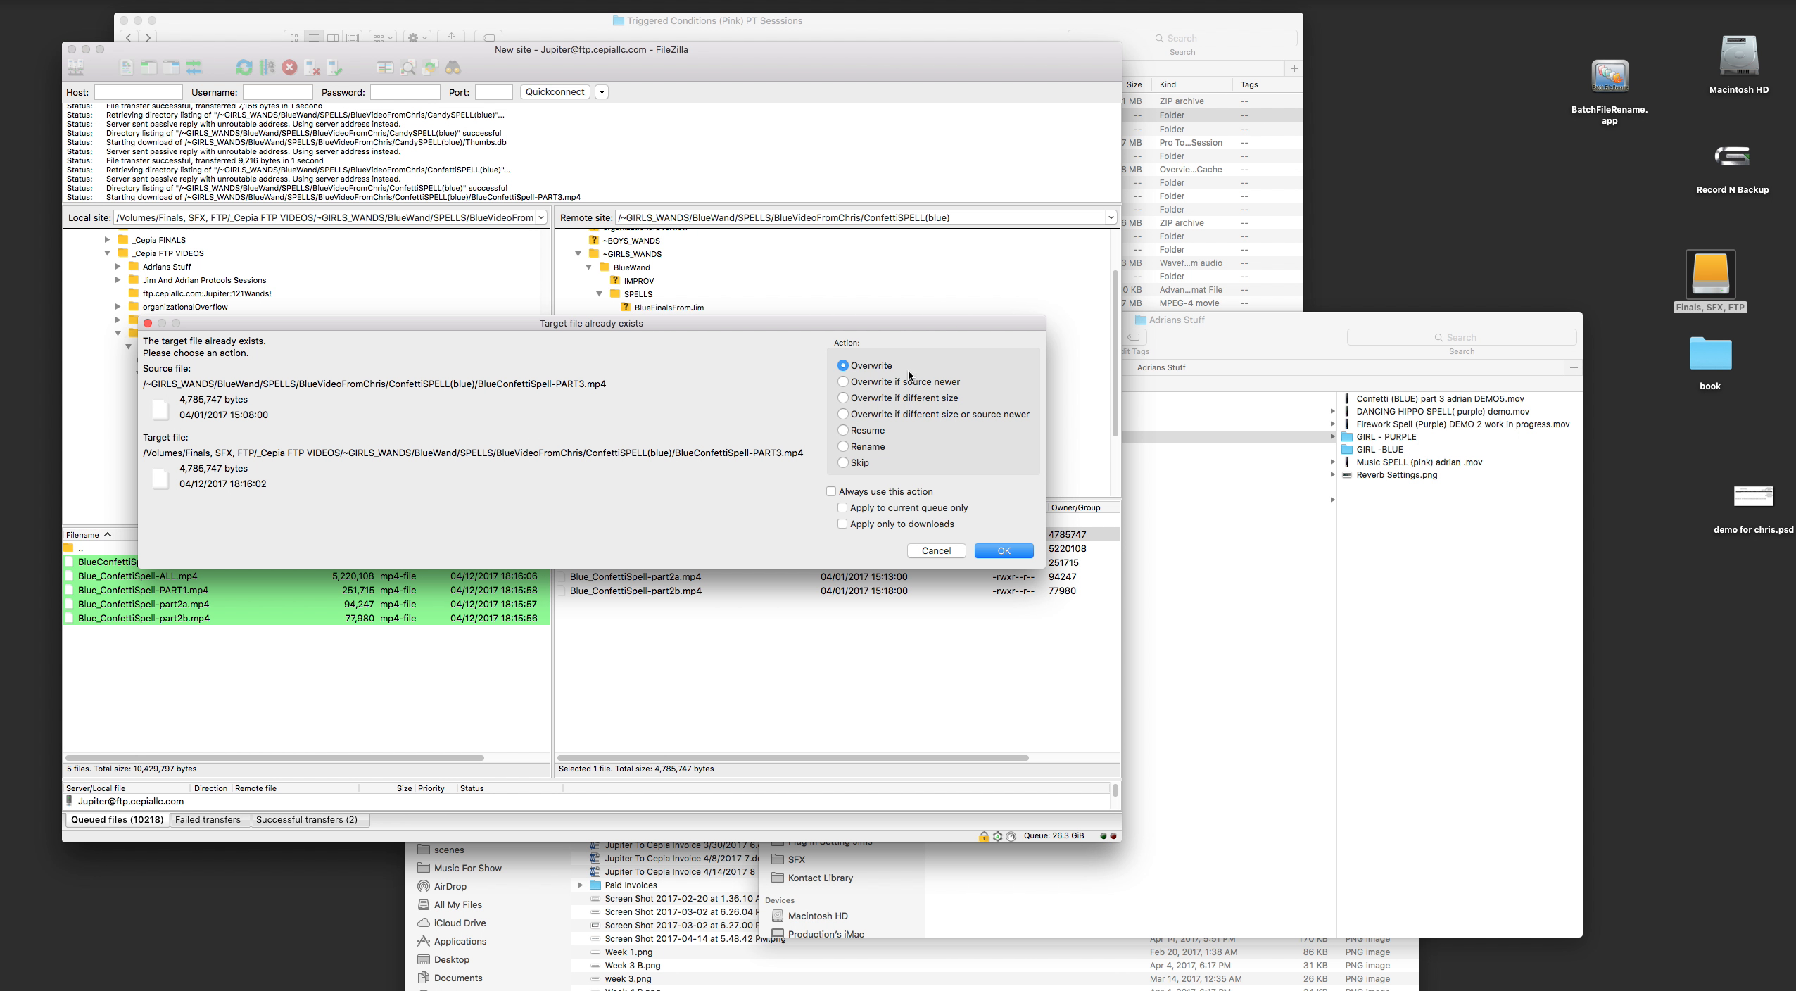
left_click(898, 414)
left_click(870, 492)
left_click(1004, 551)
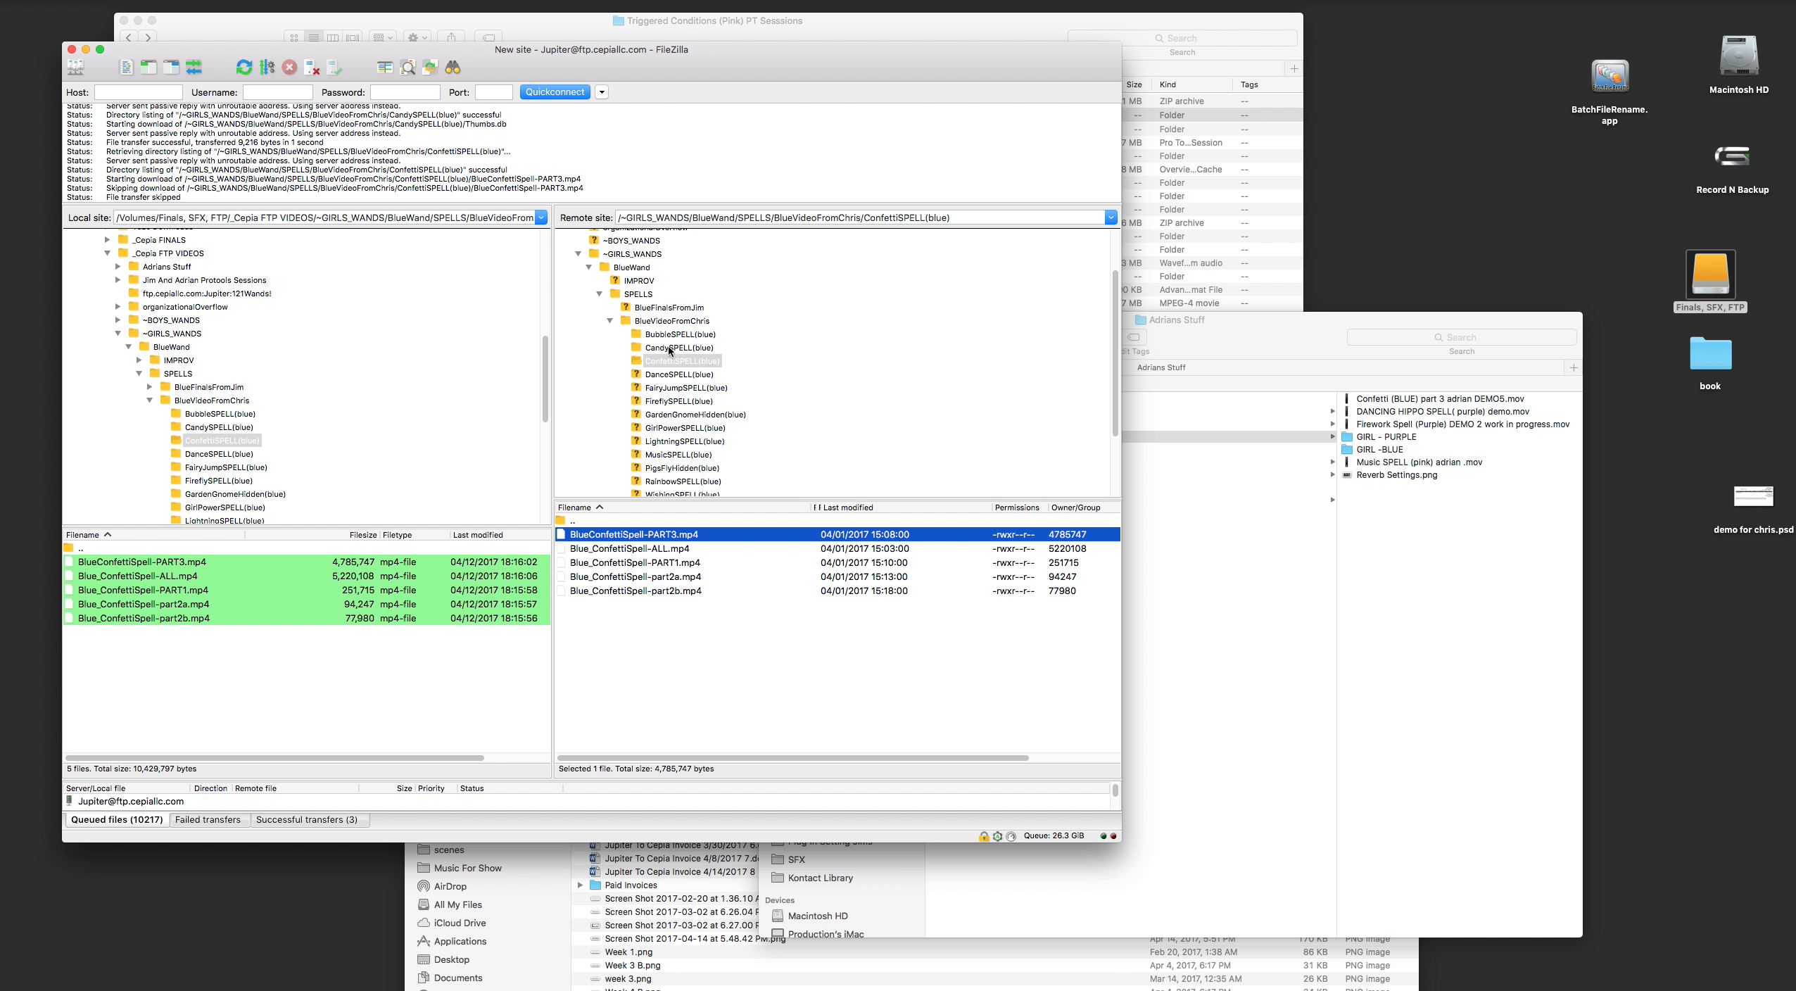
Step: Collapse the remote tree up to ~GIRLS_WANDS, check the Cepia bookmarks again and reposition the FileZilla window
left_click(609, 321)
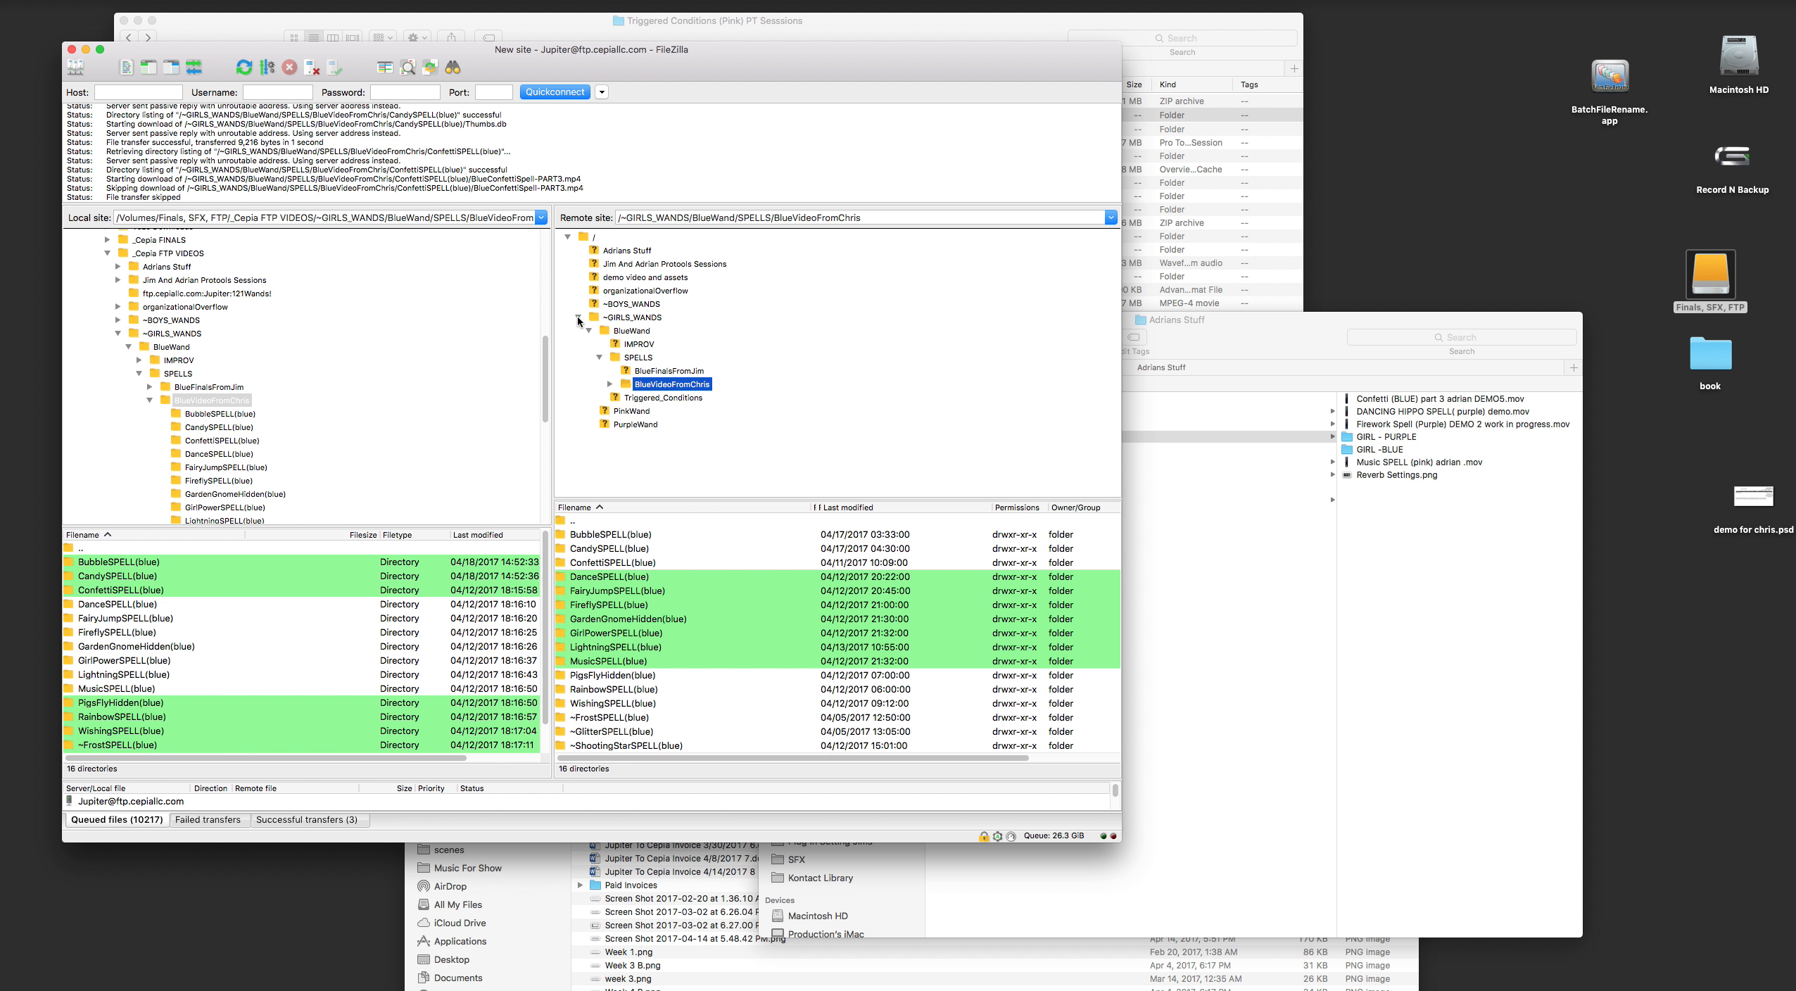
left_click(578, 318)
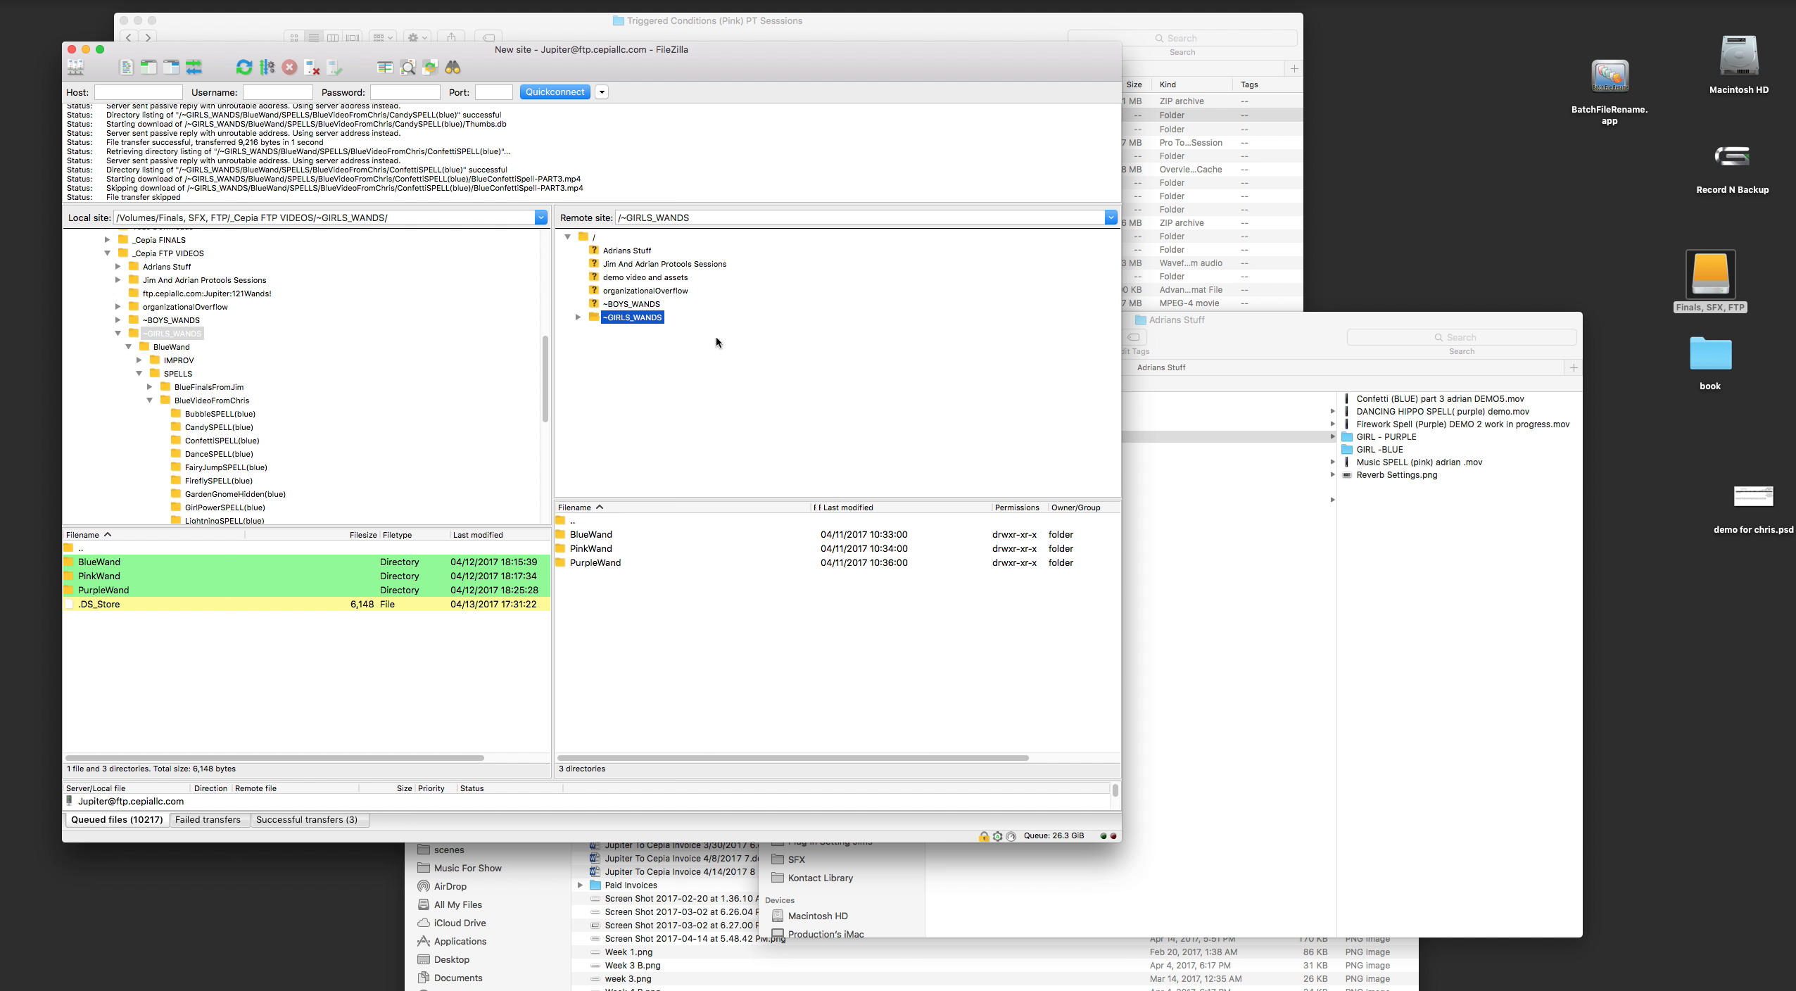
left_click_drag(628, 60, 661, 72)
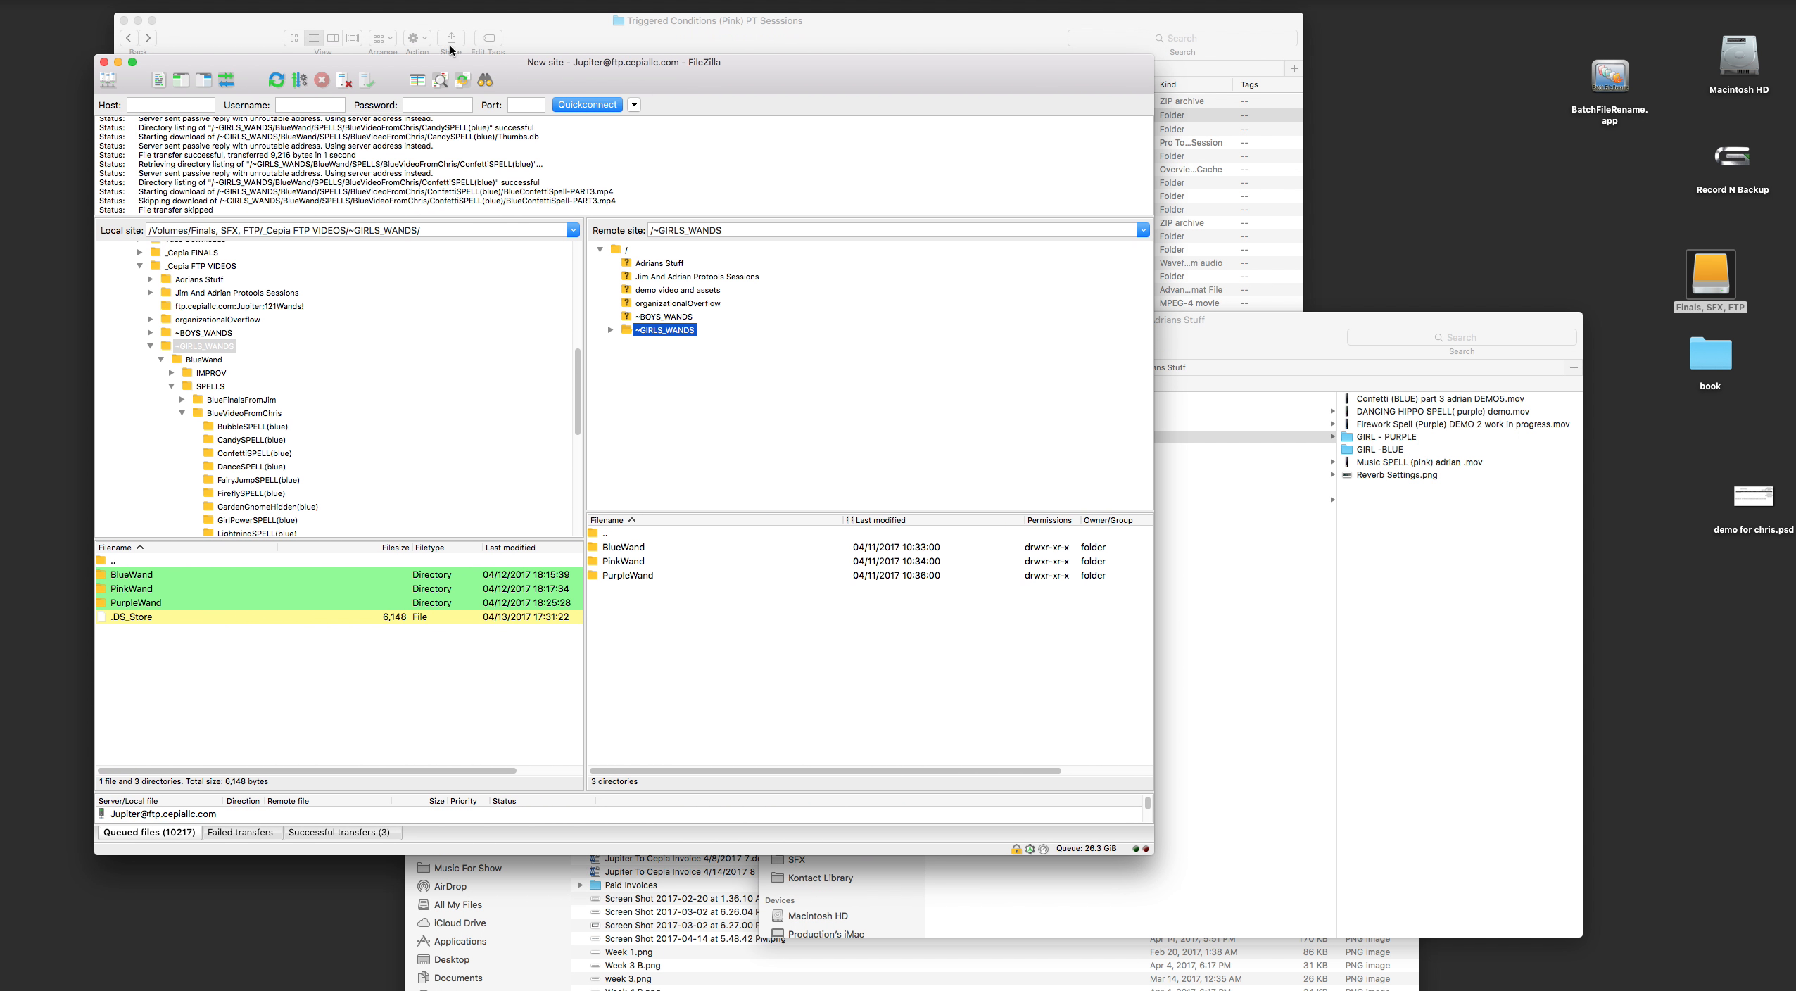
left_click(298, 0)
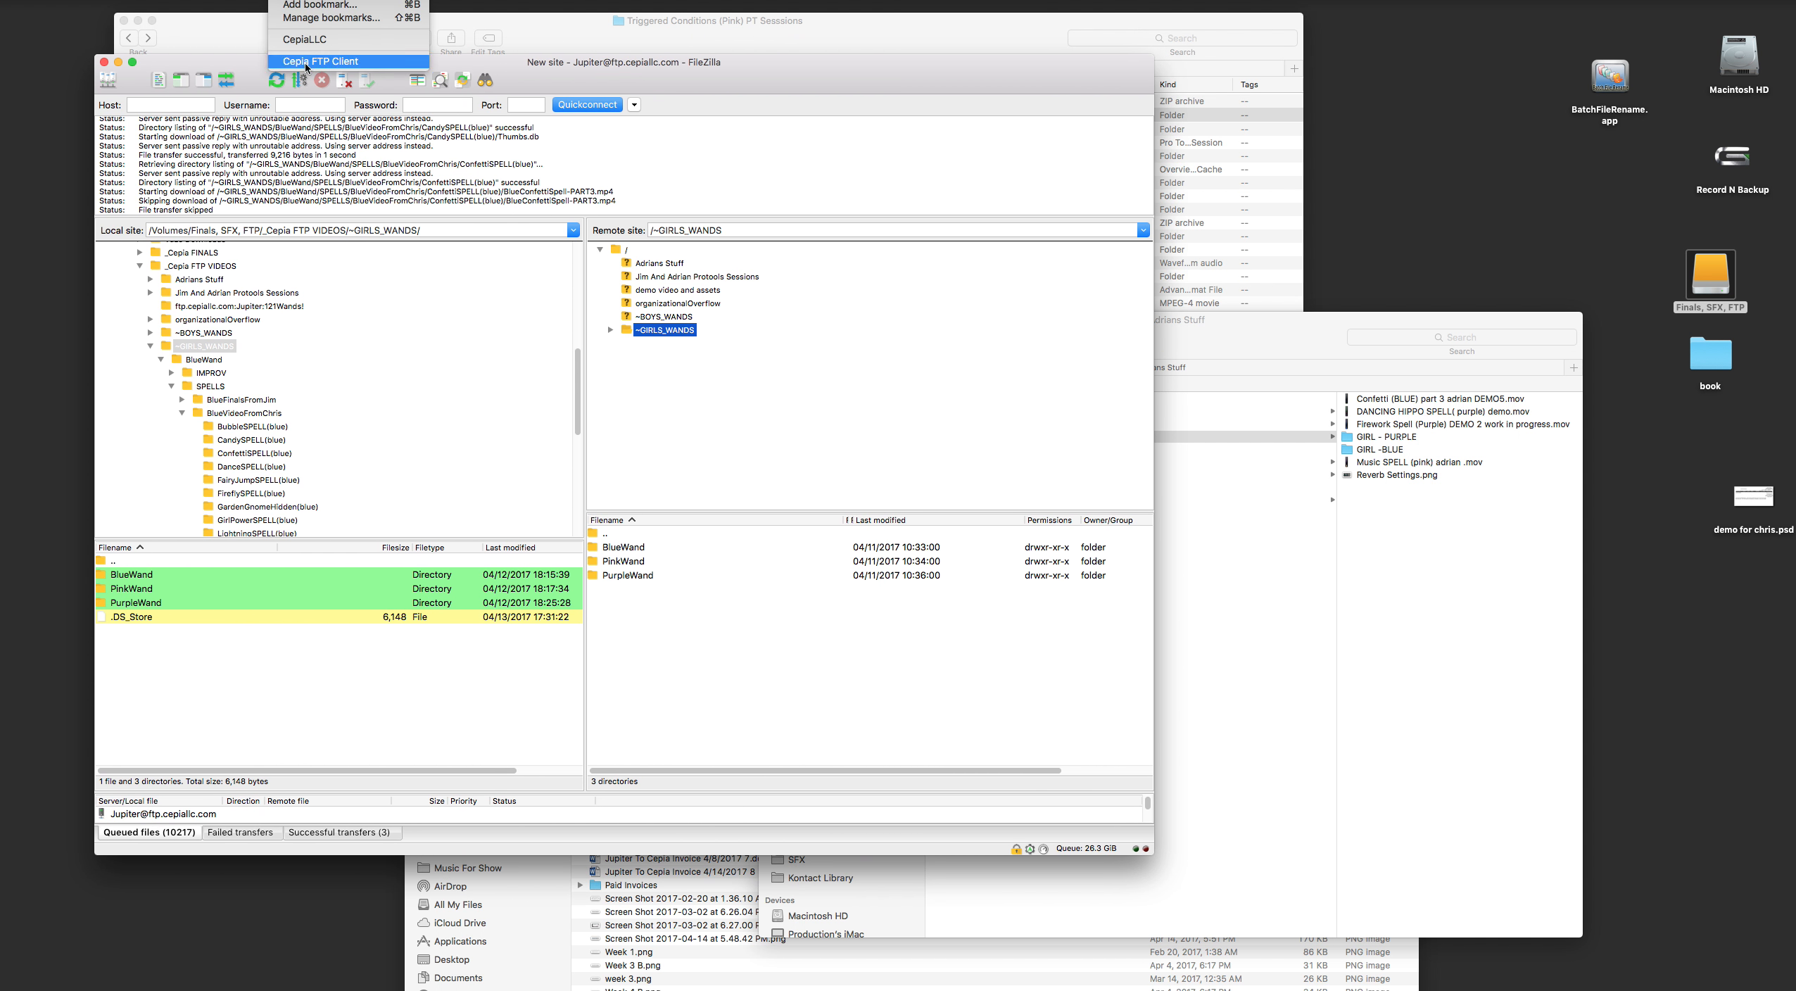
left_click(751, 83)
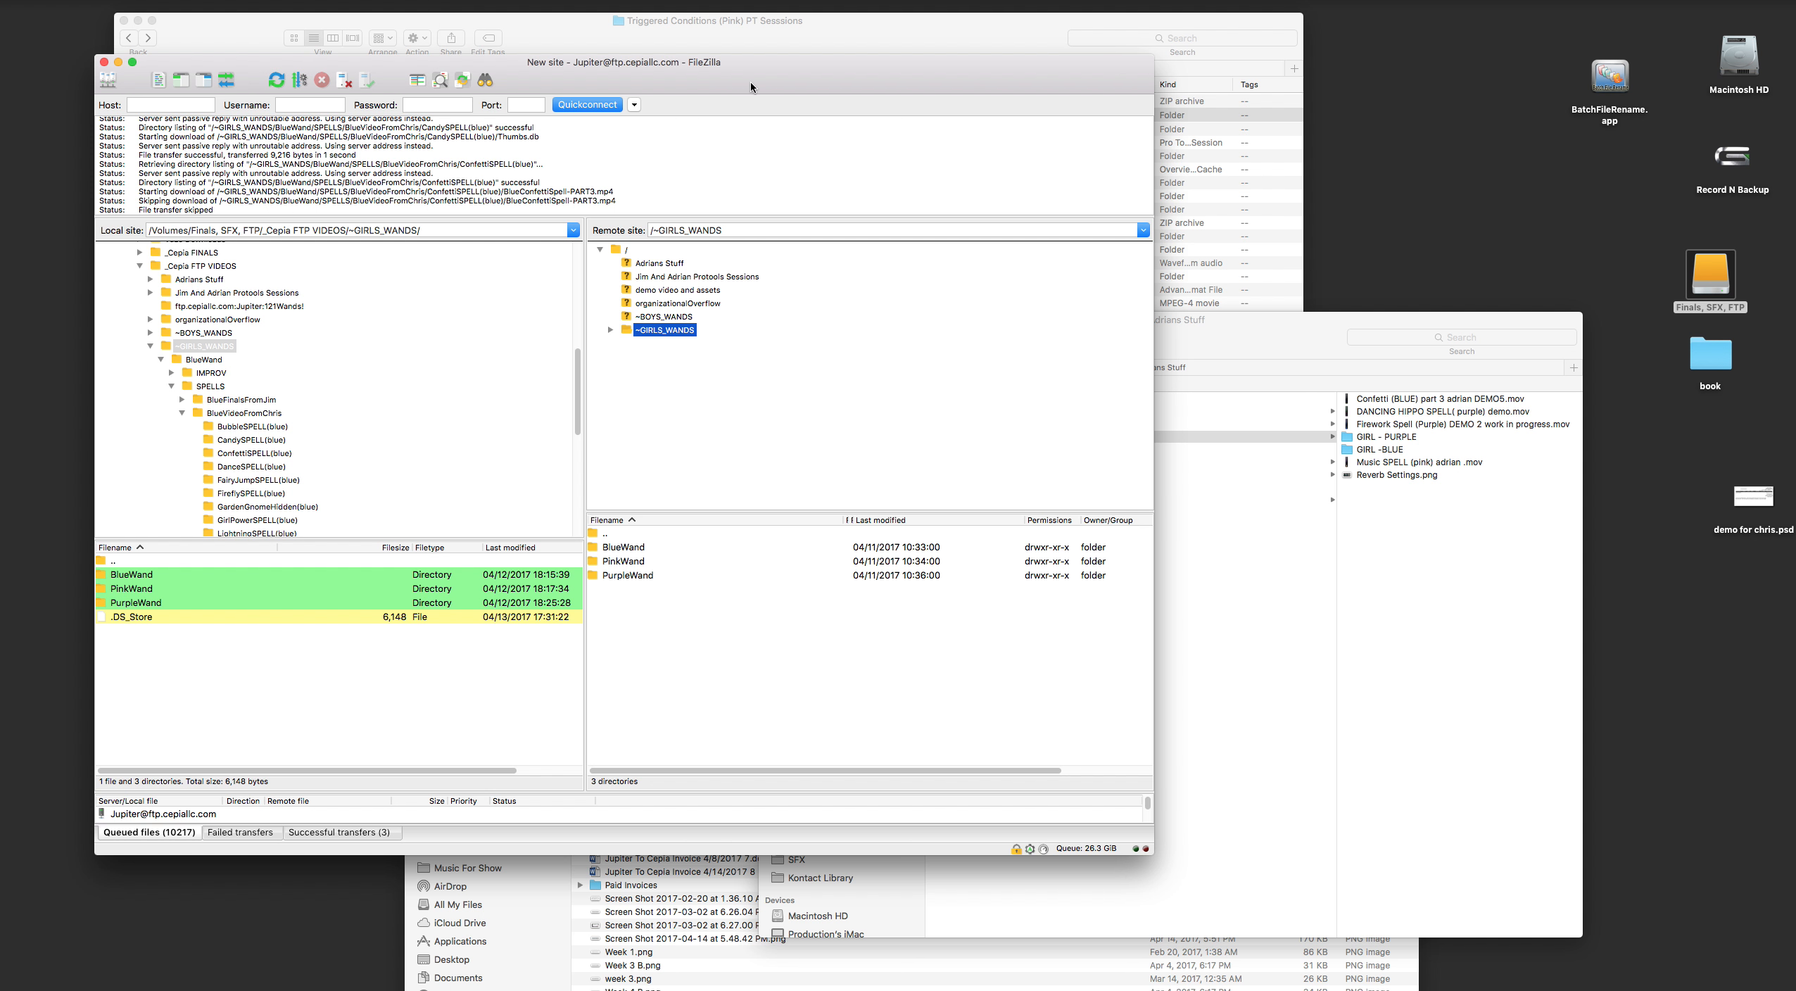
left_click_drag(760, 76, 735, 71)
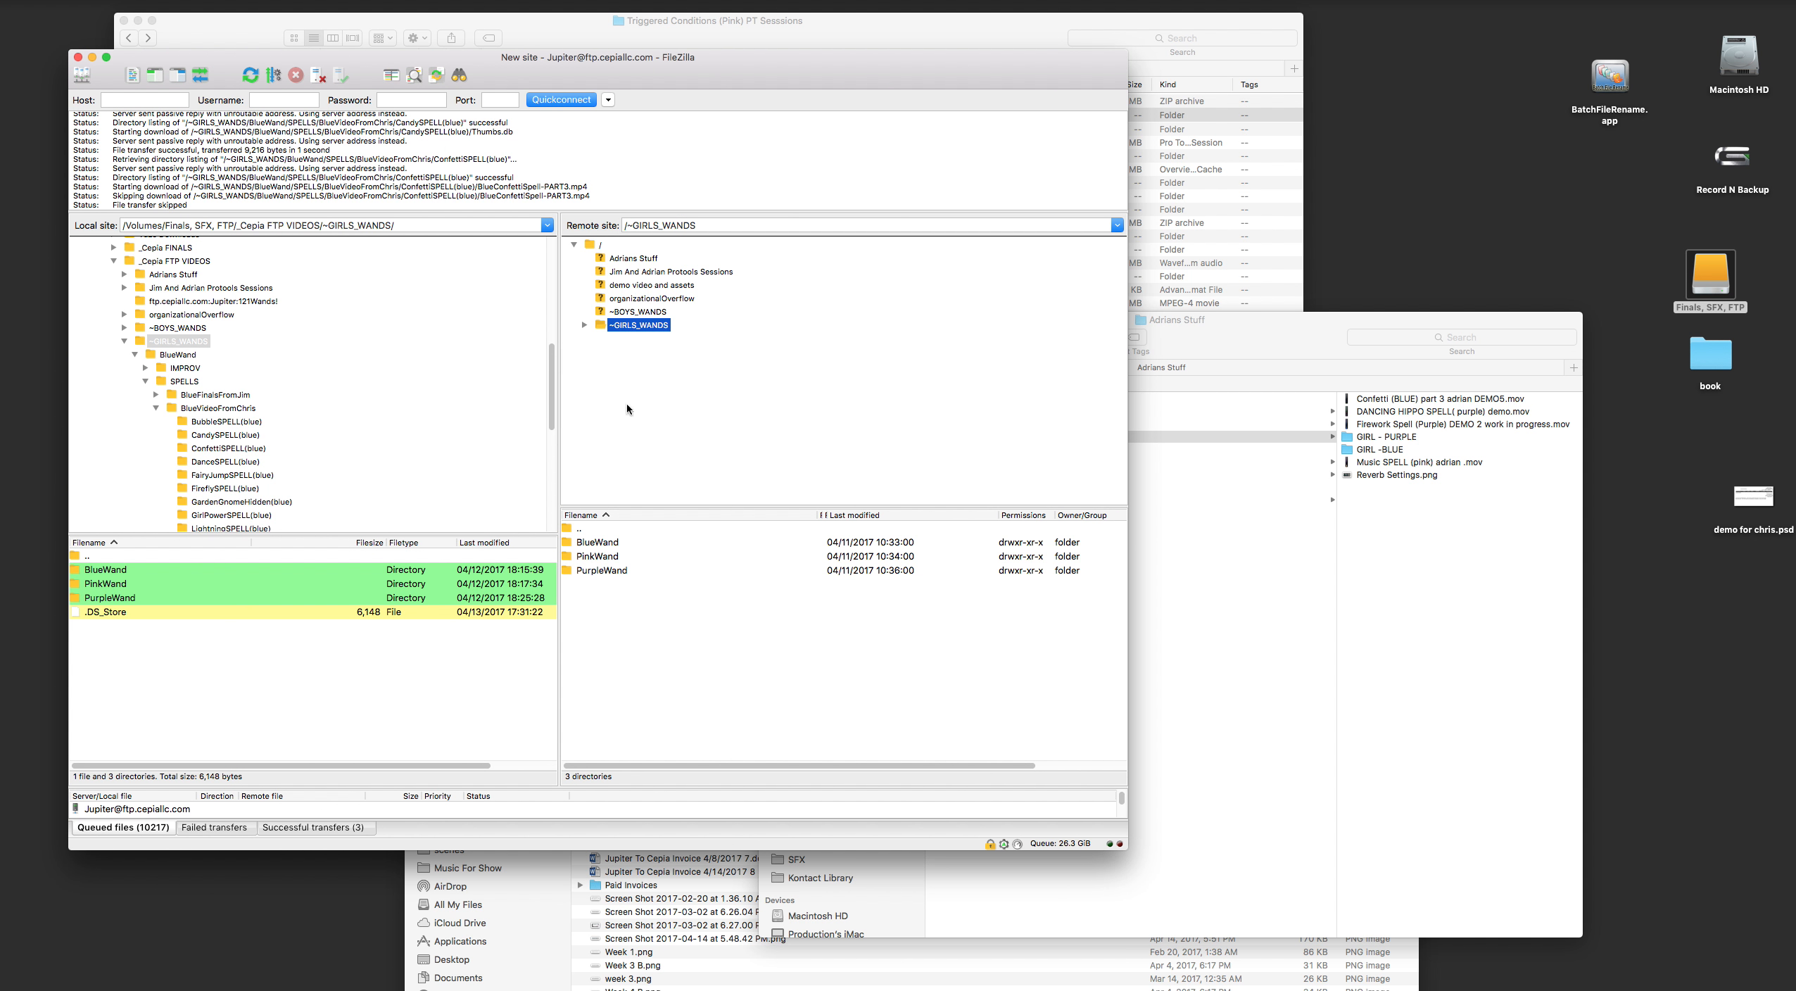
Step: Switch to Finder, return to the top level of _Cepia FTP VIDEOS and shift its window aside
left_click(1247, 336)
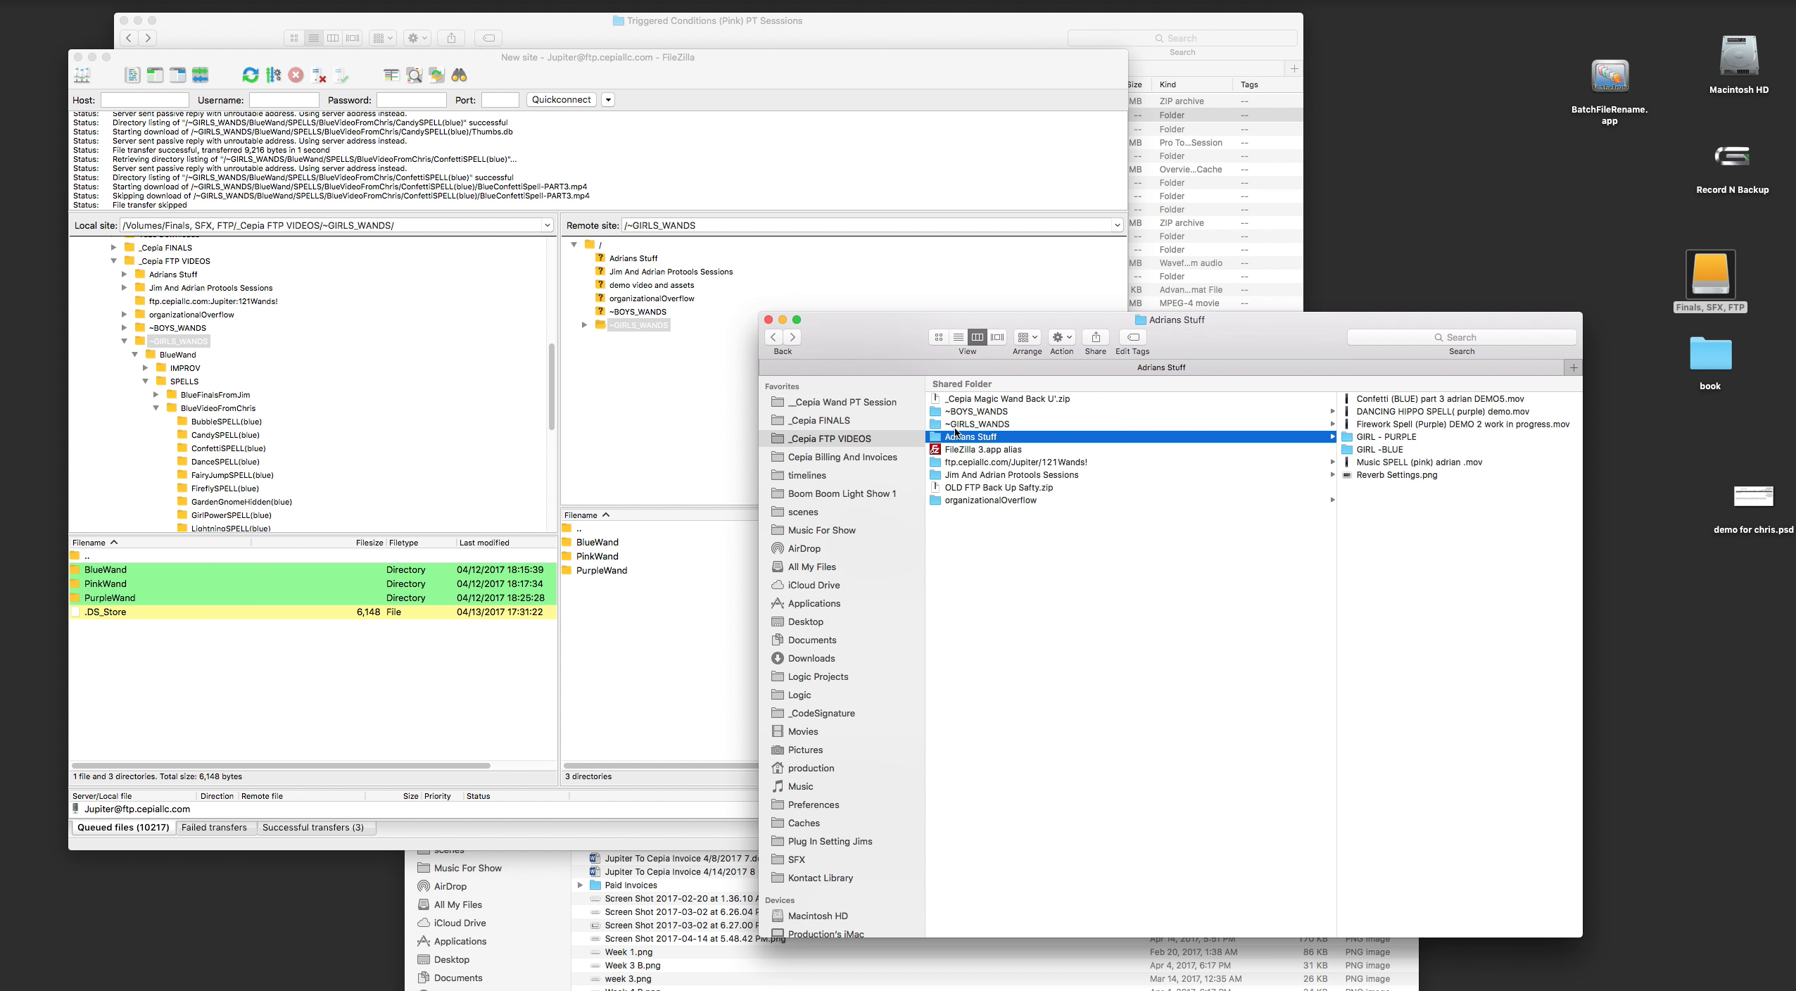
left_click(820, 439)
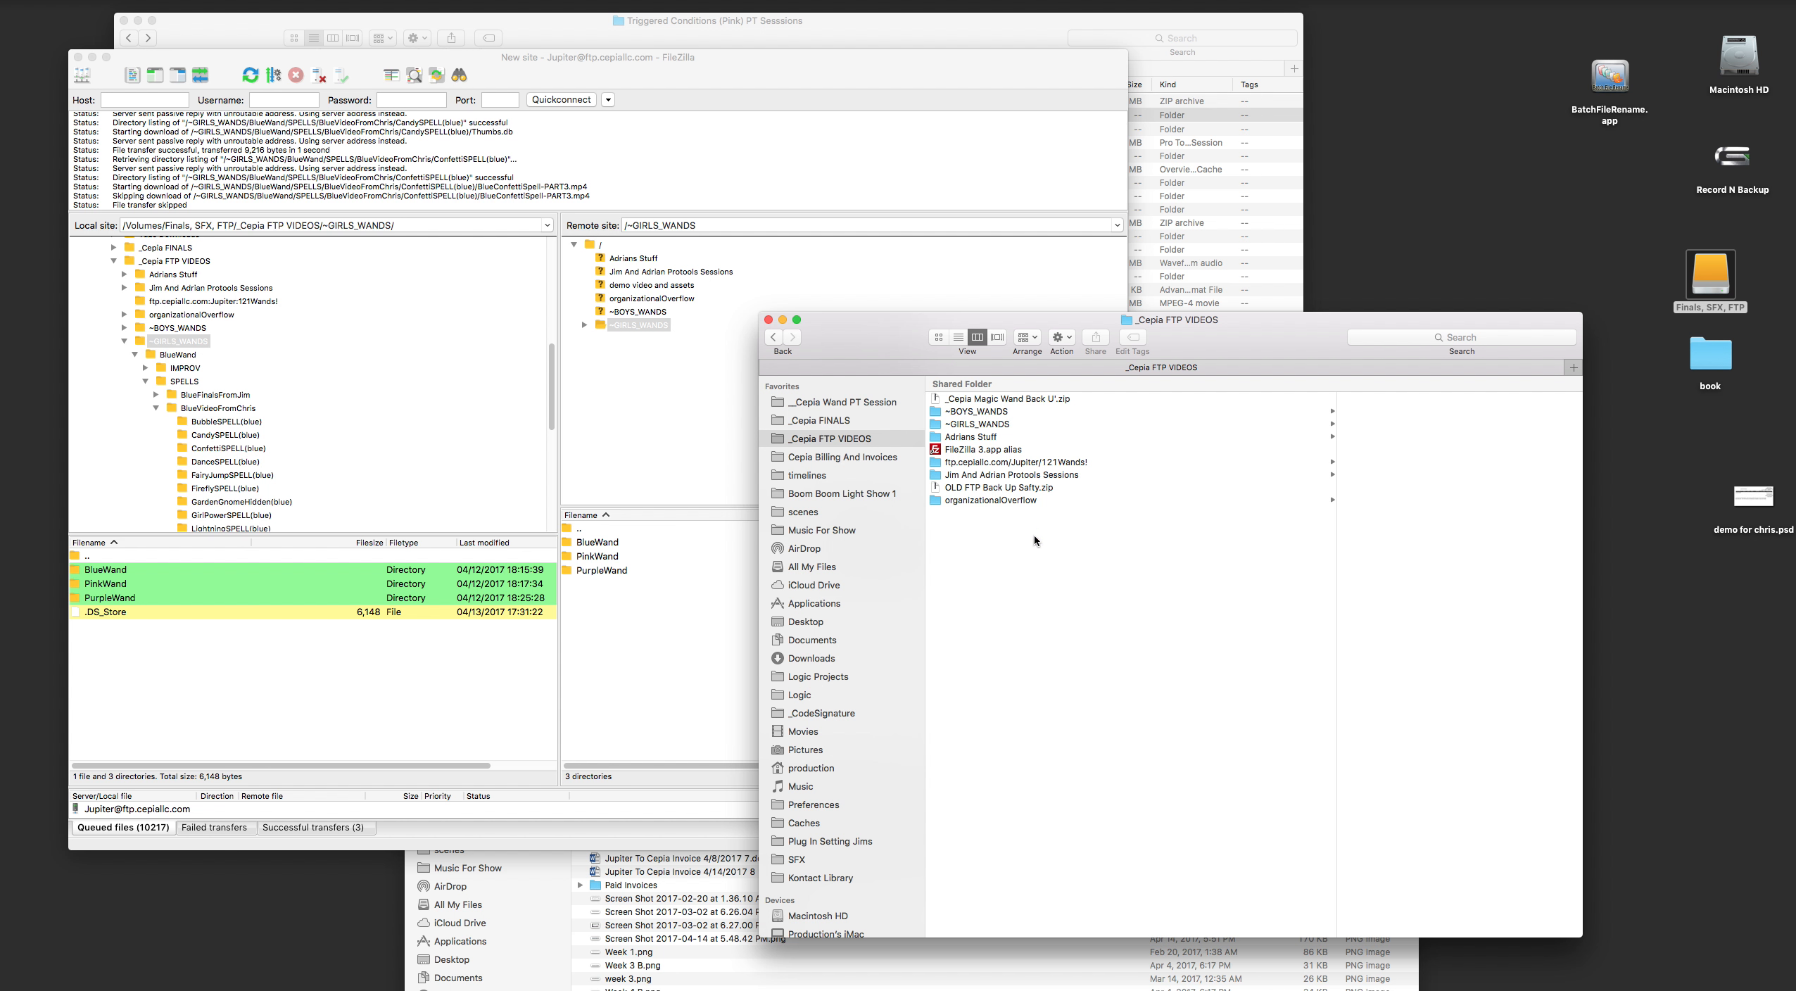
left_click_drag(879, 339, 1020, 357)
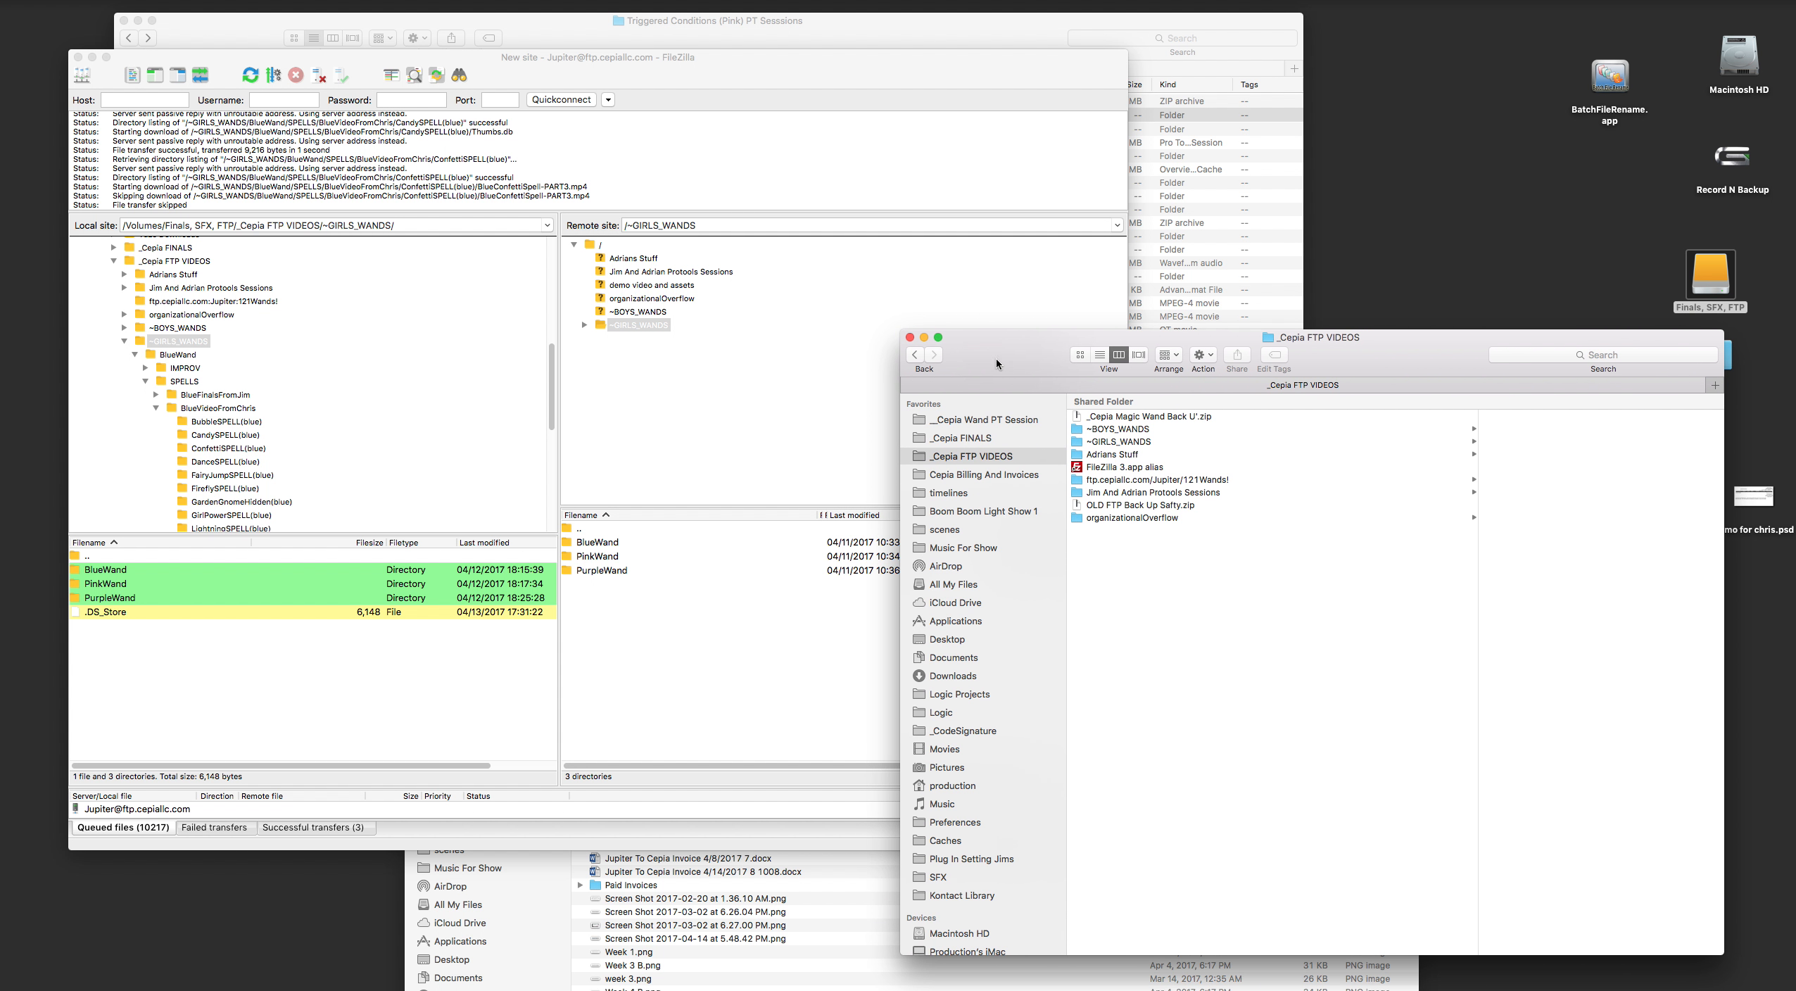
Step: Open Triggered Conditions (Pink) PT Sessions through __Cepia Wand PT Session, the Girls Wands session folder and PinkWandPTSessions
left_click(1004, 420)
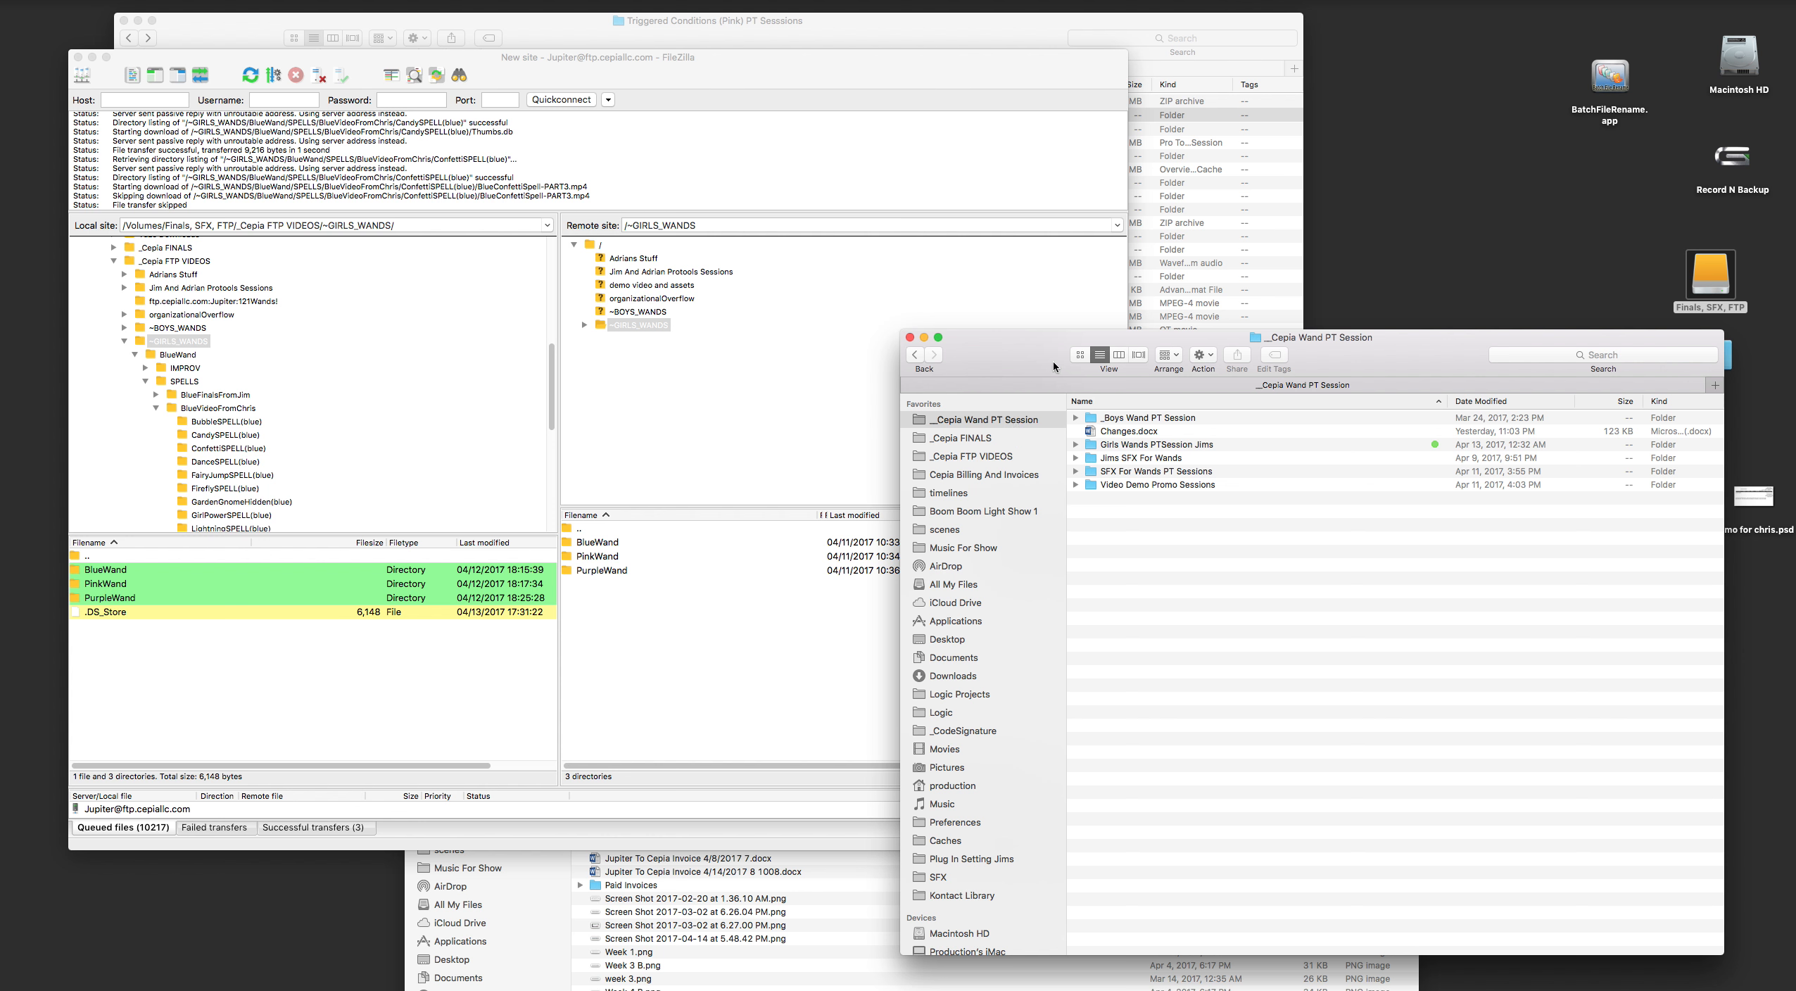
left_click_drag(1052, 360, 843, 302)
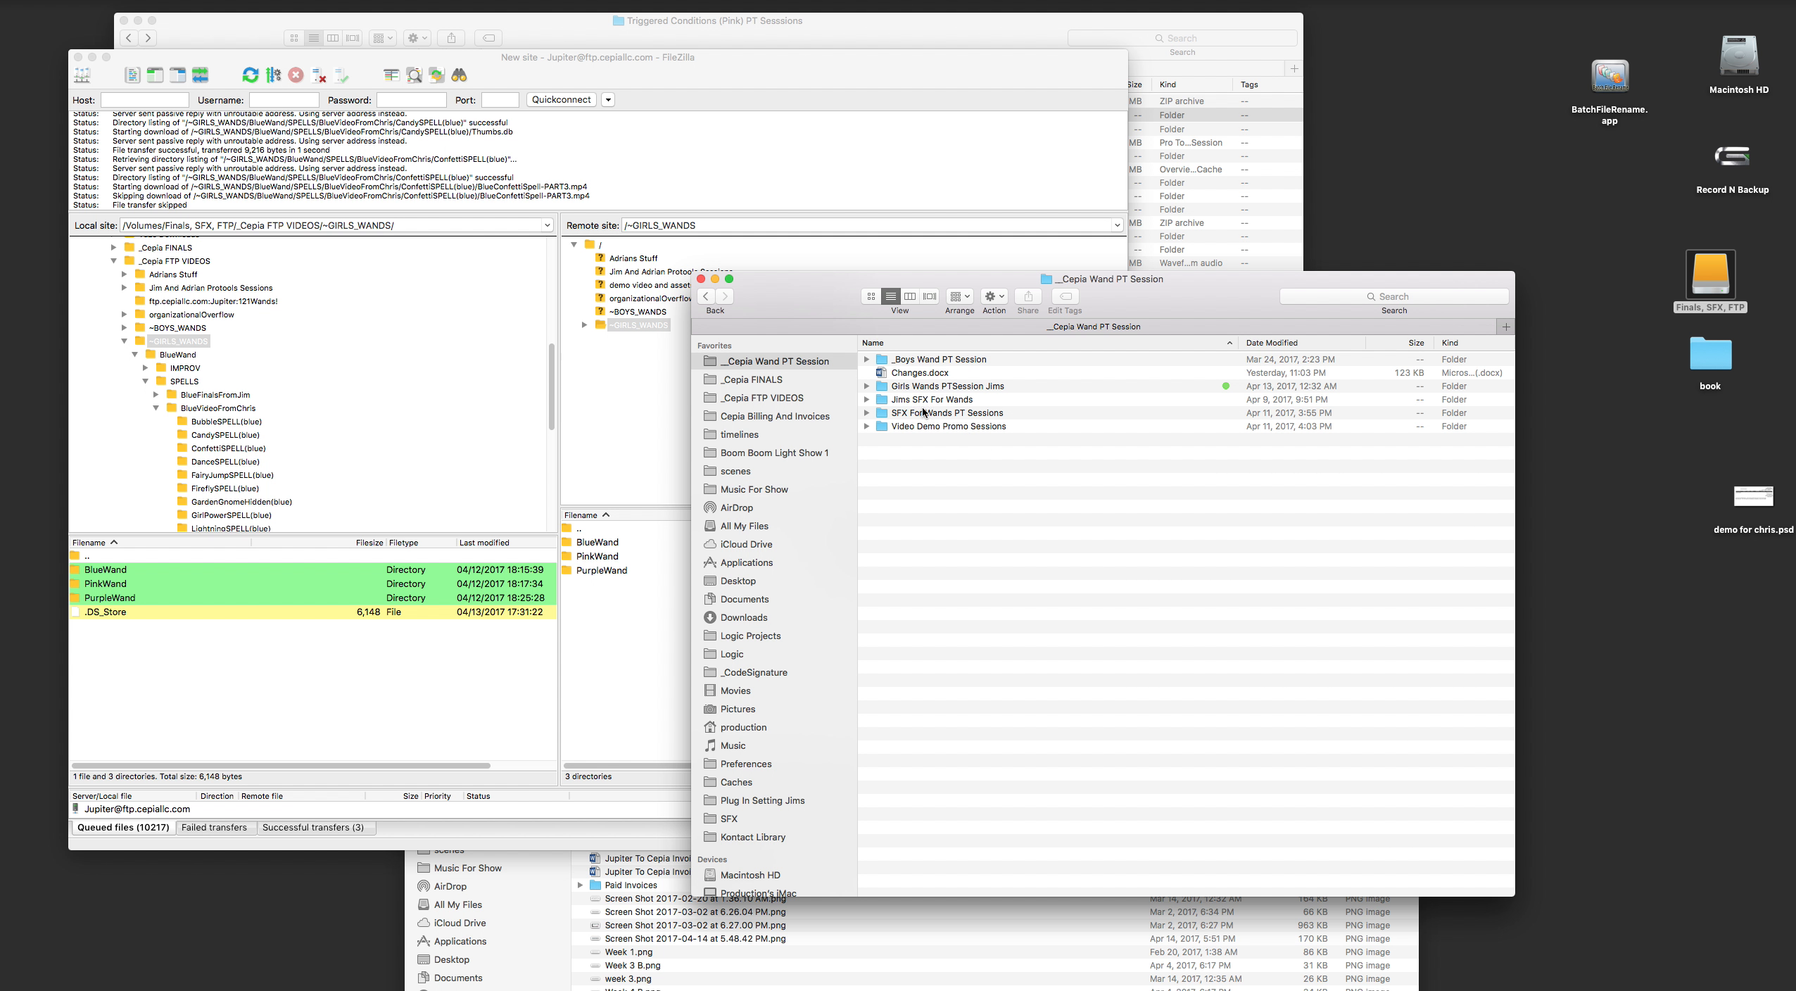
double_click(964, 386)
double_click(906, 373)
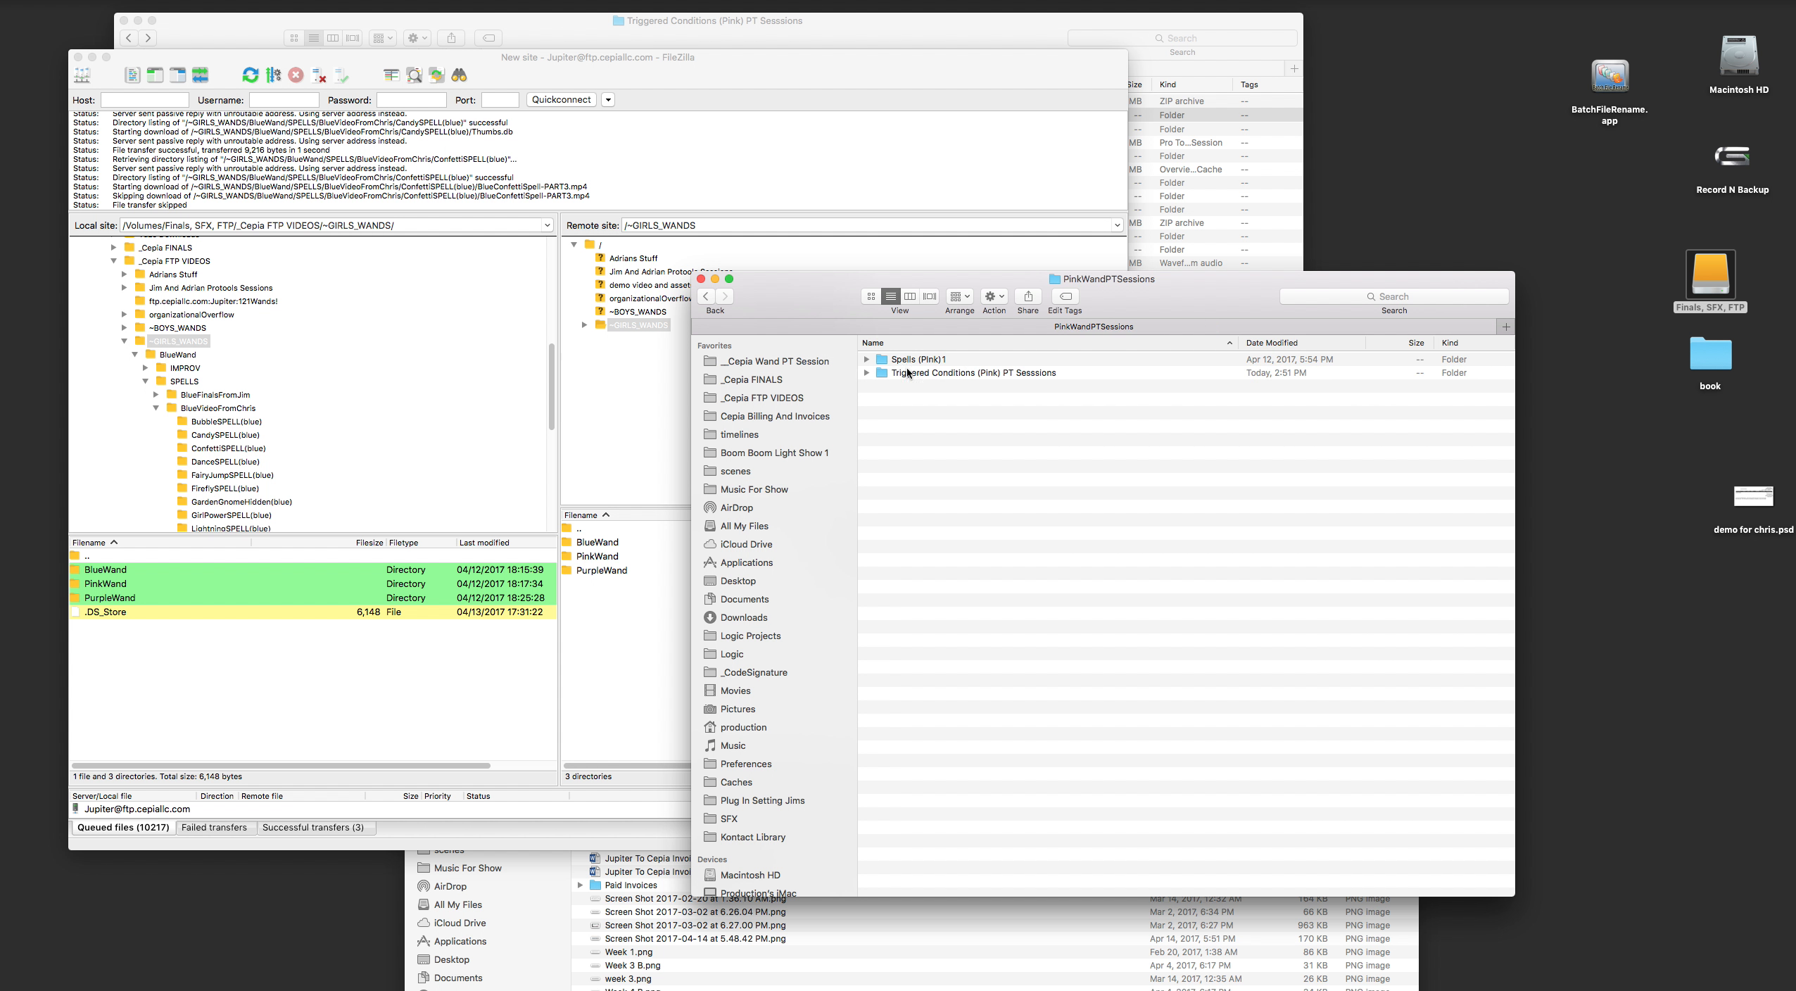
double_click(918, 370)
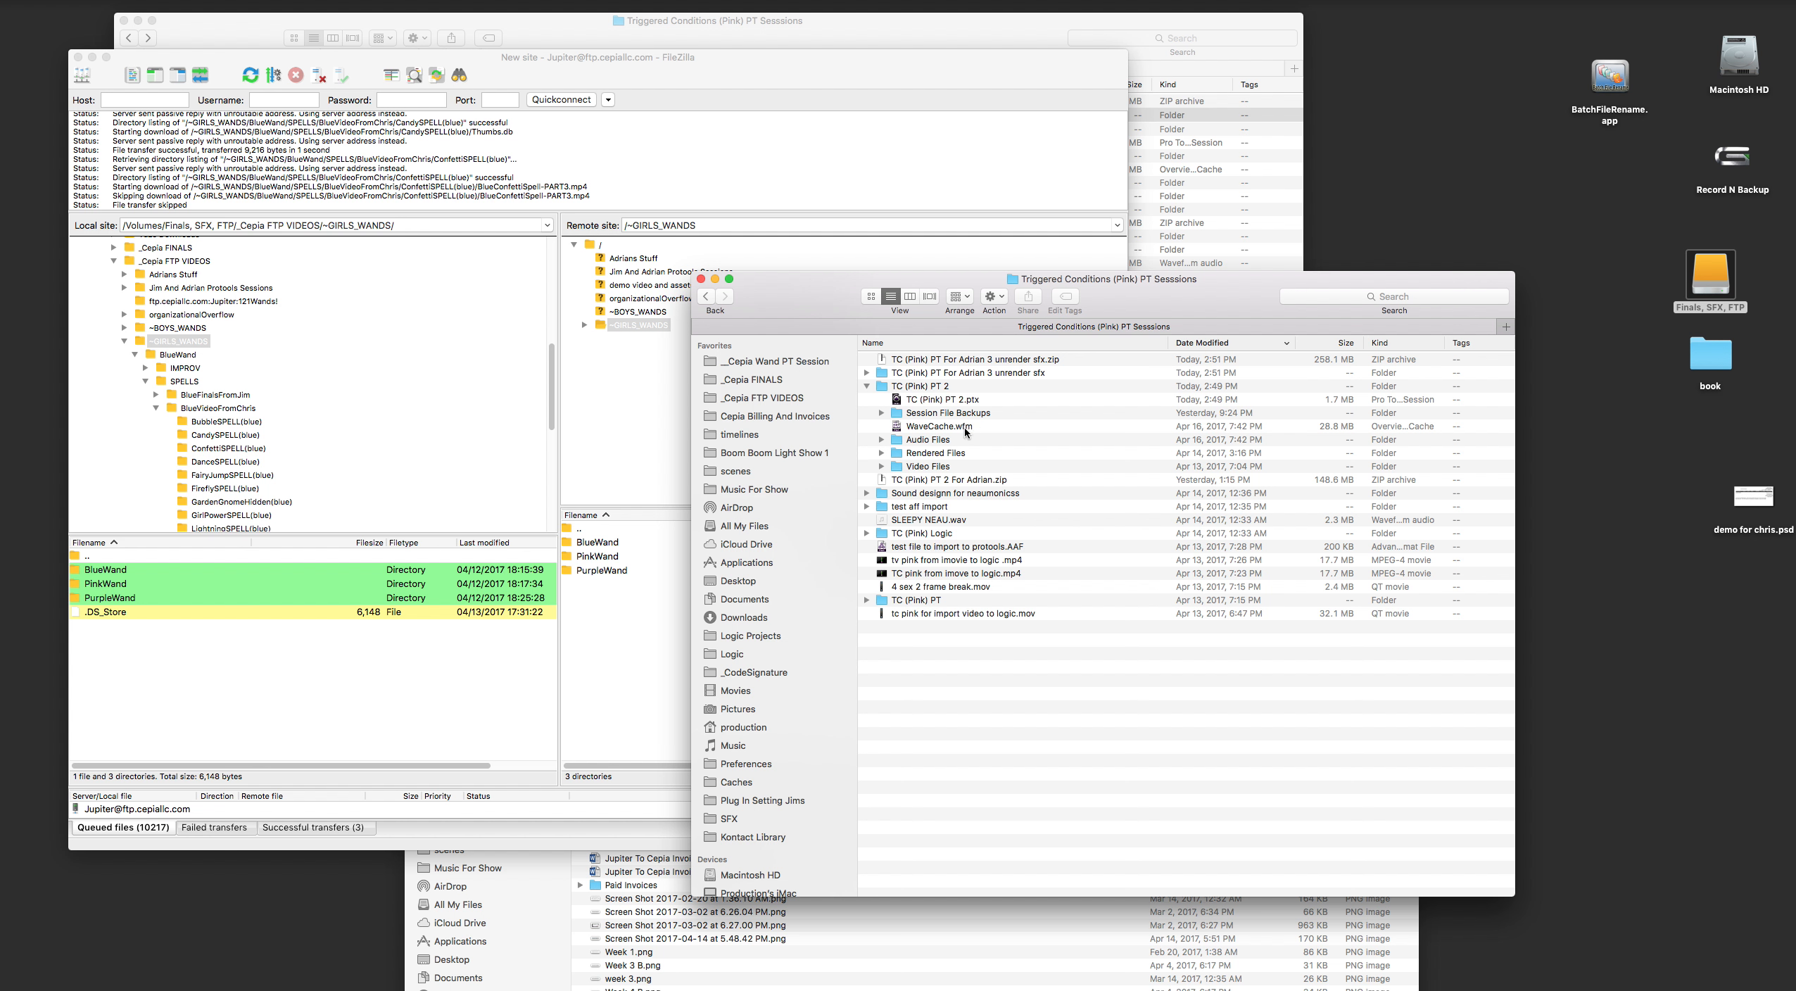
Step: Collapse the TC (Pink) PT 2 folder, select the unrender sfx zip archive and move the Finder window clear of FileZilla's remote file list
left_click(866, 384)
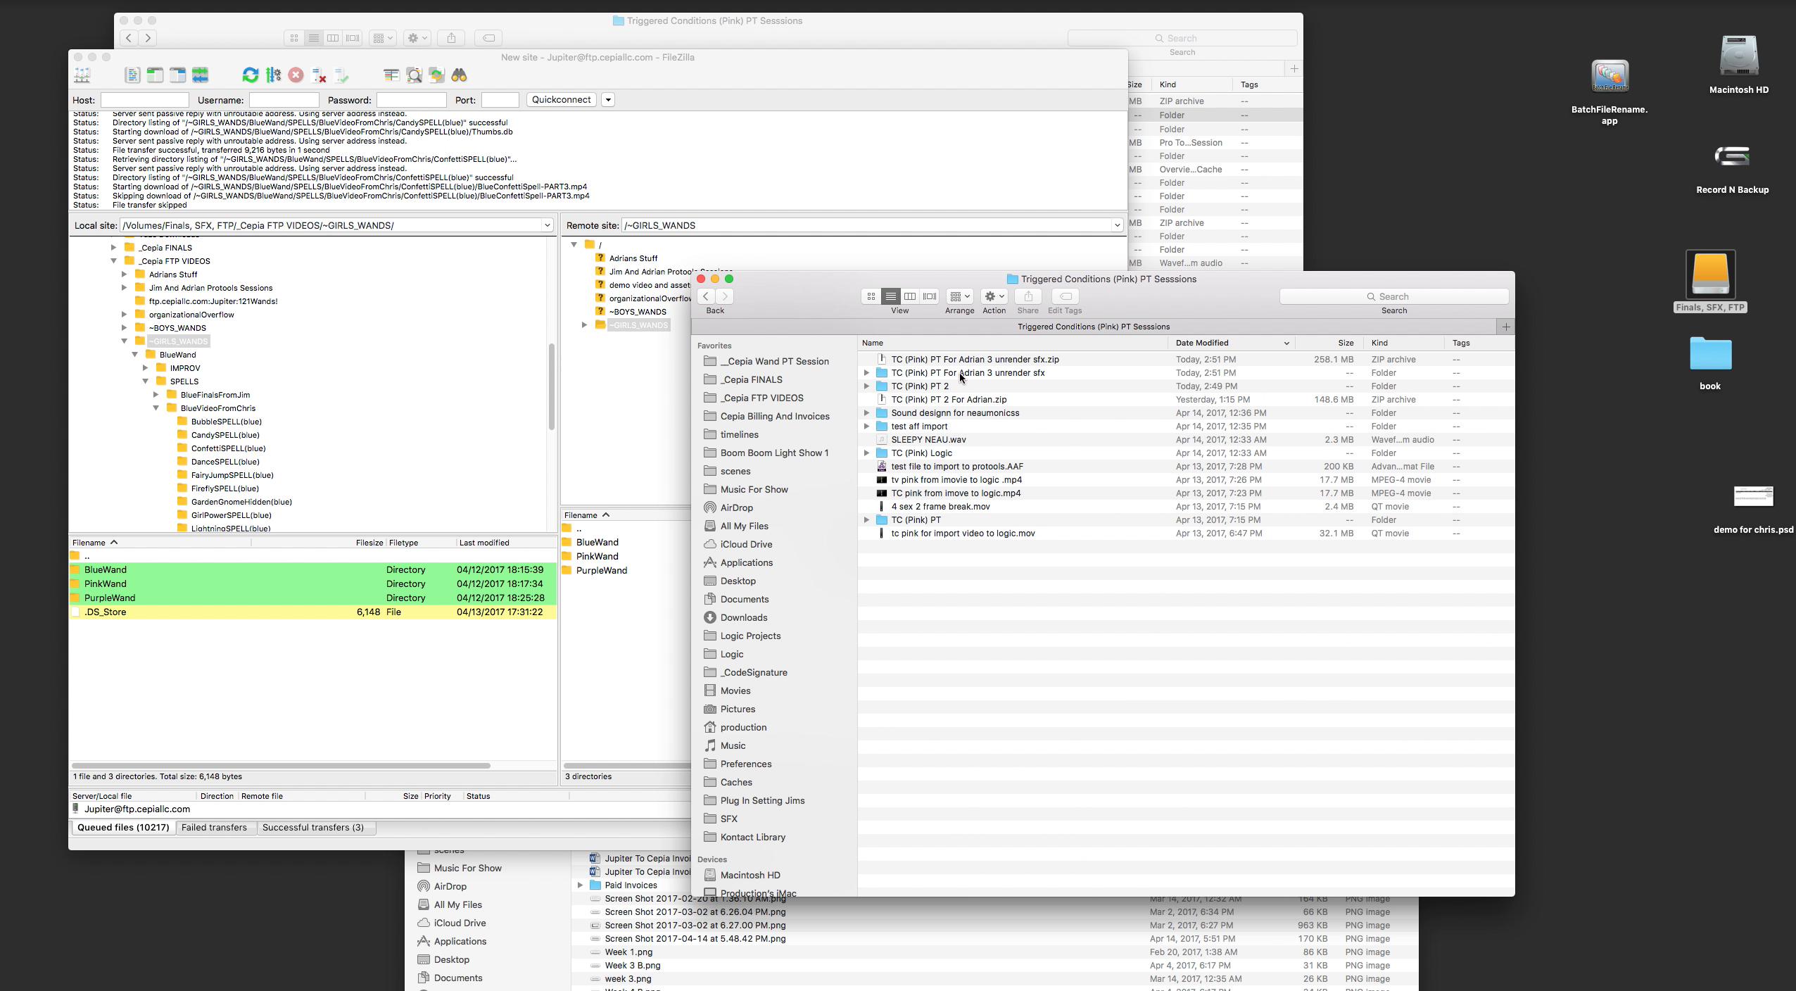
left_click(1077, 359)
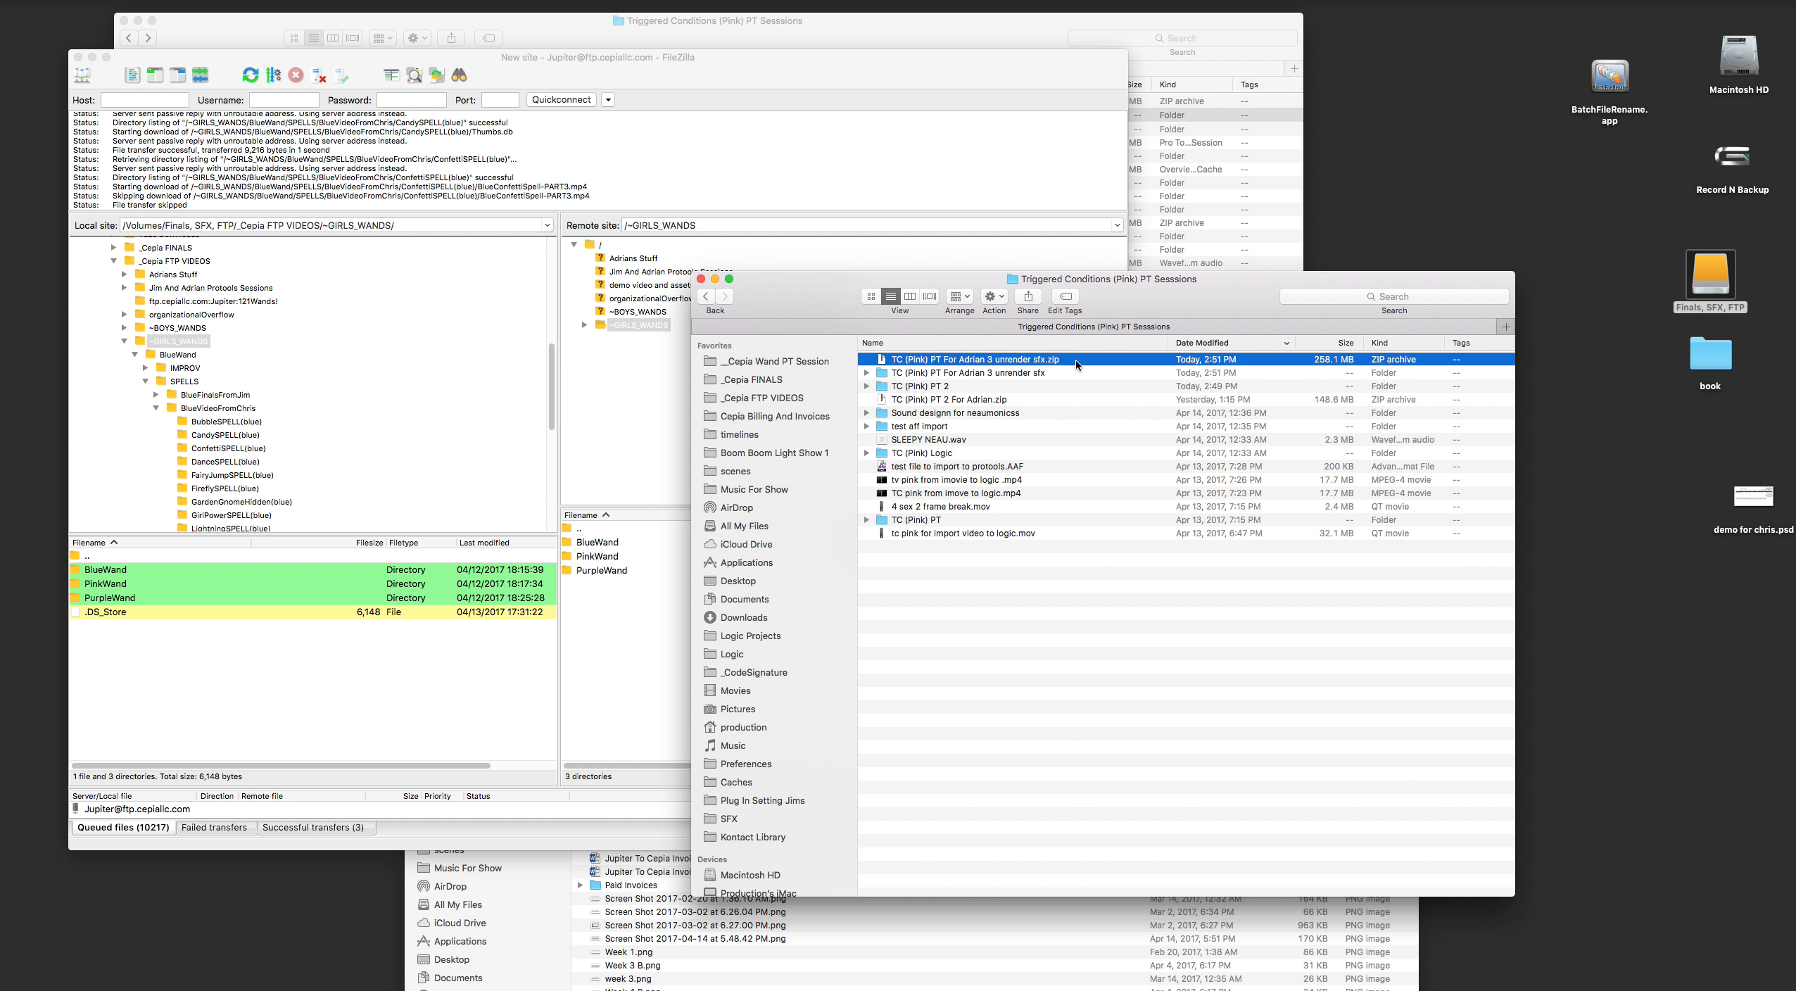
left_click_drag(798, 299, 1044, 394)
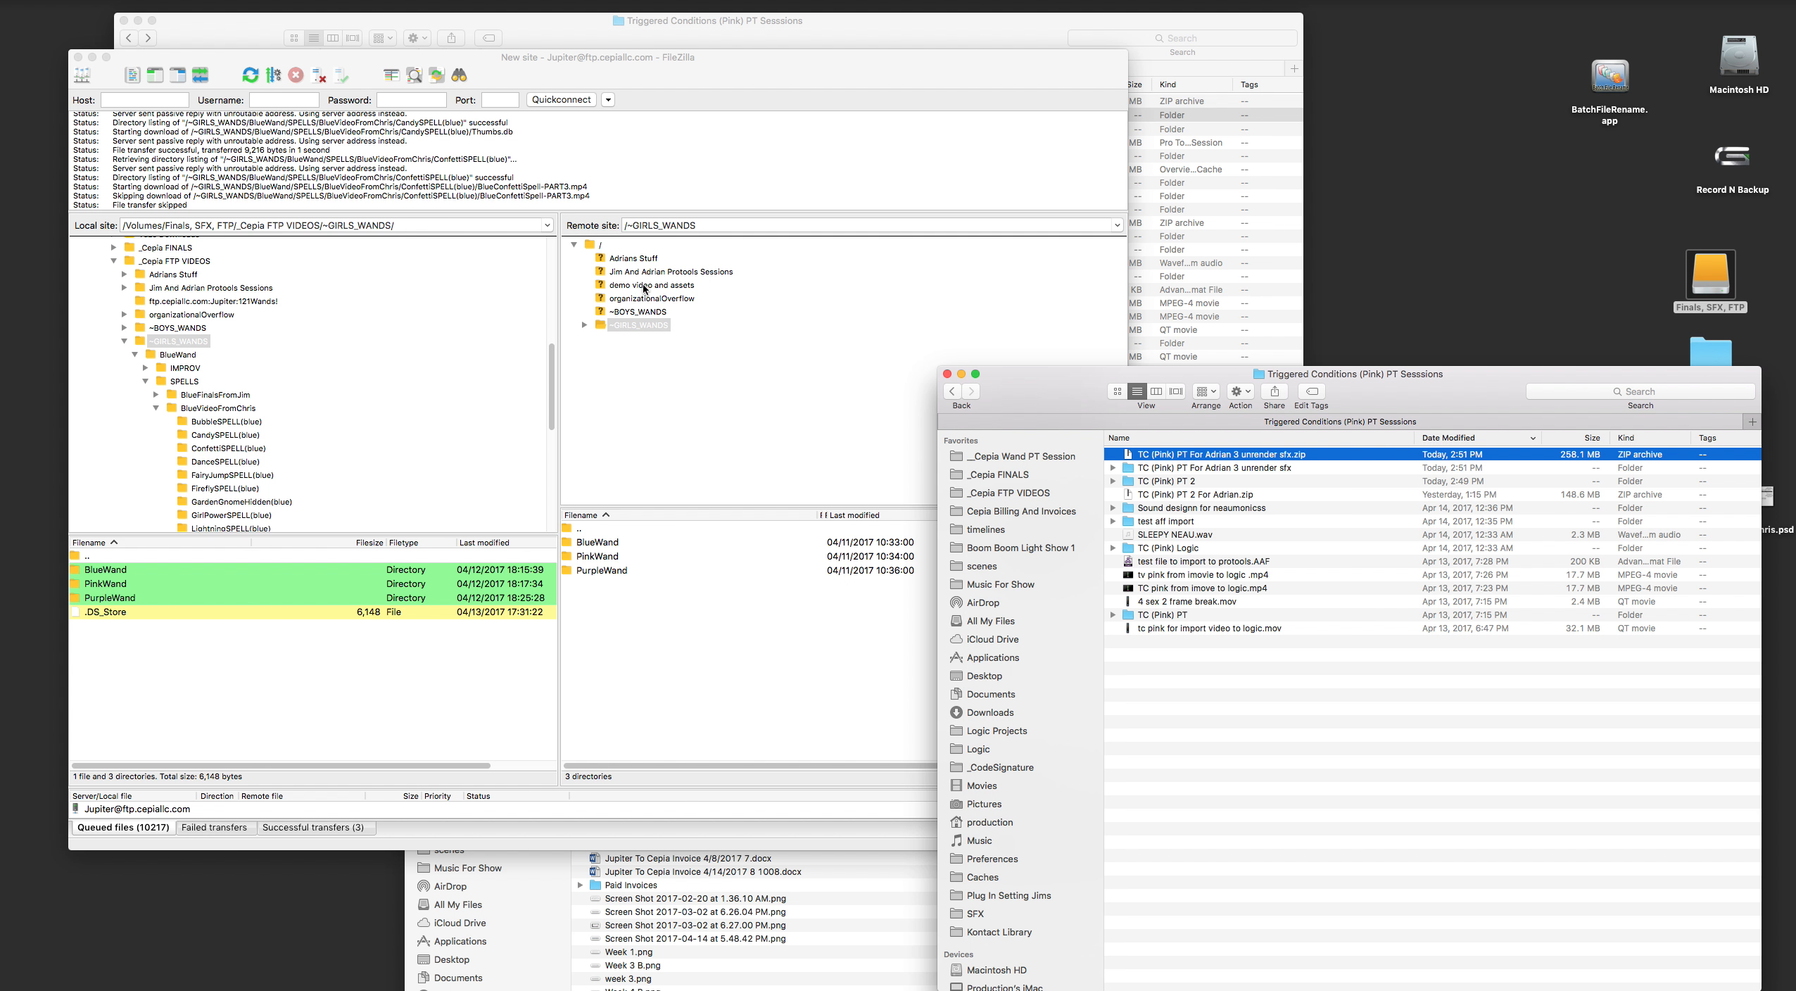
Step: Upload the unrender sfx zip archive from Finder to the shared Protools Sessions folder on the remote site
left_click(674, 273)
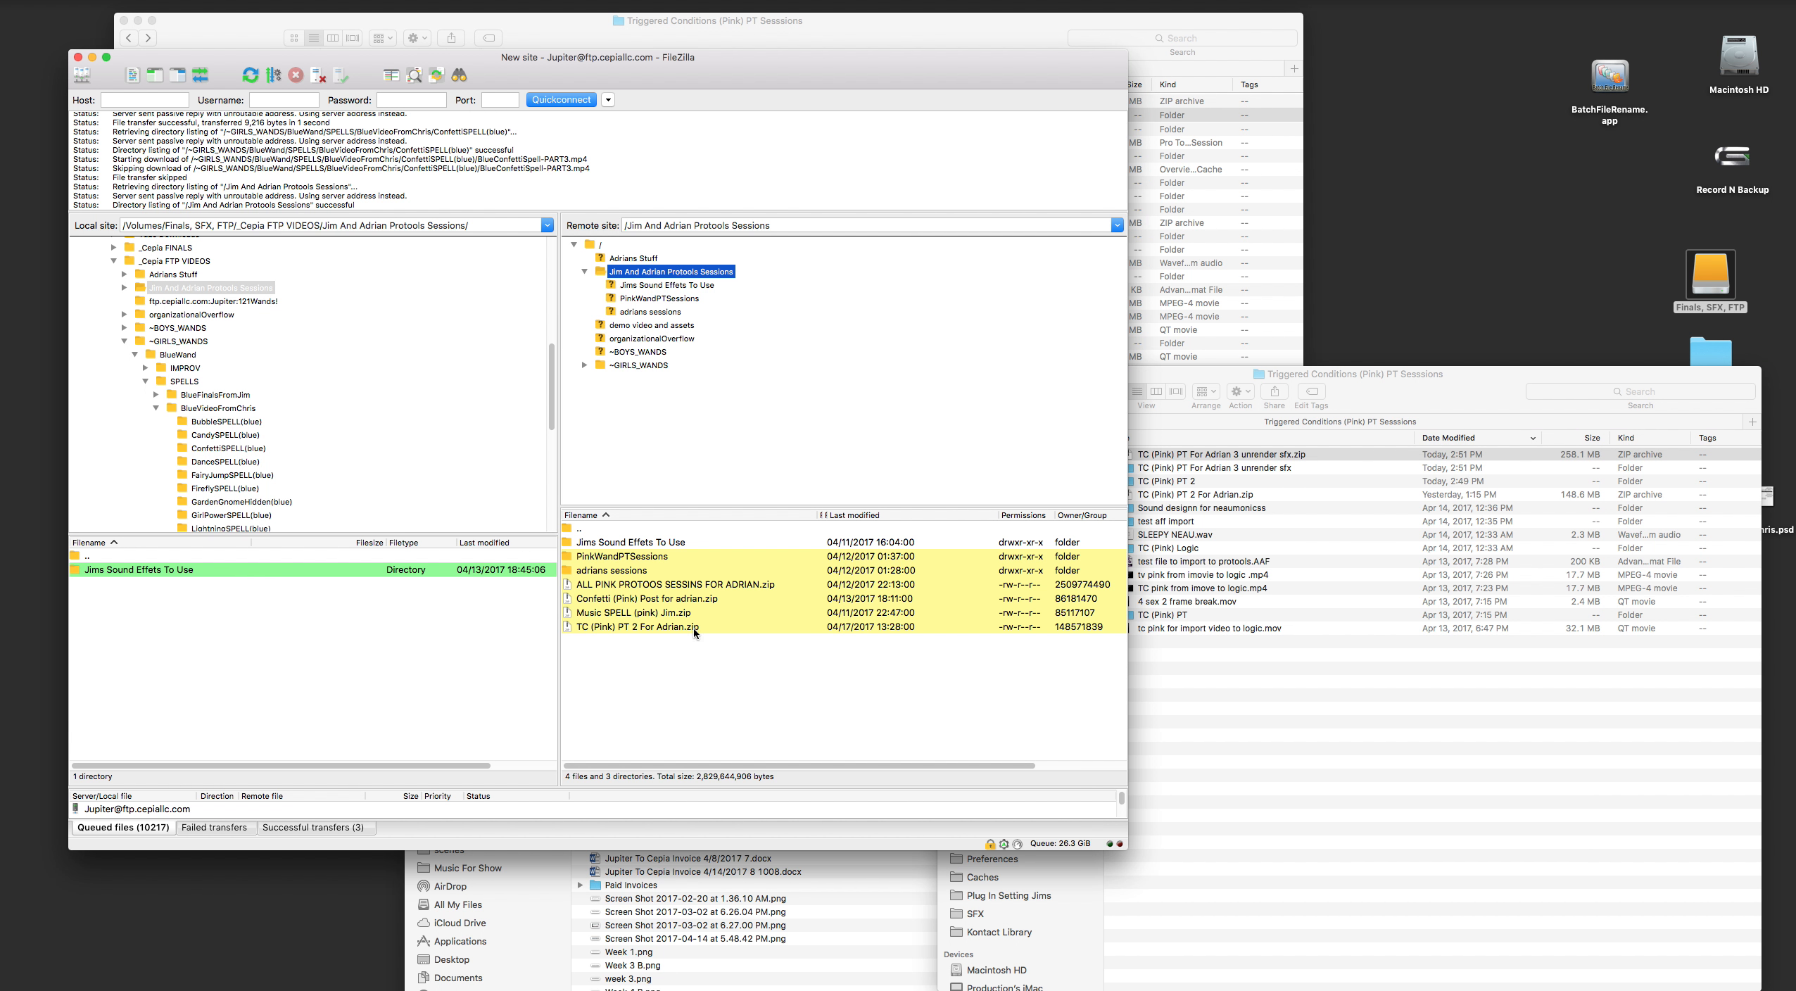
left_click(681, 649)
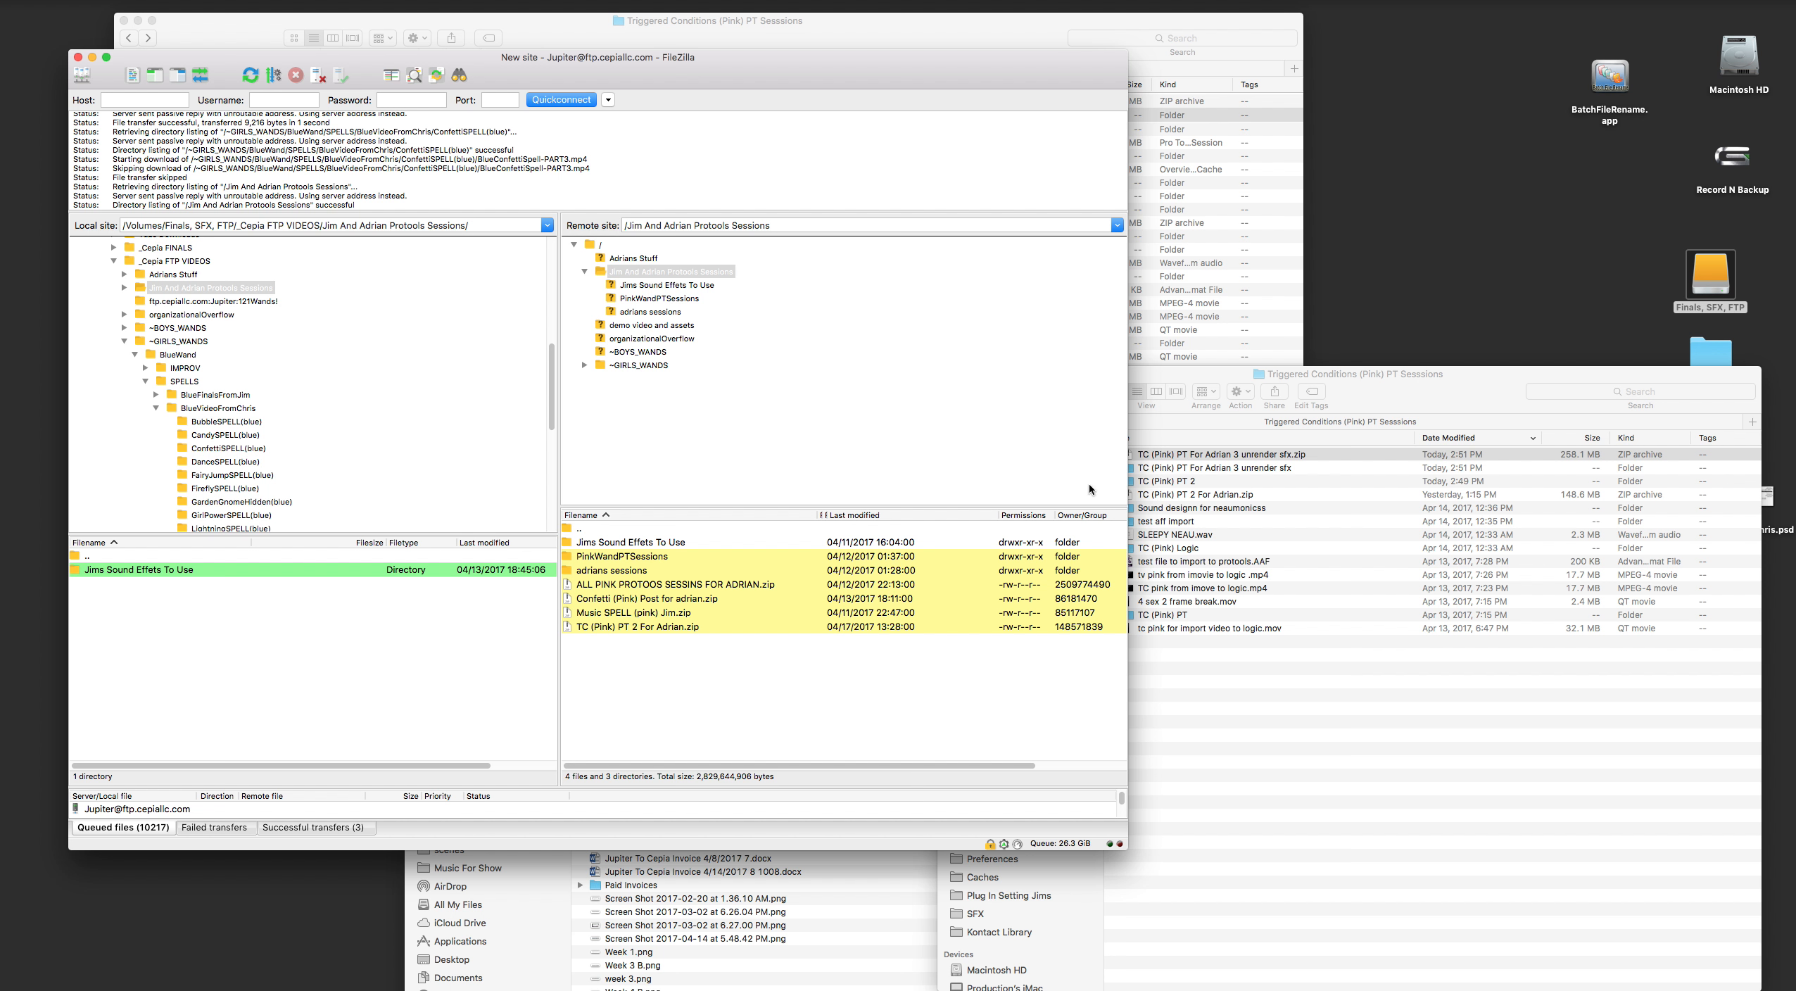
left_click(1462, 398)
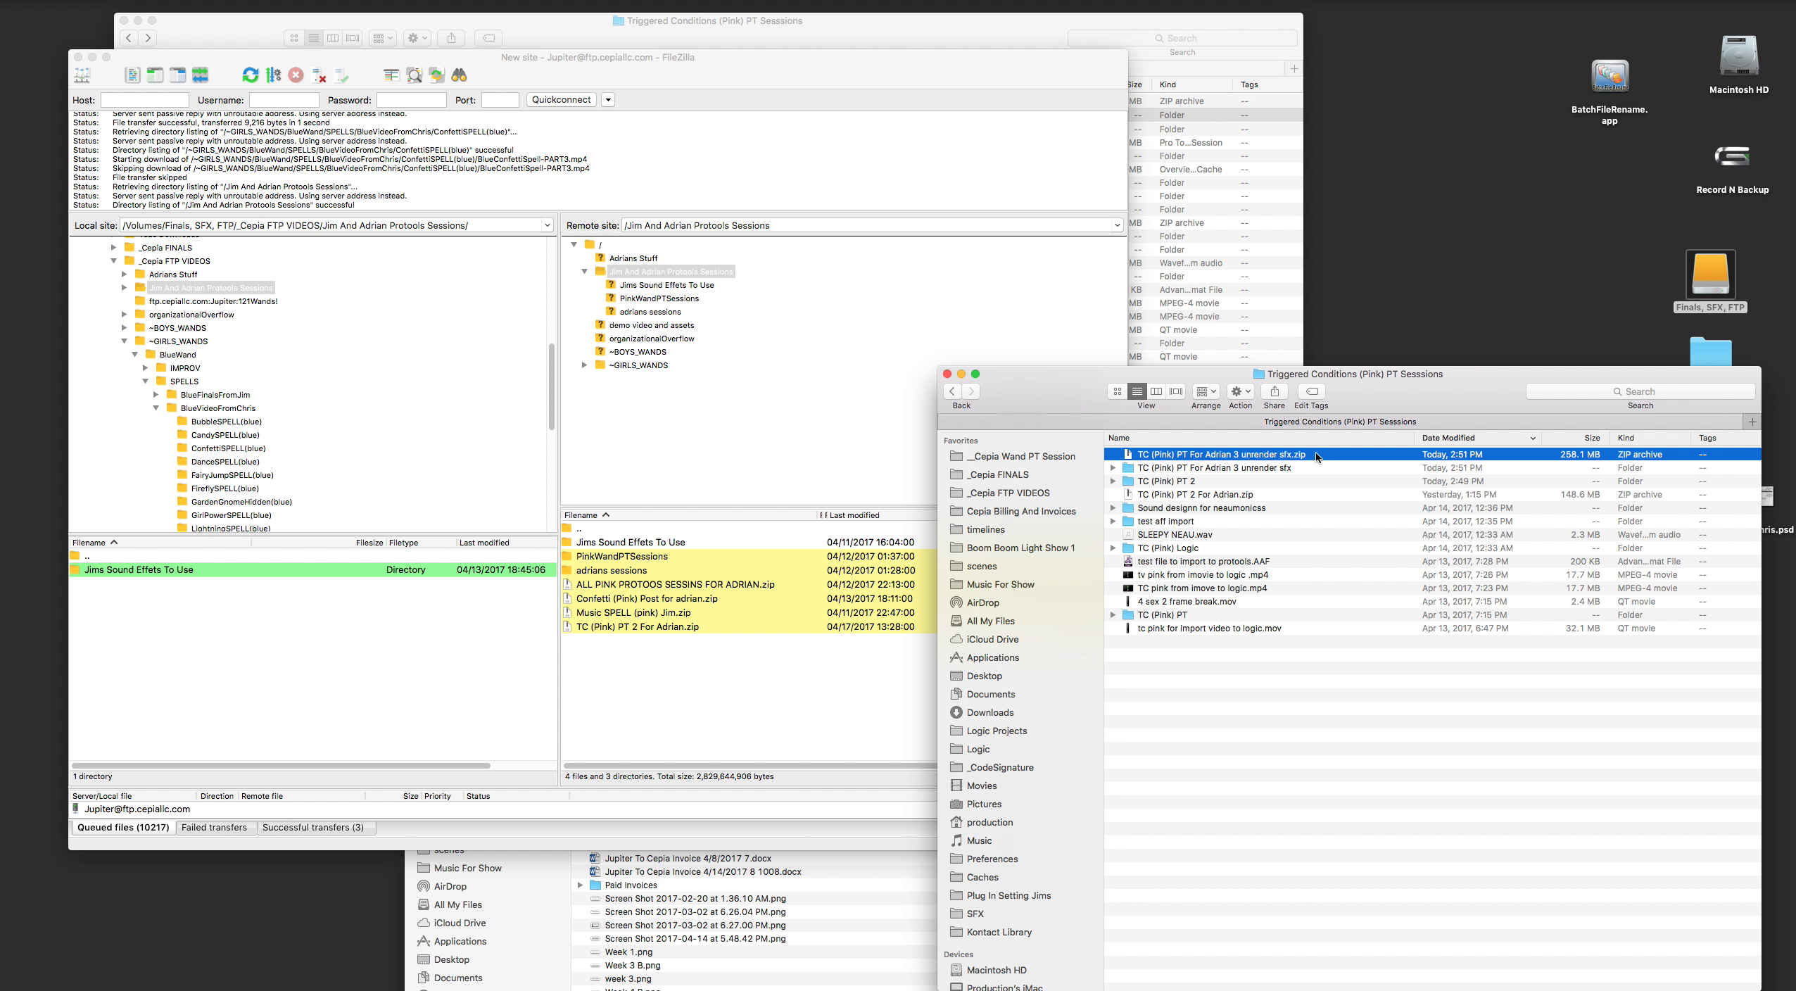
left_click_drag(1316, 458, 757, 671)
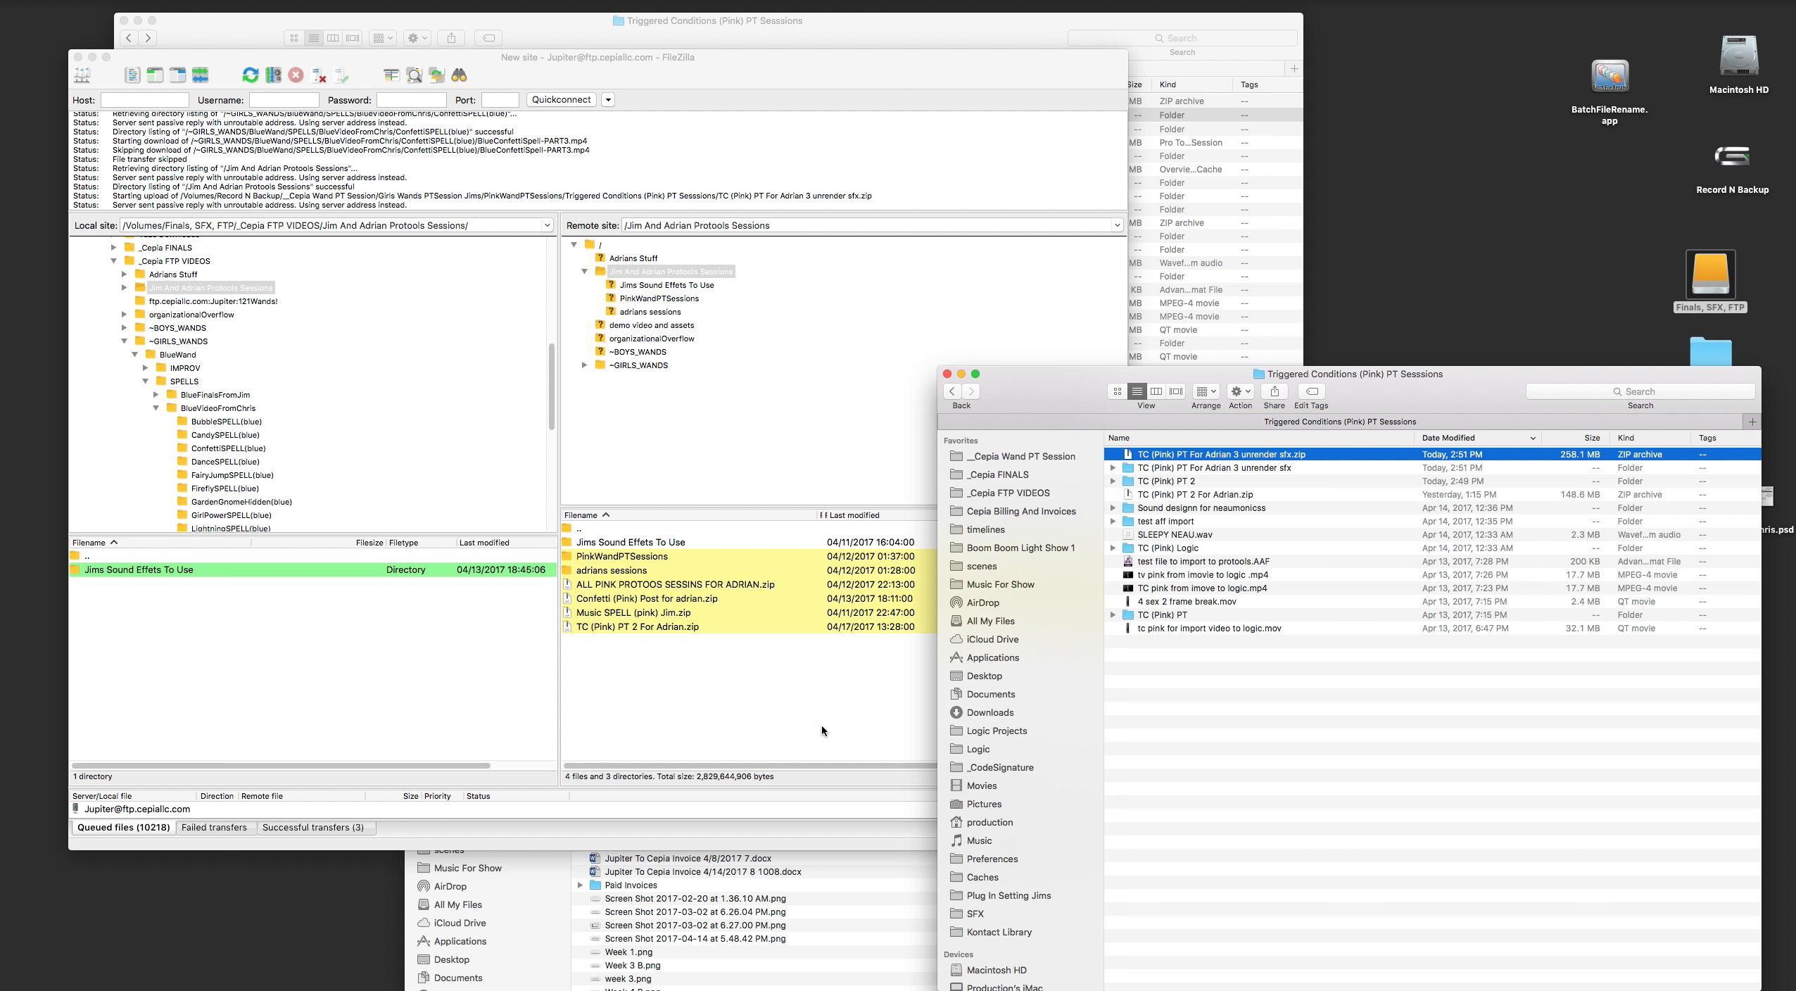
left_click(782, 683)
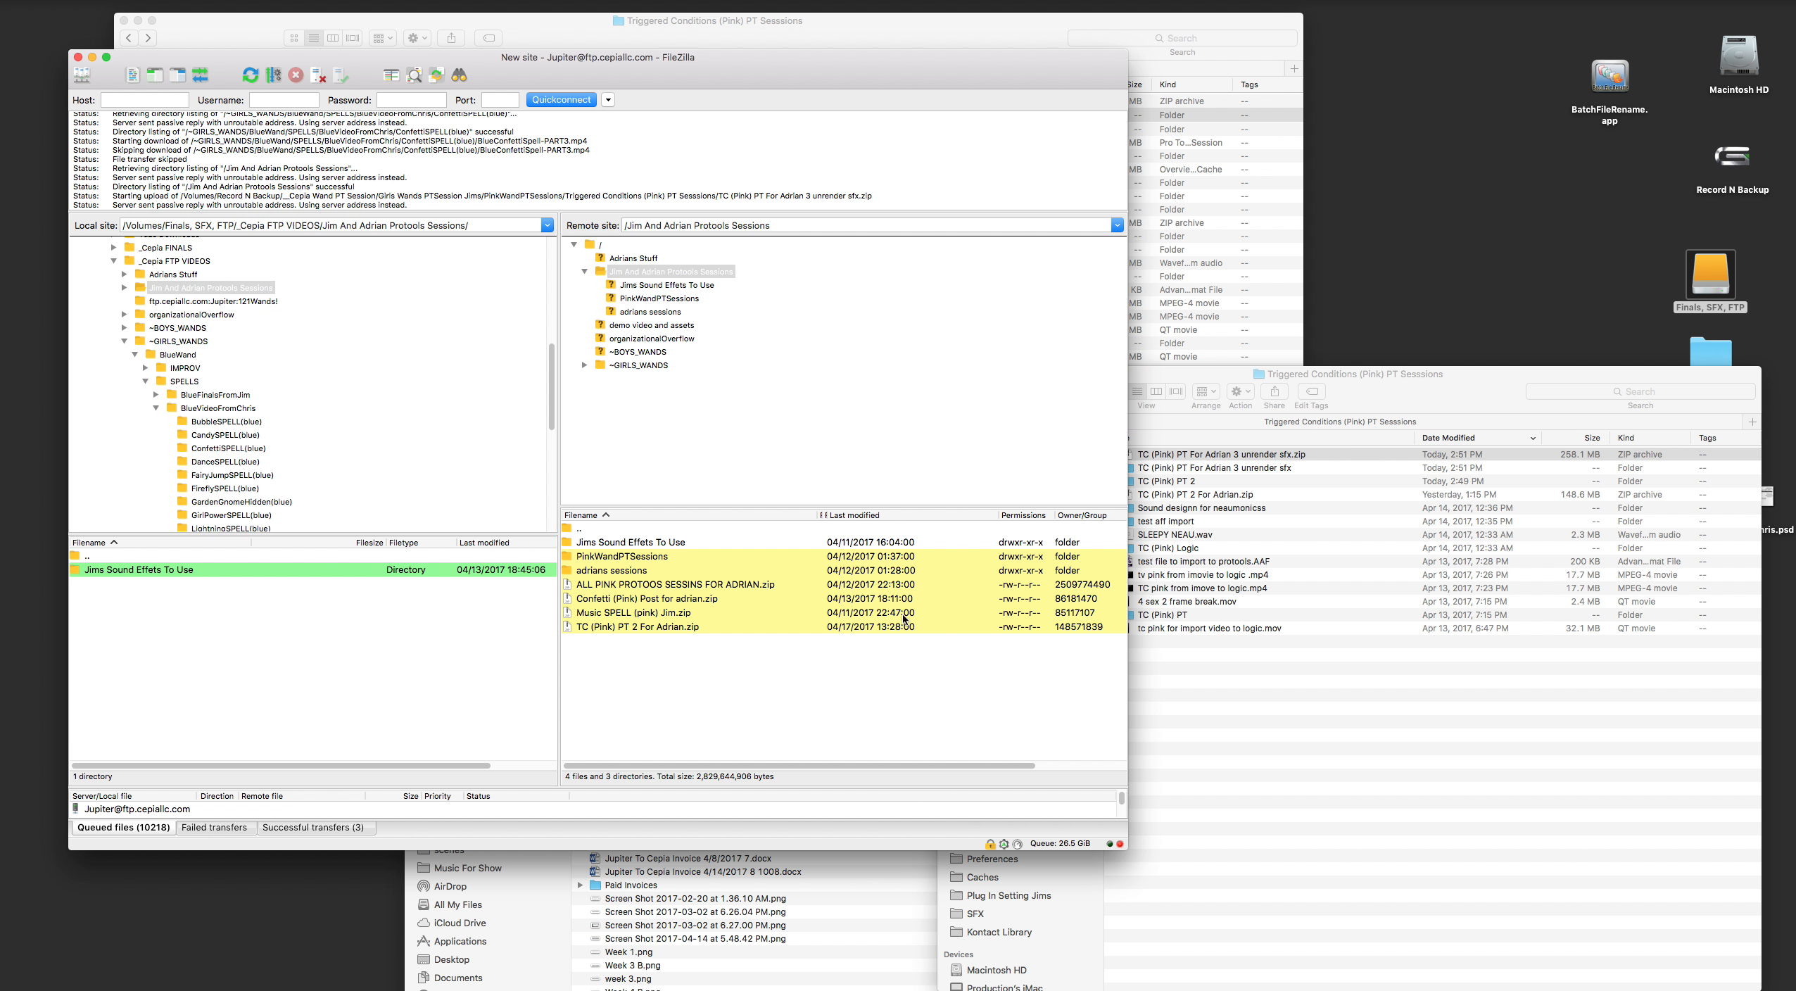
left_click_drag(725, 81, 809, 47)
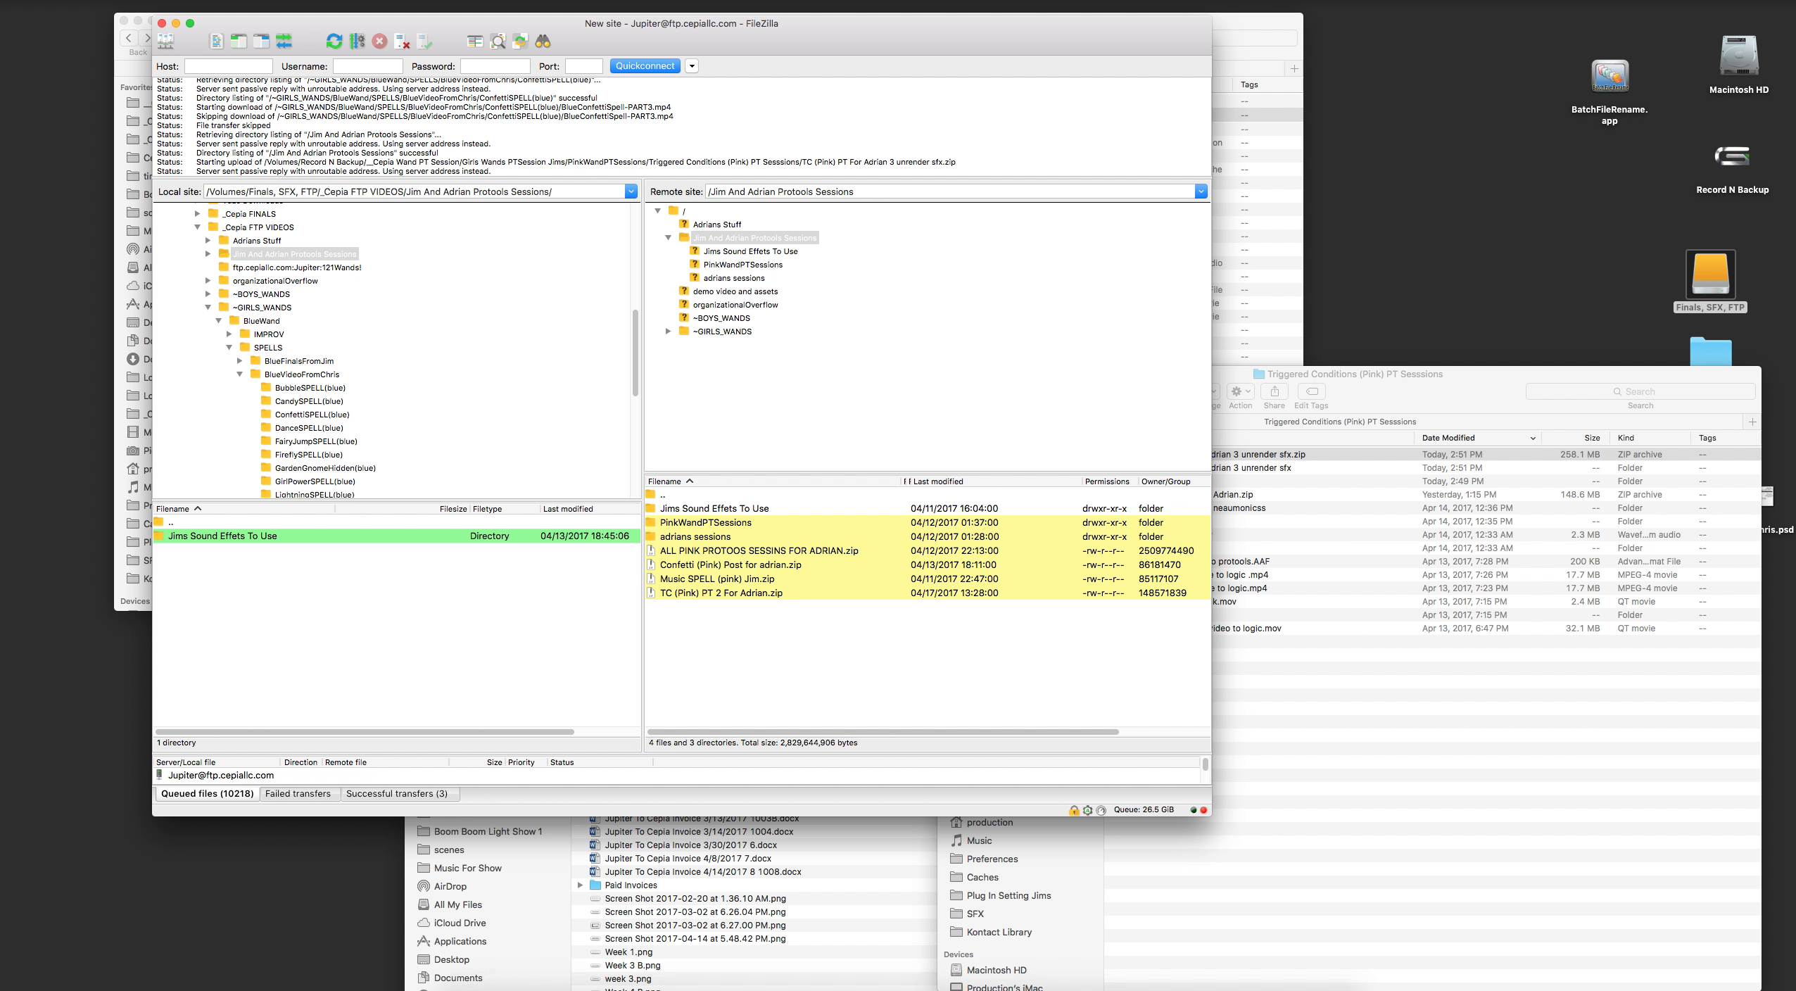
Step: Switch to QuickTime Player and close the screen recording document to bring up its save options
left_click(491, 979)
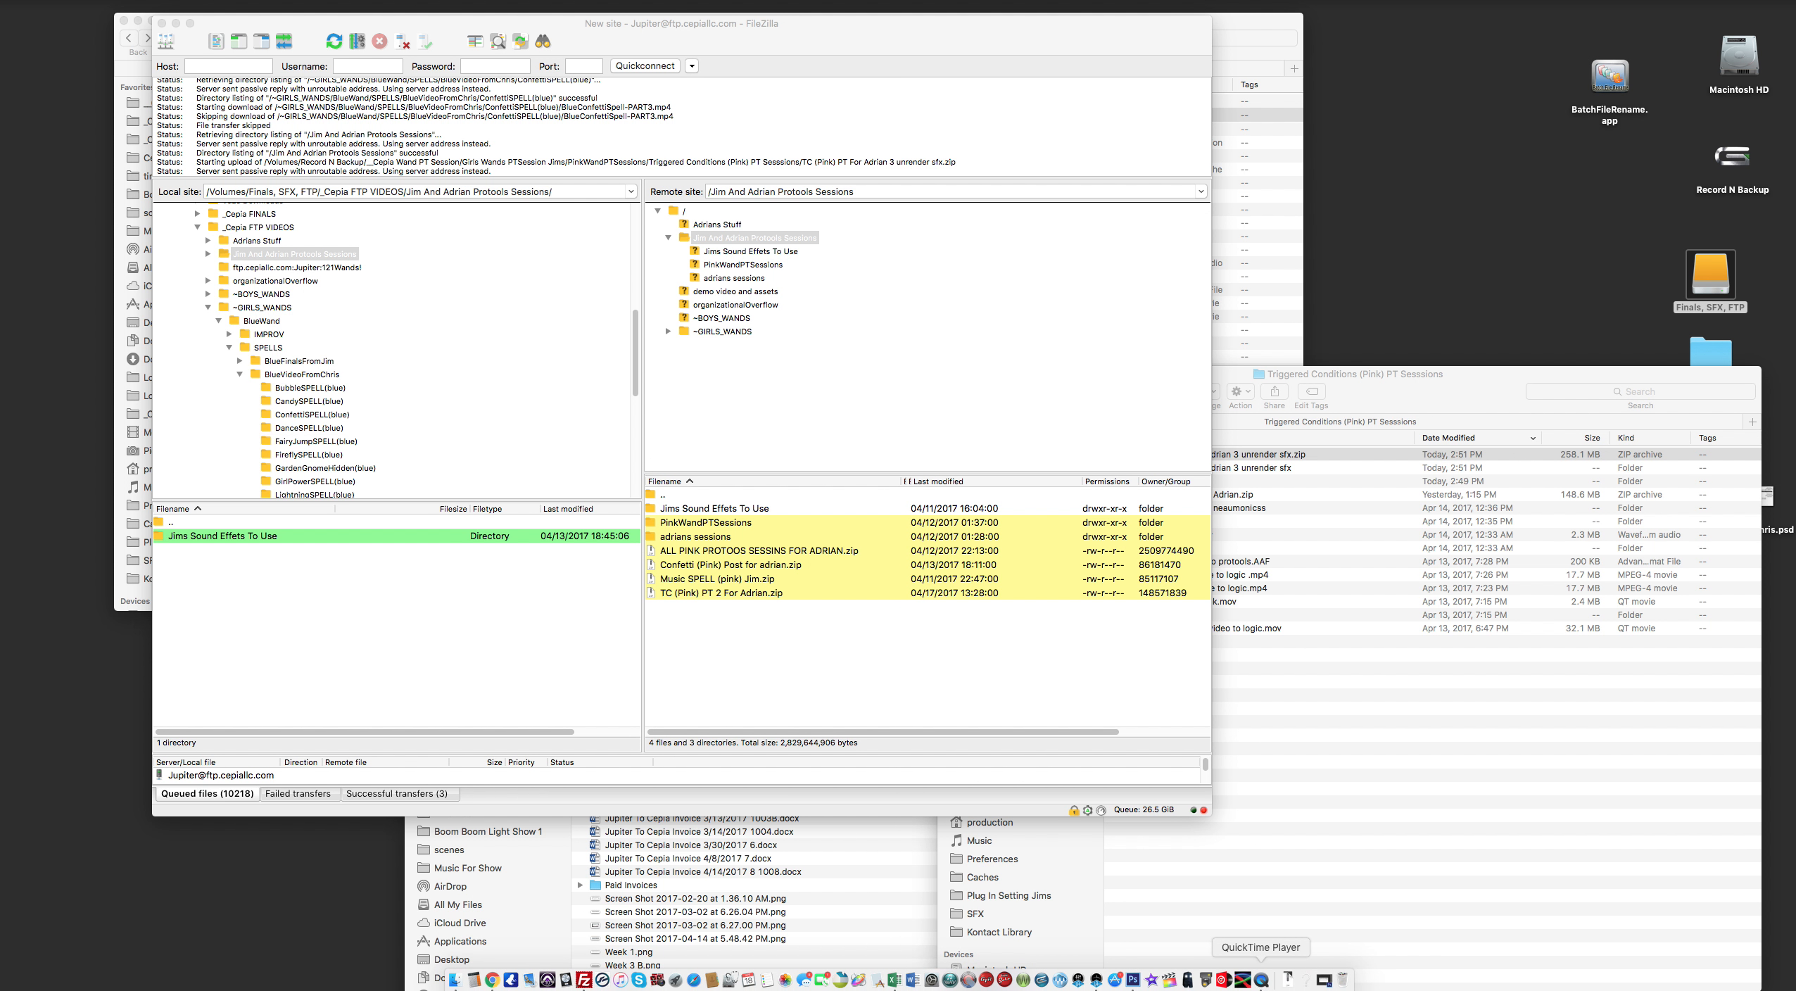
left_click(1262, 982)
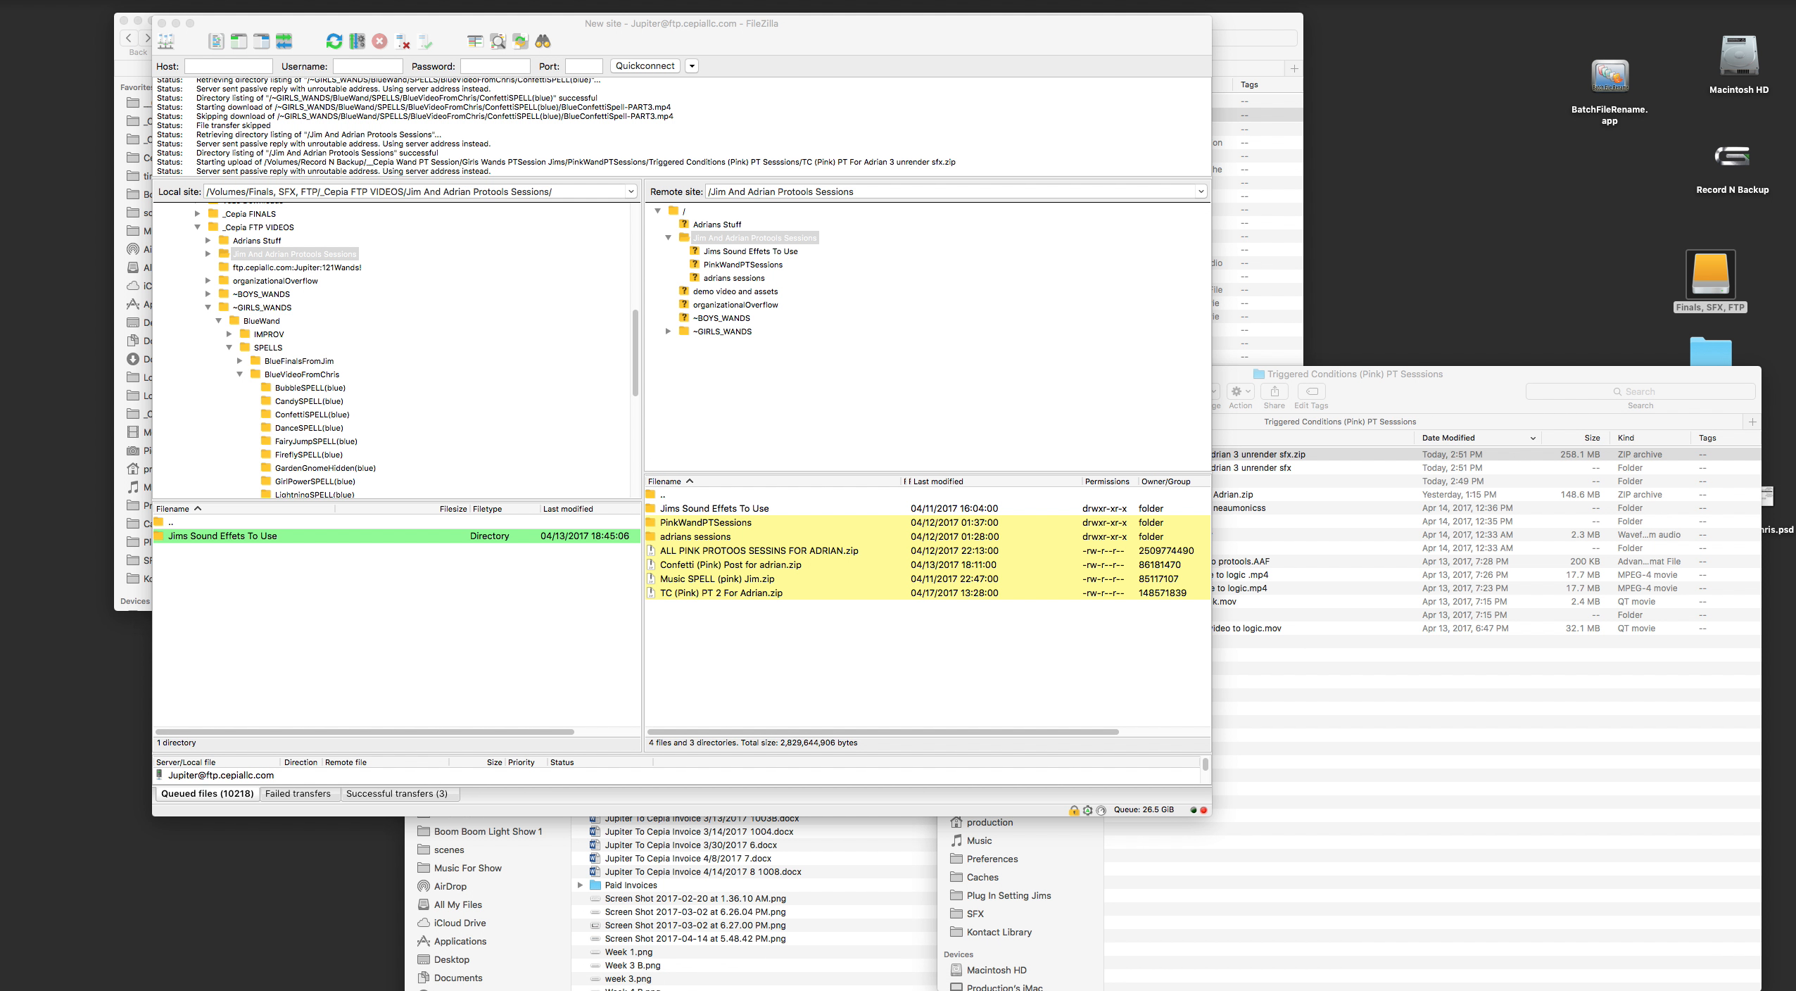
left_click(74, 0)
left_click(87, 98)
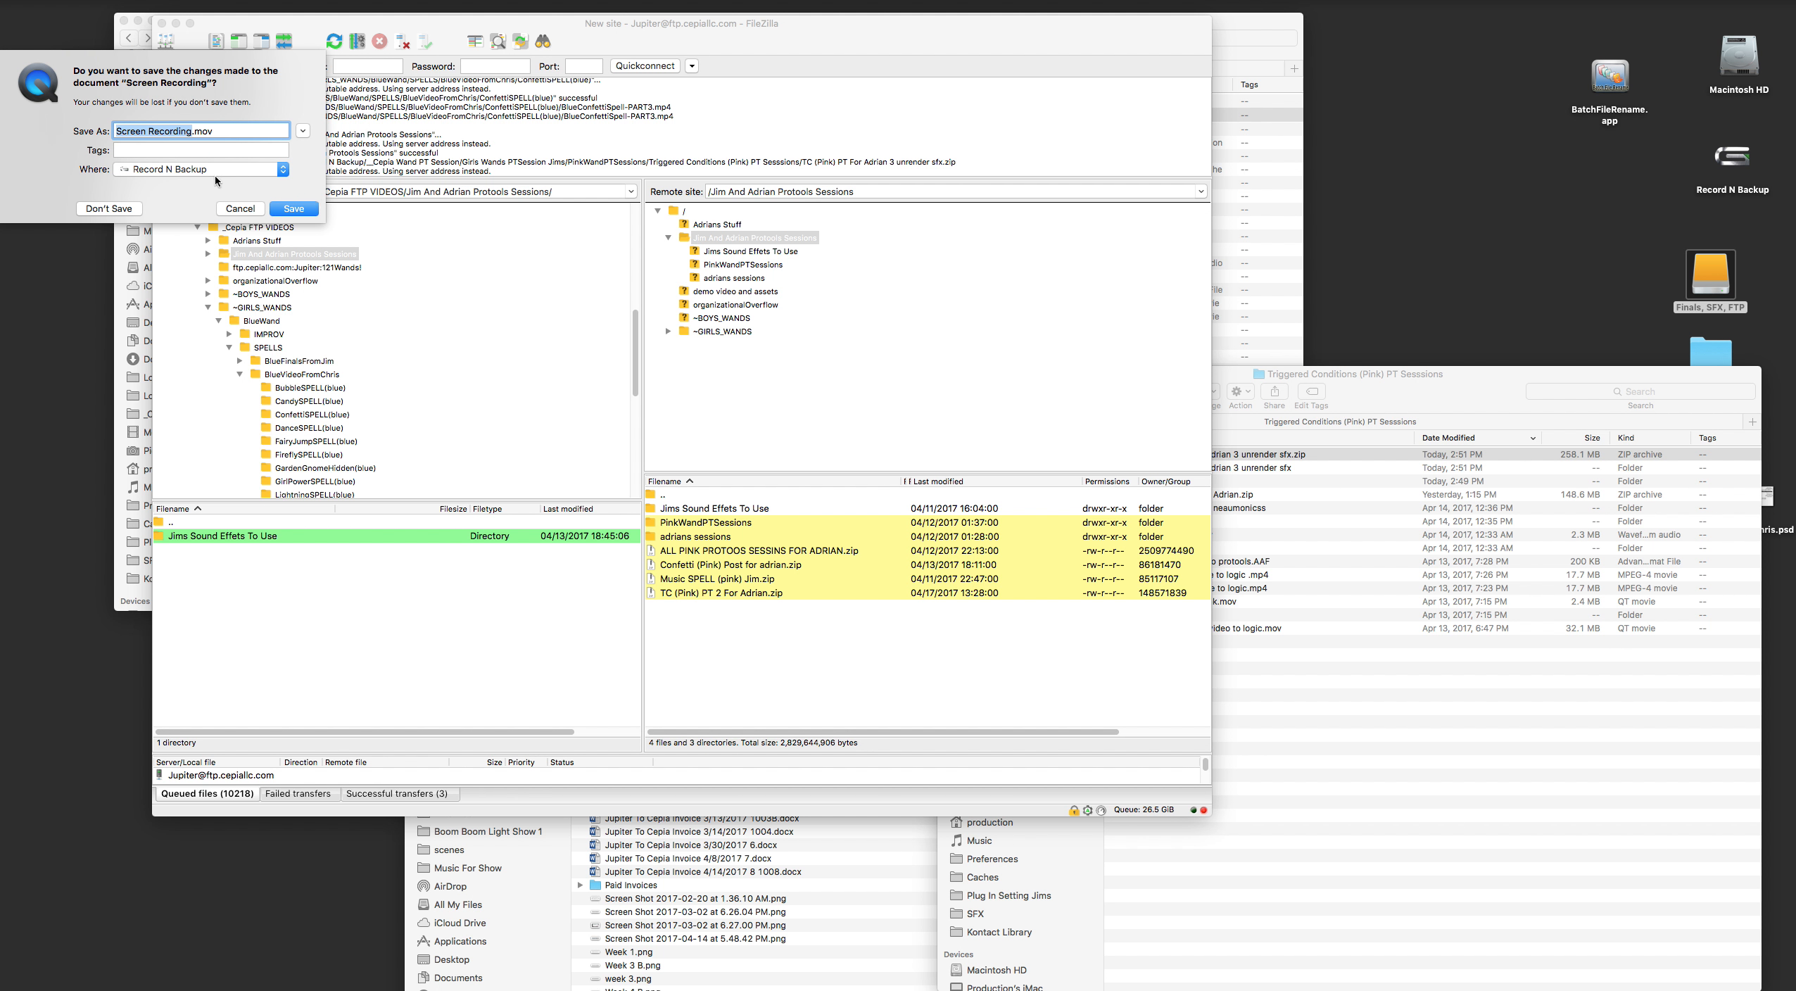
Step: Name the screen recording "How to save copy as protools and file zilla" and show the available save locations
type("How to ")
type("save copy as")
type(" protools ")
type("and f")
type("ile zilla")
left_click(242, 168)
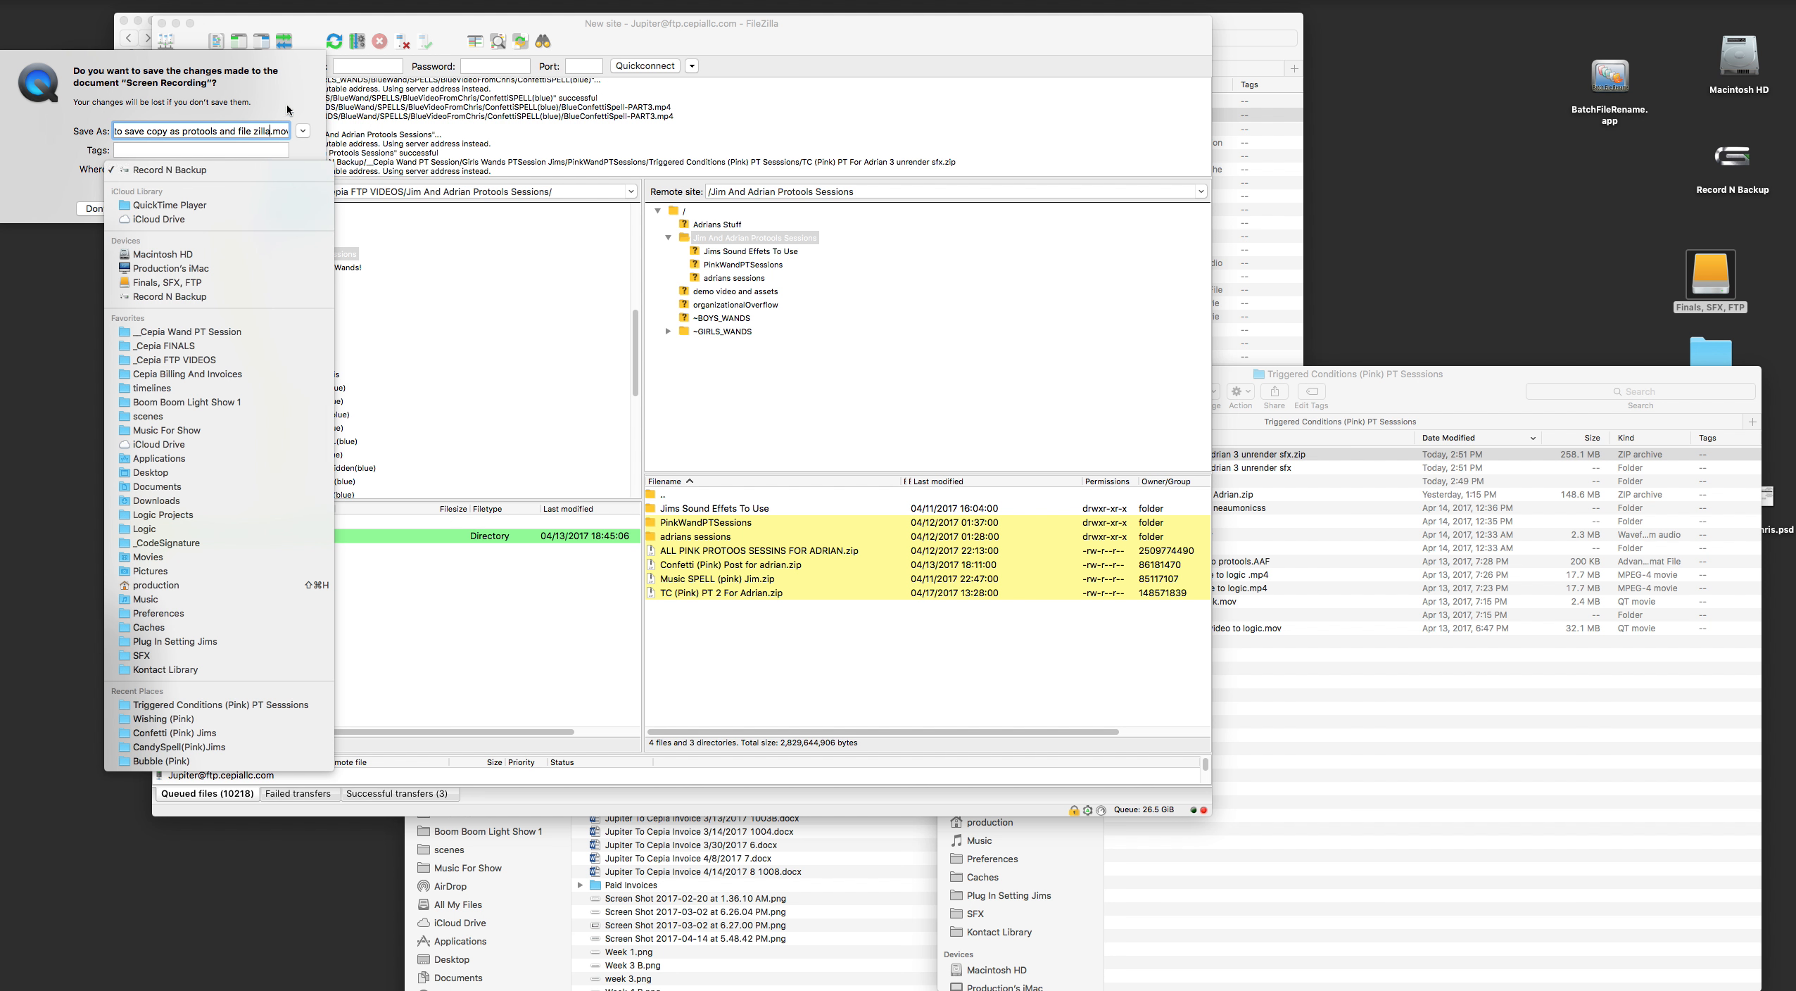